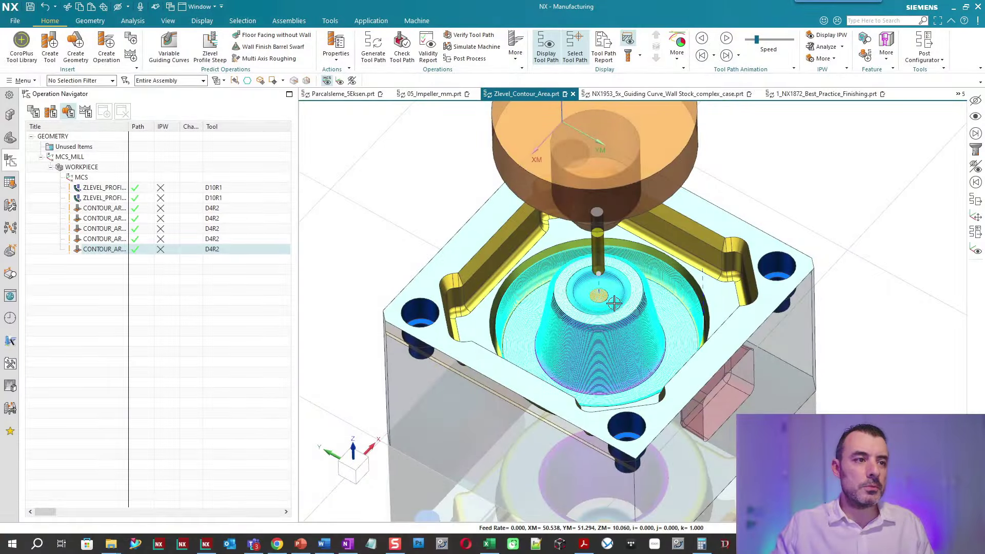
Display the first ZLEVEL_PROFILE operation's toolpath along the cavity walls, orbiting to show the whole pocket.
{"action": "middle_click_drag", "start_coordinate": [611, 300], "coordinate": [610, 295]}
{"action": "scroll", "coordinate": [610, 295], "scroll_direction": "up", "scroll_amount": 5}
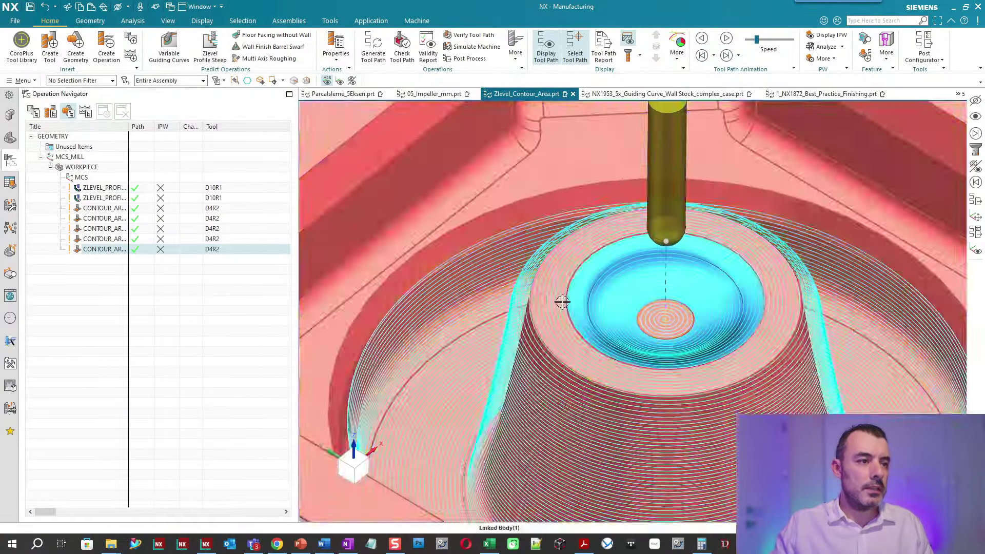
{"action": "middle_click_drag", "start_coordinate": [609, 295], "coordinate": [636, 273]}
{"action": "scroll", "coordinate": [637, 273], "scroll_direction": "down", "scroll_amount": 5}
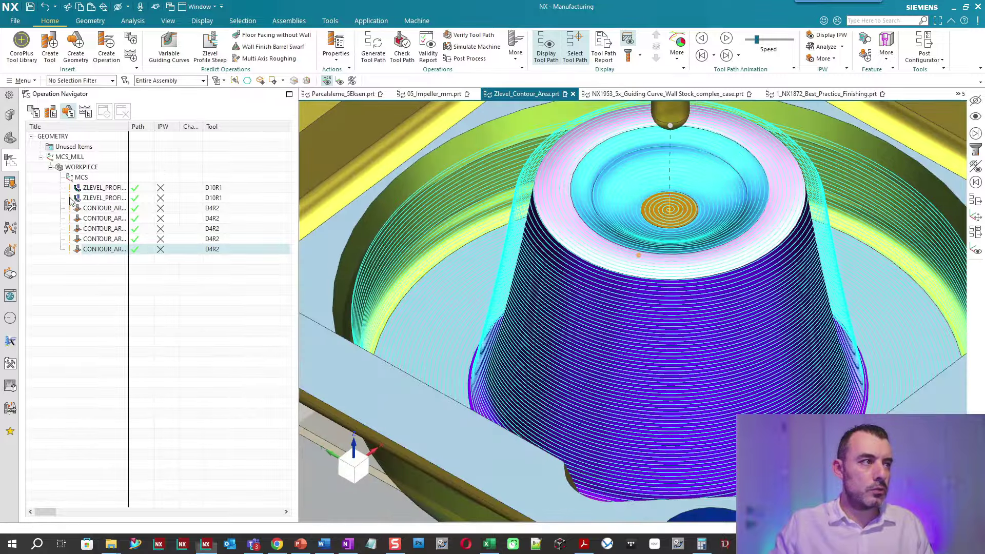
{"action": "left_click", "coordinate": [104, 188]}
{"action": "middle_click_drag", "start_coordinate": [492, 314], "coordinate": [585, 359]}
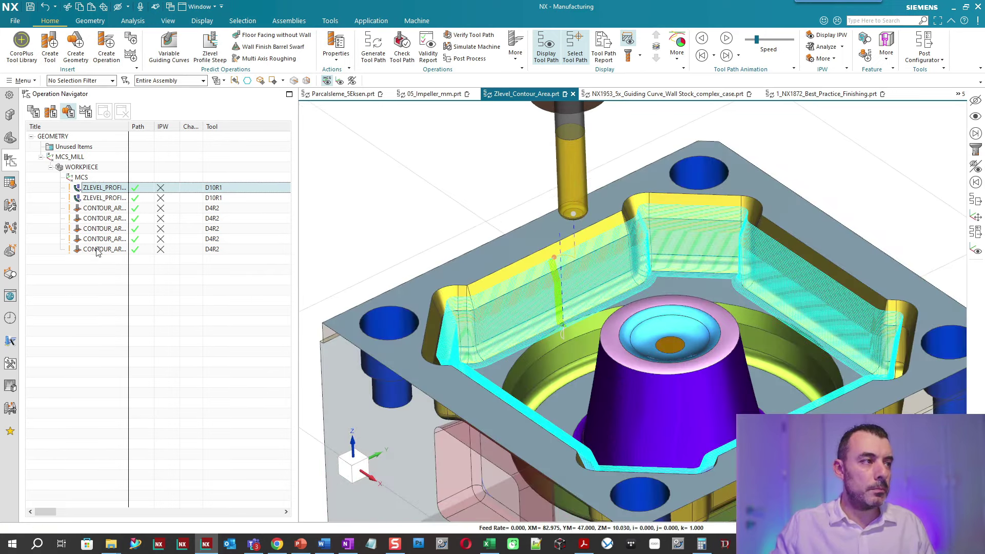
Switch the Operation Navigator to Program Order View and collapse the Unused Items folder.
{"action": "right_click", "coordinate": [95, 279]}
{"action": "left_click", "coordinate": [128, 282]}
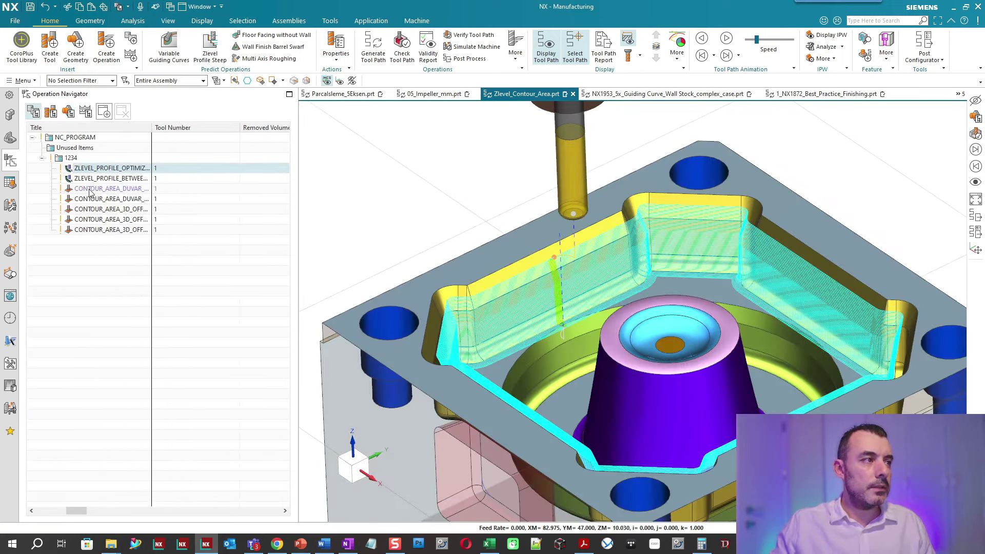
{"action": "left_click", "coordinate": [97, 229], "text": "shift"}
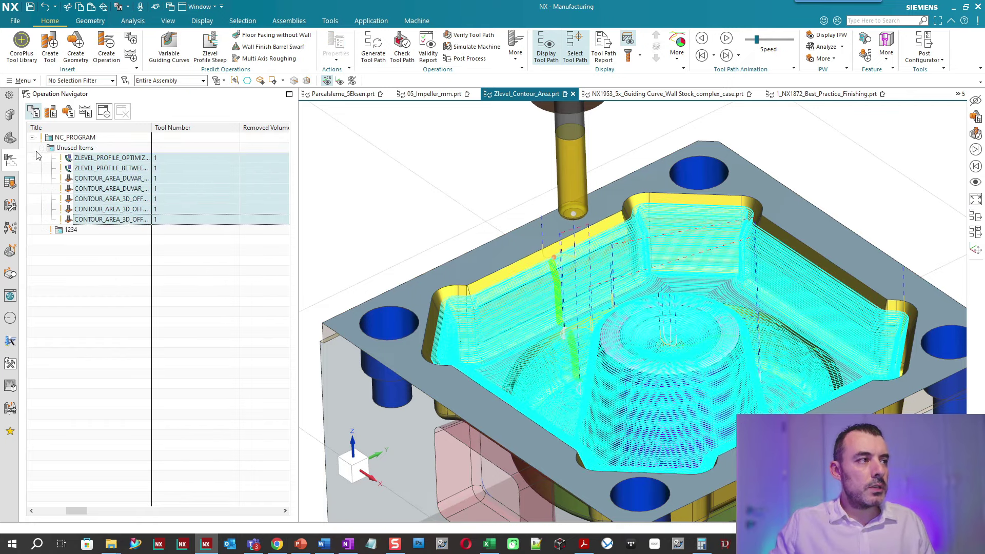
{"action": "left_click", "coordinate": [42, 148]}
Select the empty program 1234 and bring up its actions menu, with the model in full view.
{"action": "left_click", "coordinate": [73, 160]}
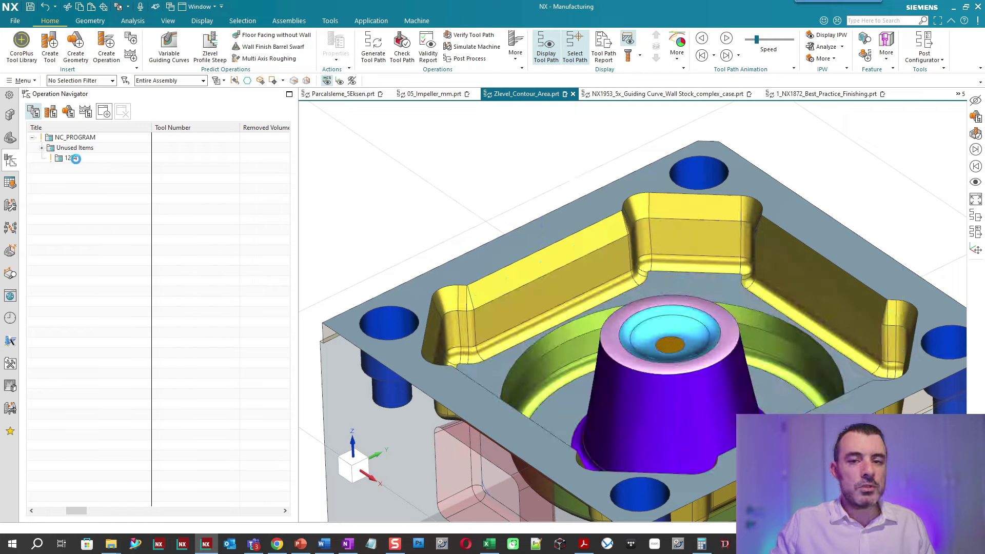
{"action": "right_click", "coordinate": [73, 159]}
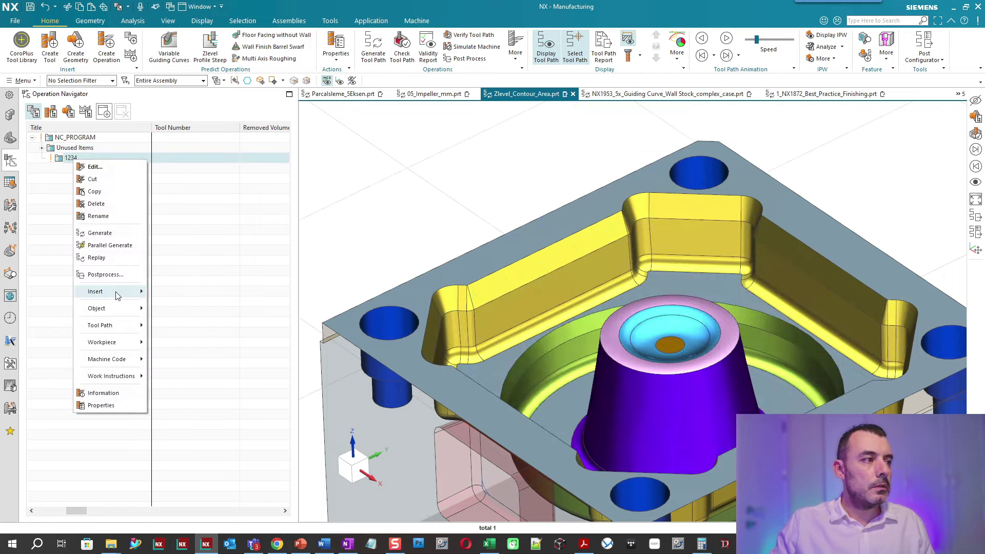
{"action": "key", "text": "Escape"}
{"action": "scroll", "coordinate": [657, 200], "scroll_direction": "up", "scroll_amount": 3}
{"action": "scroll", "coordinate": [657, 200], "scroll_direction": "up", "scroll_amount": 2}
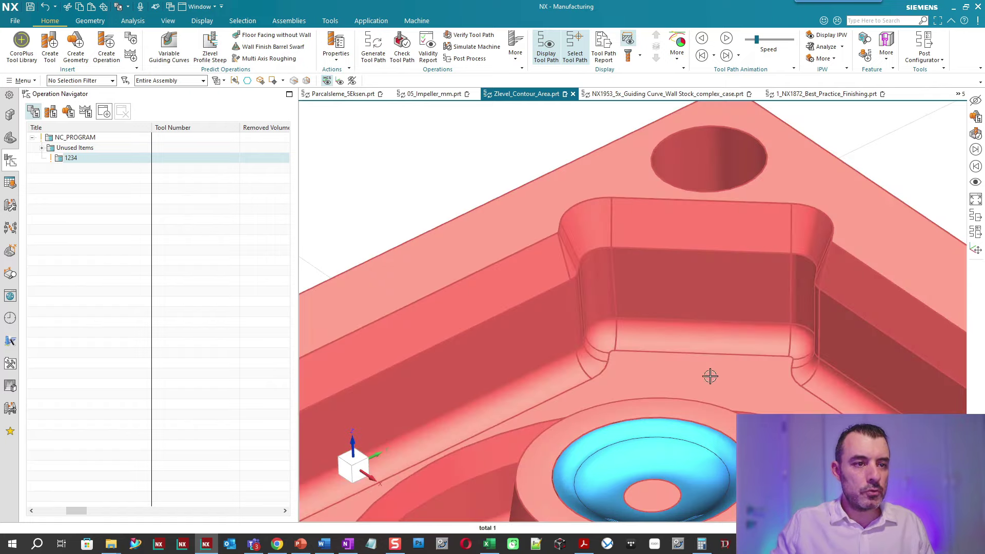
{"action": "scroll", "coordinate": [667, 307], "scroll_direction": "down", "scroll_amount": 5}
{"action": "mouse_move", "coordinate": [667, 308]}
{"action": "middle_mouse_down"}
{"action": "mouse_move", "coordinate": [669, 291]}
{"action": "mouse_move", "coordinate": [650, 298]}
{"action": "middle_mouse_up"}
{"action": "right_click", "coordinate": [79, 164]}
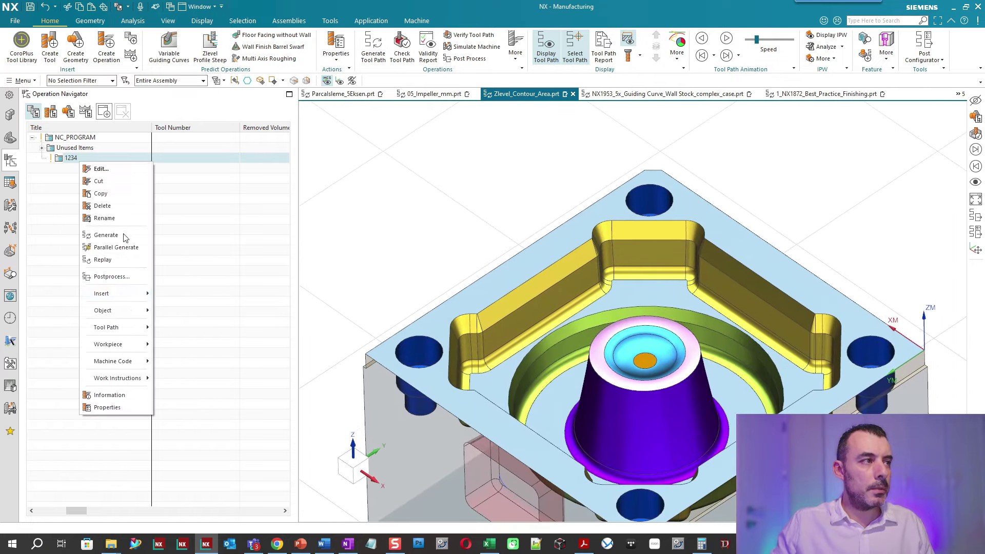
Insert a mill_contour Zlevel Profile Steep operation under 1234 using tool D10R1 and WORKPIECE geometry.
{"action": "left_click", "coordinate": [177, 296]}
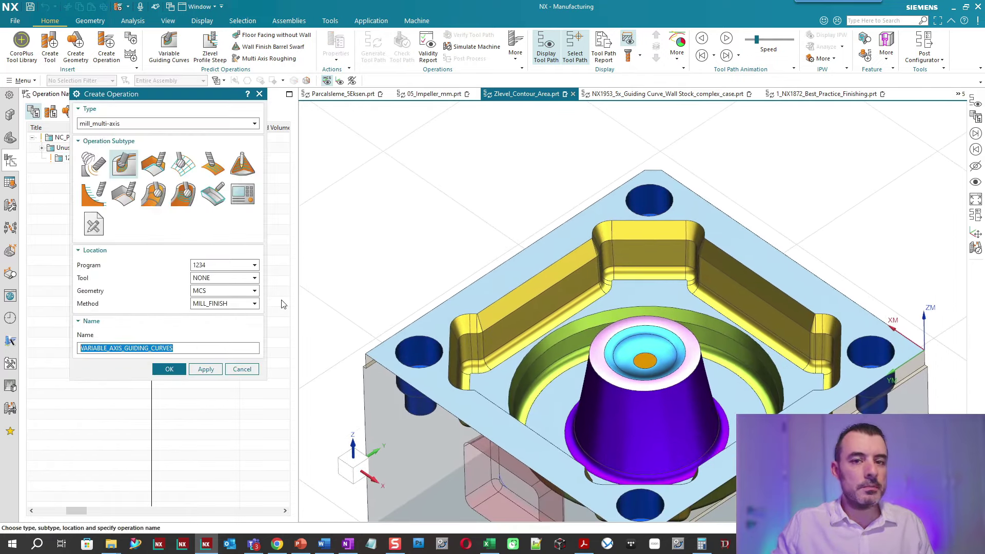
{"action": "left_click", "coordinate": [150, 128]}
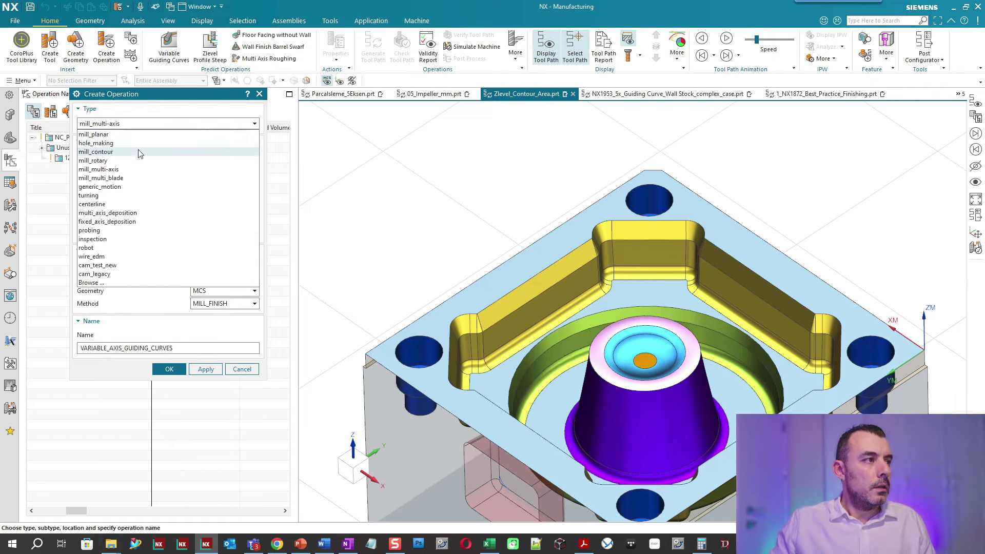
{"action": "left_click", "coordinate": [164, 159]}
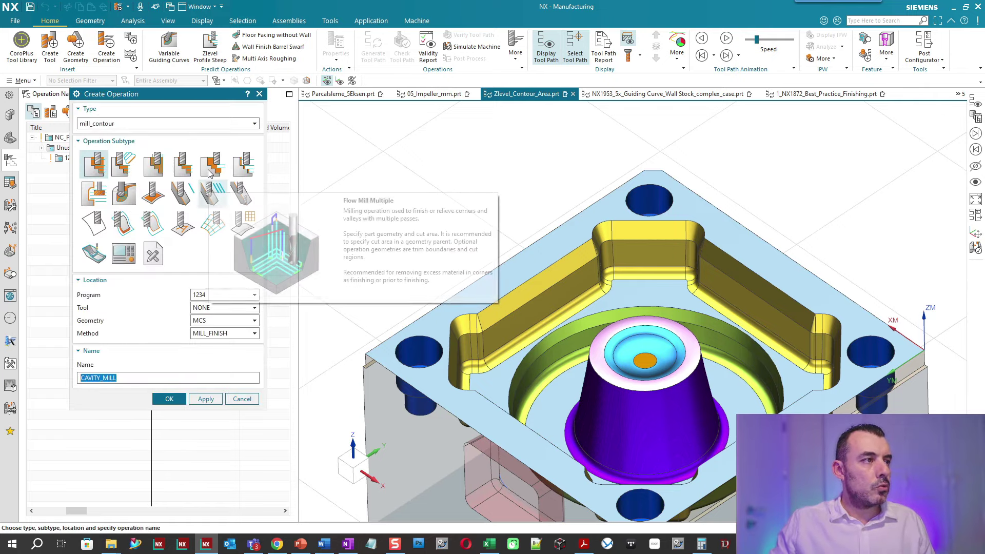
{"action": "left_click", "coordinate": [238, 177]}
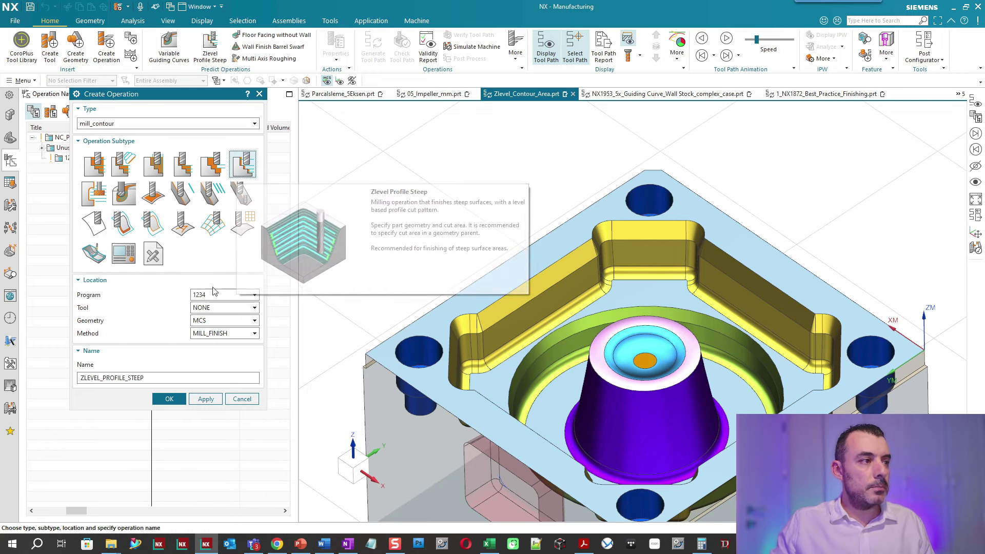
{"action": "left_click", "coordinate": [222, 308]}
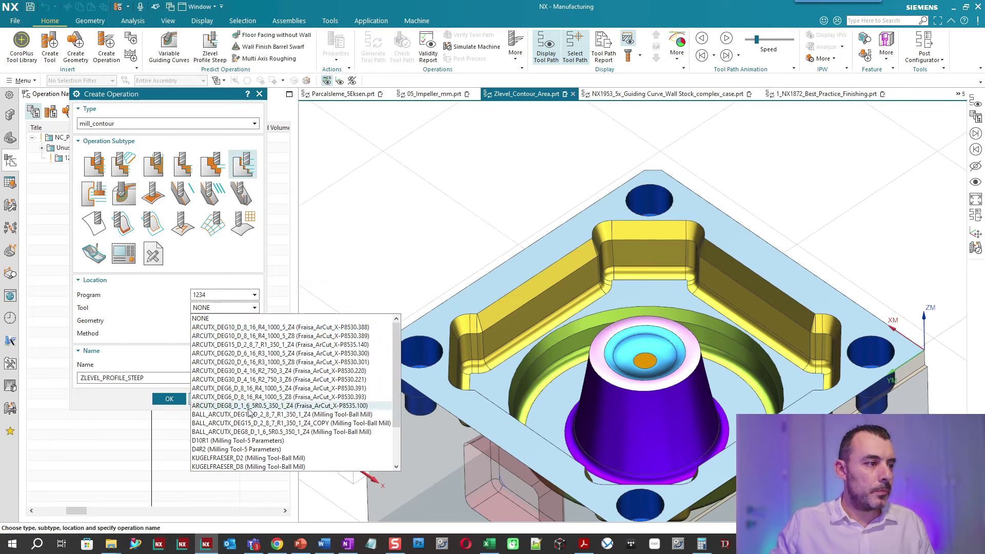
{"action": "left_click", "coordinate": [236, 440]}
{"action": "left_click", "coordinate": [222, 320]}
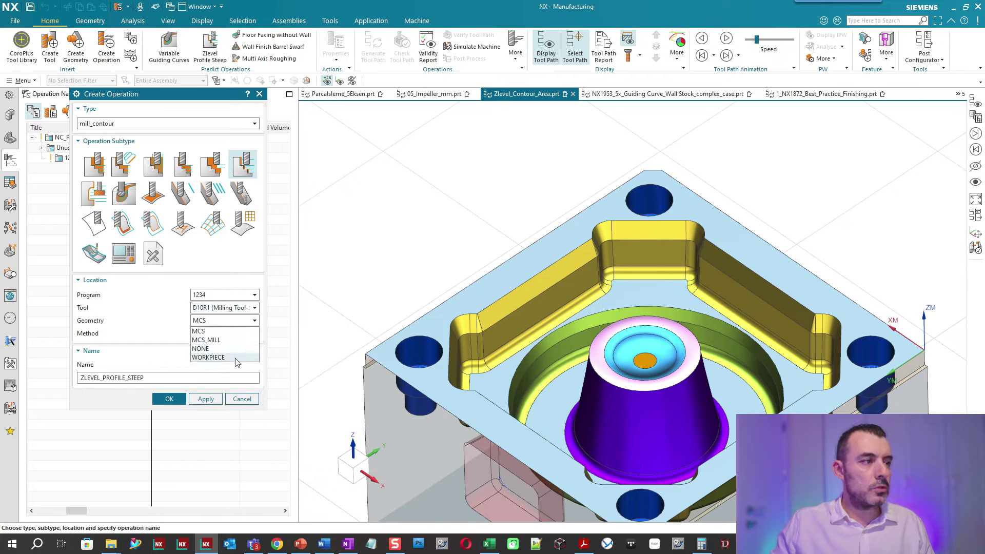
{"action": "left_click", "coordinate": [226, 357]}
{"action": "left_click", "coordinate": [223, 333]}
{"action": "middle_click", "coordinate": [225, 334]}
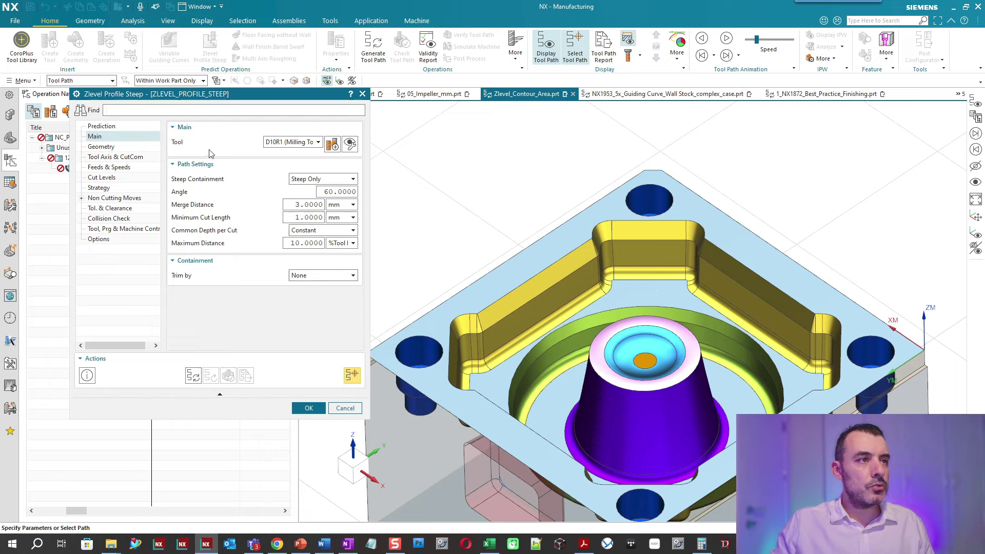
Start Specify Cut Area from the Geometry page and review the face rule and Tangent Angle options.
{"action": "left_click", "coordinate": [114, 147]}
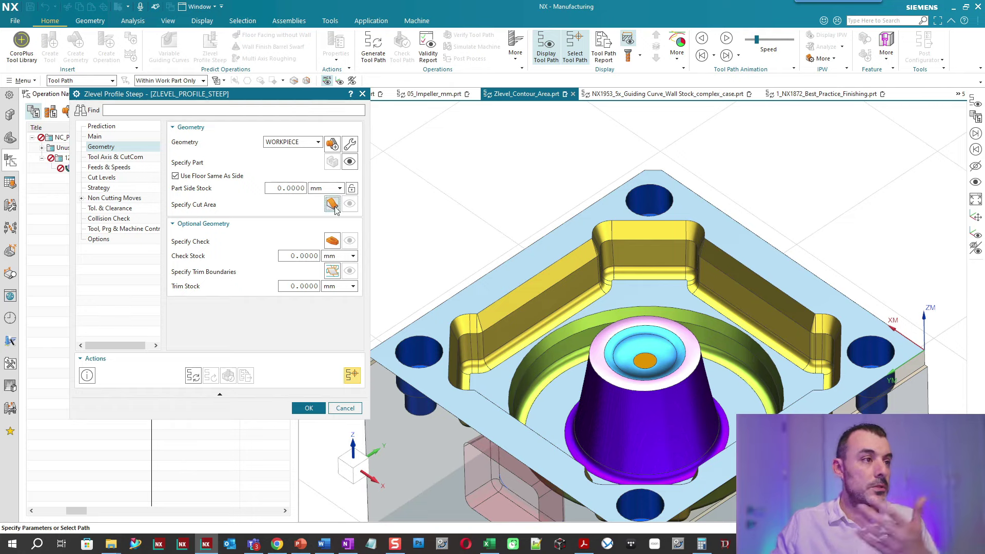
{"action": "middle_click", "coordinate": [603, 301]}
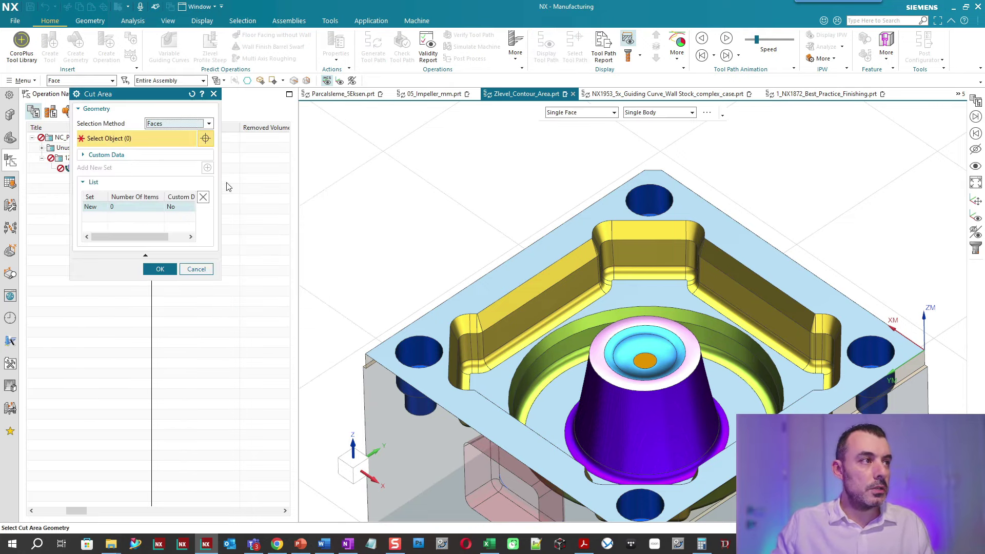
{"action": "left_click", "coordinate": [662, 113]}
{"action": "left_click", "coordinate": [601, 113]}
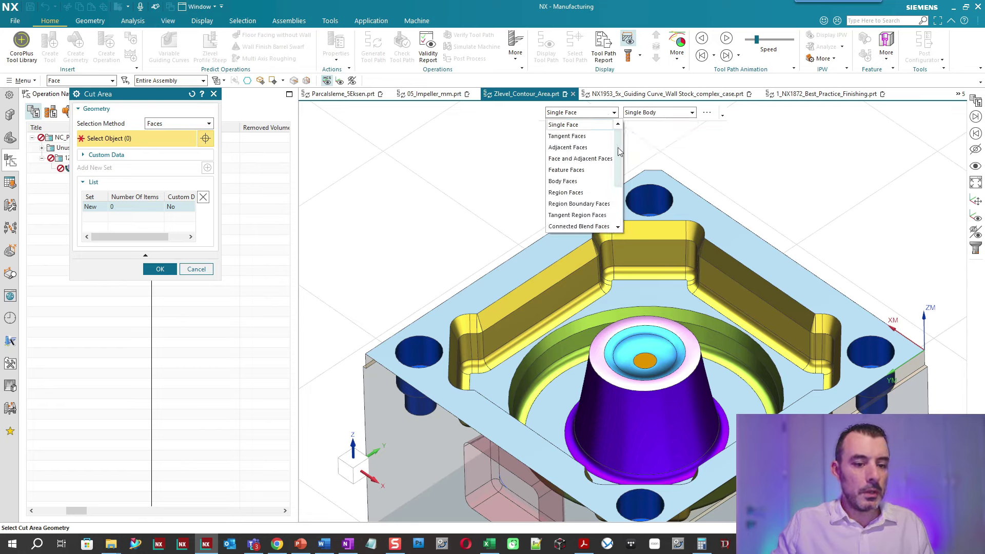
{"action": "left_click_drag", "start_coordinate": [619, 152], "coordinate": [627, 160]}
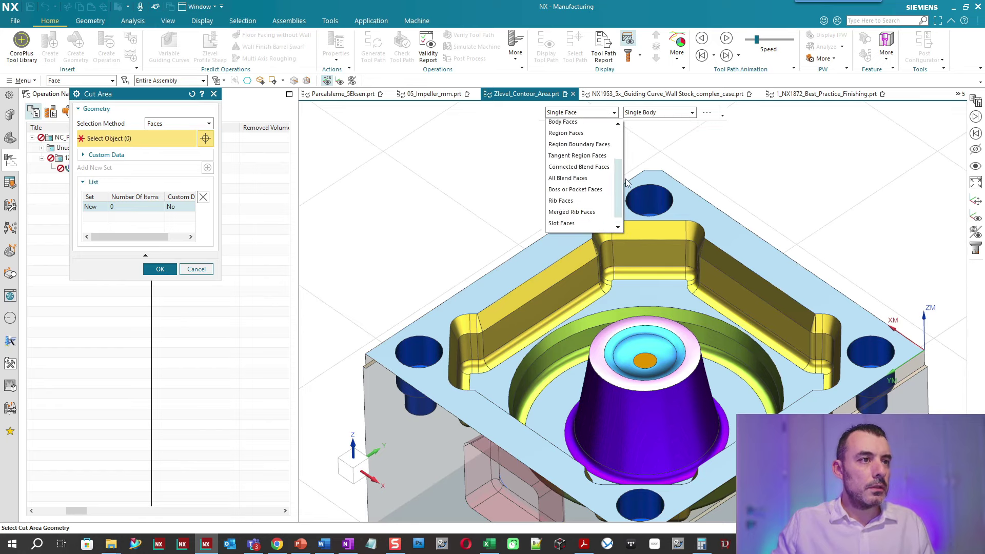
{"action": "left_click", "coordinate": [707, 113]}
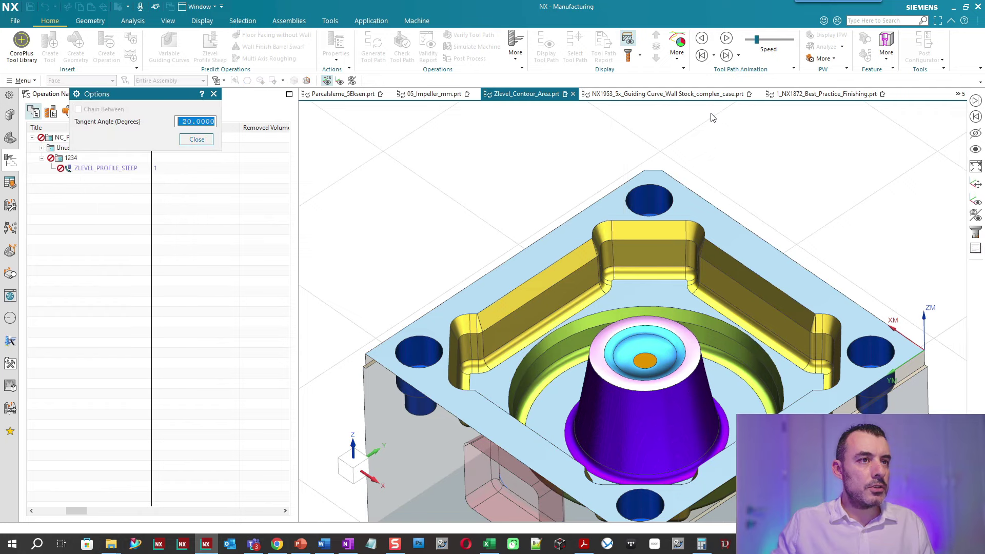
{"action": "left_click", "coordinate": [197, 139]}
Keep the cut area Selection Method set to Faces and expand the custom data settings.
{"action": "left_click", "coordinate": [177, 124]}
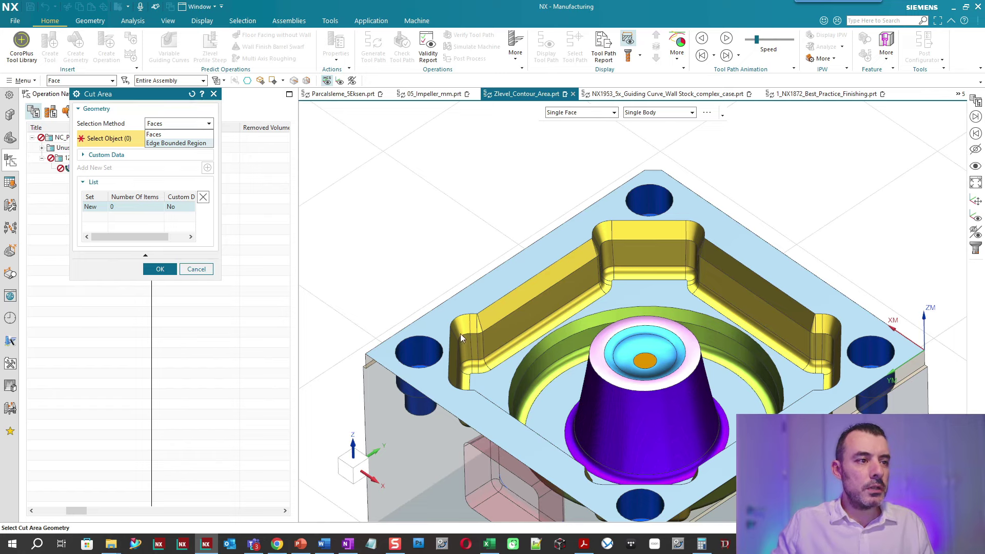
{"action": "left_click", "coordinate": [165, 176]}
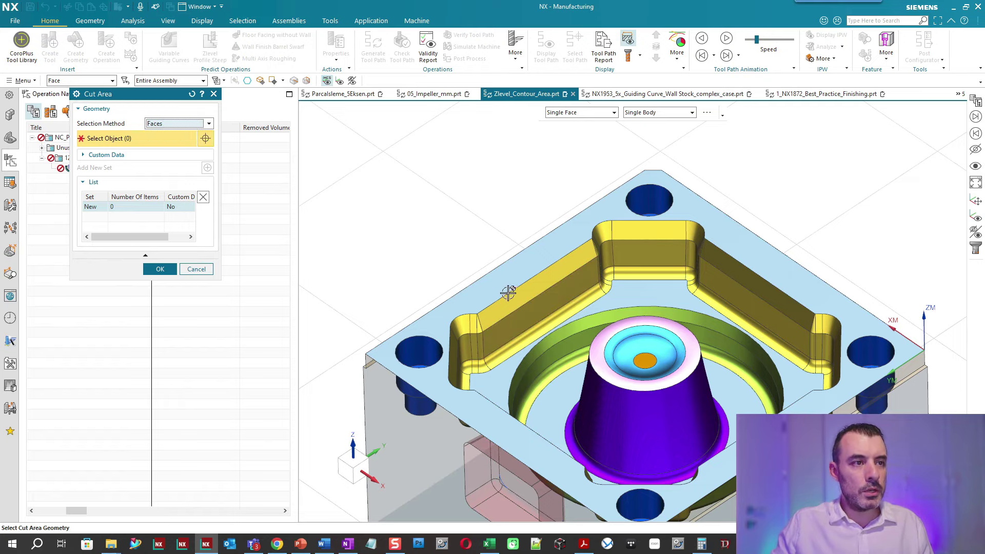
{"action": "scroll", "coordinate": [508, 293], "scroll_direction": "up", "scroll_amount": 2}
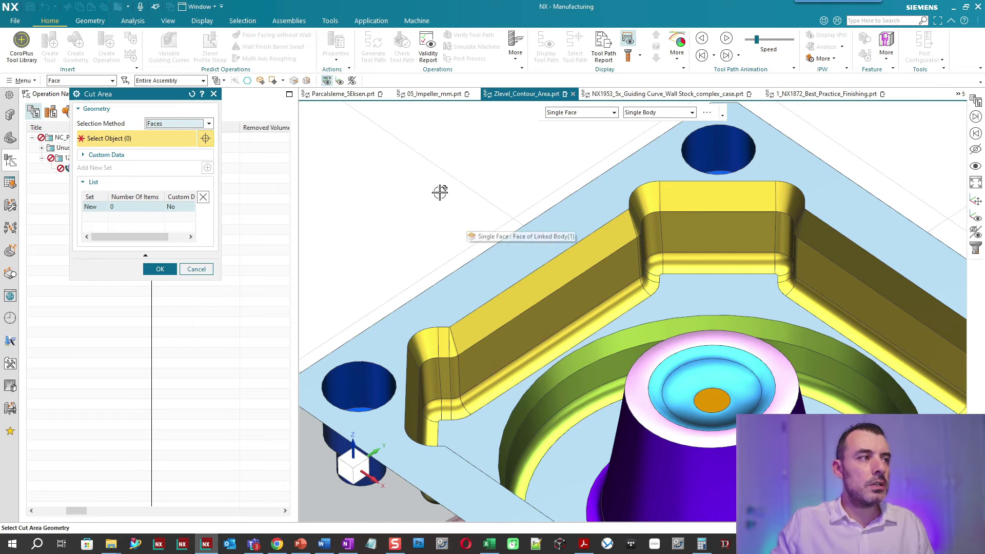
{"action": "left_click", "coordinate": [166, 154]}
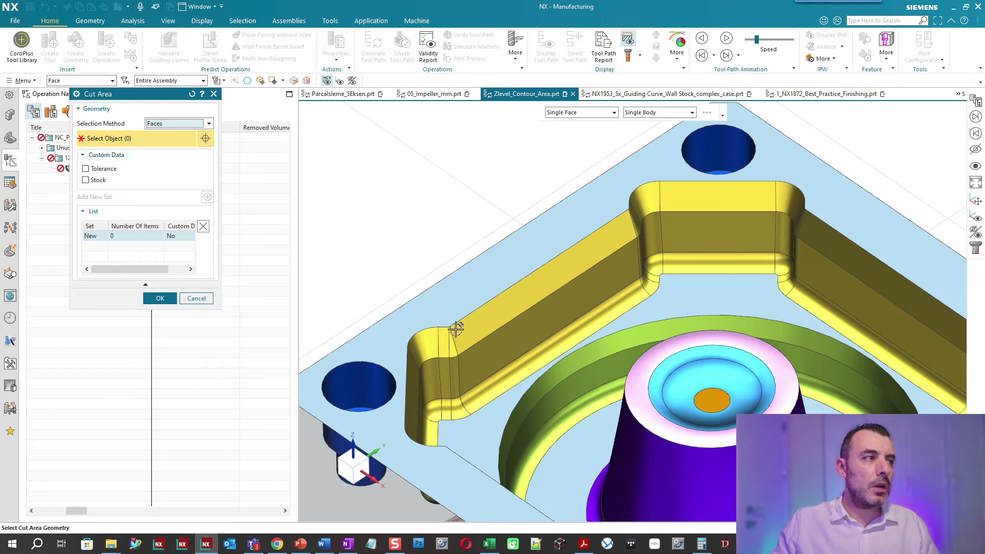
Define the cut area as an Edge Bounded Region from a wall seed face and its 64 top/bottom edges.
{"action": "left_click", "coordinate": [188, 123]}
{"action": "left_click", "coordinate": [177, 143]}
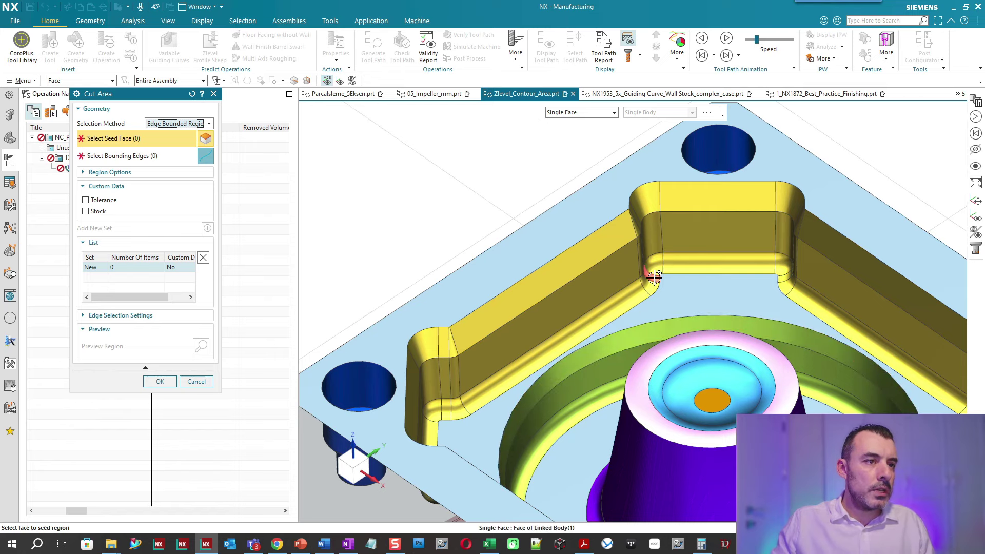
{"action": "left_click", "coordinate": [653, 242]}
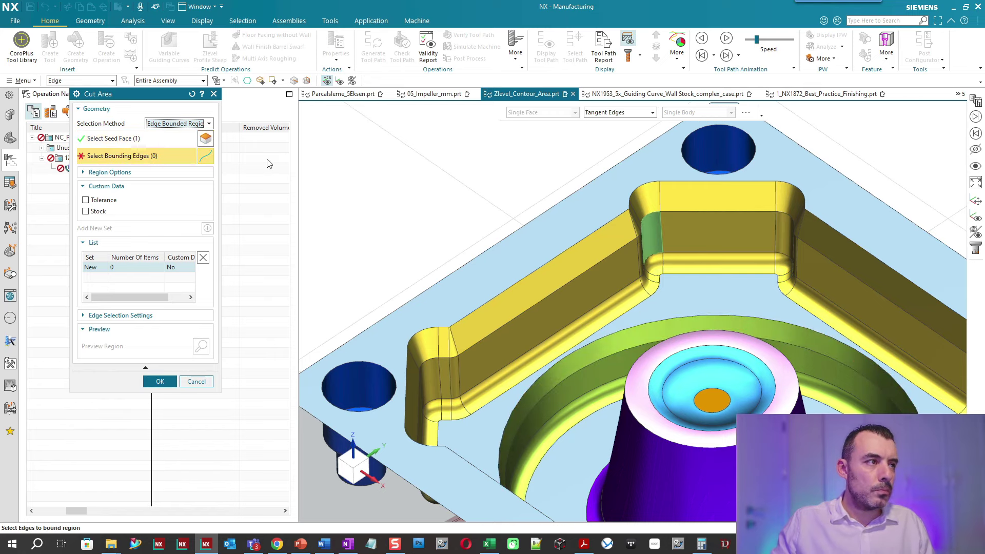
{"action": "left_click", "coordinate": [577, 242]}
{"action": "left_click", "coordinate": [146, 177]}
{"action": "left_click", "coordinate": [489, 399]}
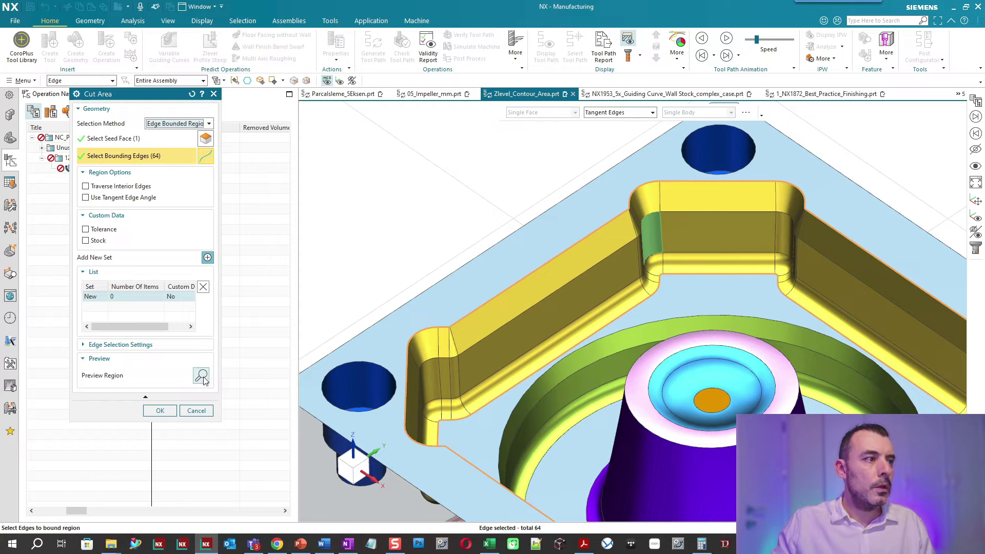
{"action": "left_click", "coordinate": [201, 376]}
{"action": "mouse_move", "coordinate": [708, 262]}
{"action": "middle_mouse_down"}
{"action": "mouse_move", "coordinate": [692, 294]}
{"action": "mouse_move", "coordinate": [505, 302]}
{"action": "middle_mouse_up"}
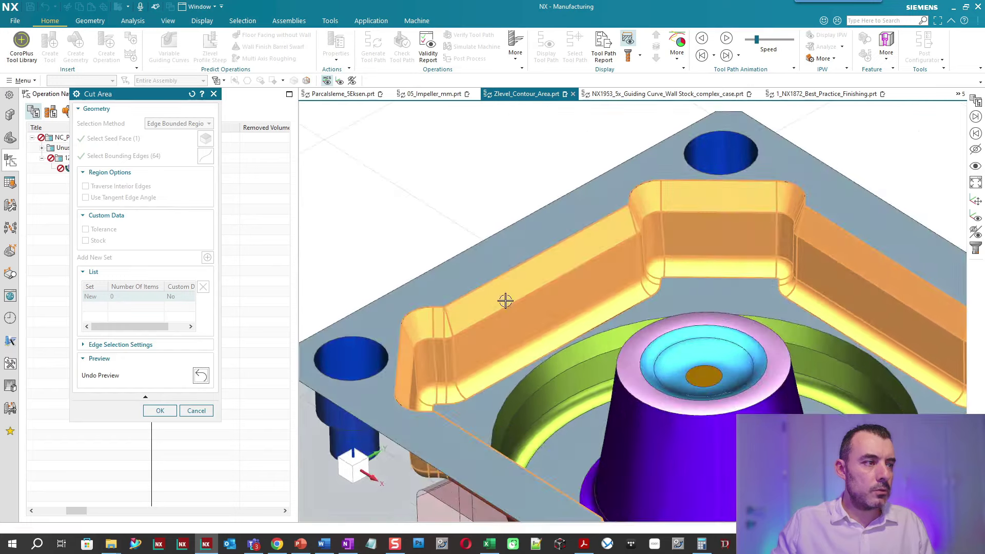
{"action": "left_click", "coordinate": [159, 411]}
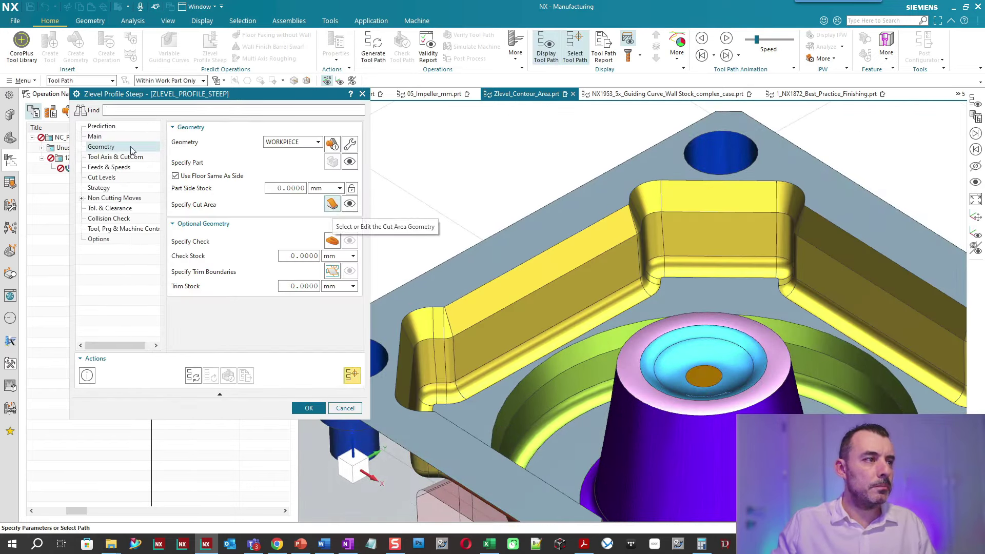
Set Level to Level to Ramp on Part at a 5° ramp angle, then generate and accept the toolpath.
{"action": "left_click", "coordinate": [122, 178]}
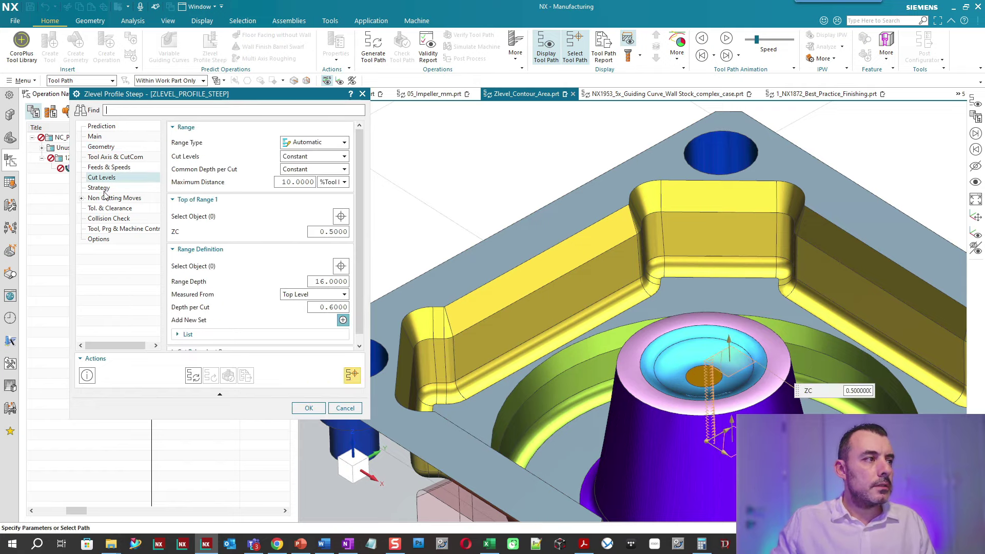
{"action": "scroll", "coordinate": [558, 272], "scroll_direction": "down", "scroll_amount": 3}
{"action": "mouse_move", "coordinate": [576, 255]}
{"action": "middle_mouse_down"}
{"action": "mouse_move", "coordinate": [594, 253]}
{"action": "mouse_move", "coordinate": [595, 287]}
{"action": "middle_mouse_up"}
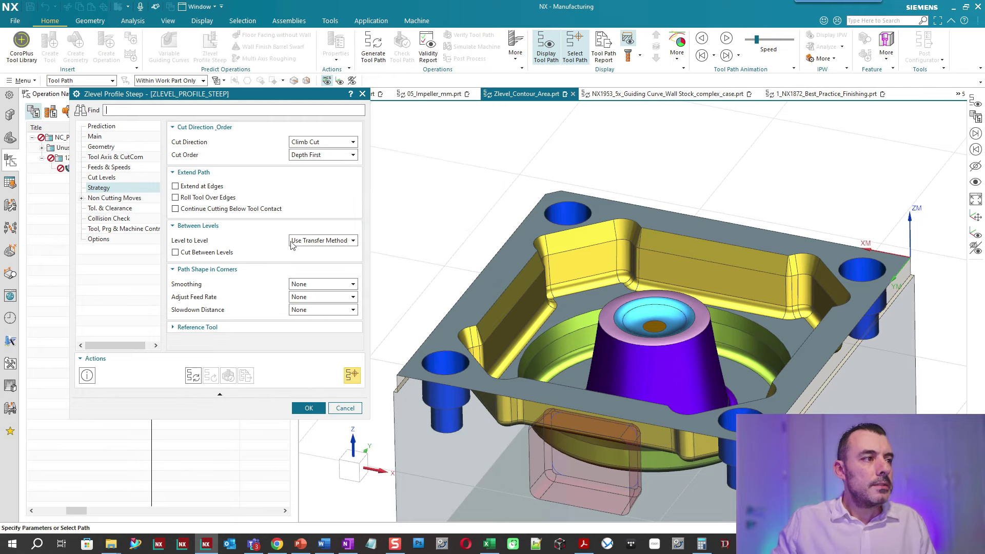
{"action": "left_click", "coordinate": [320, 241]}
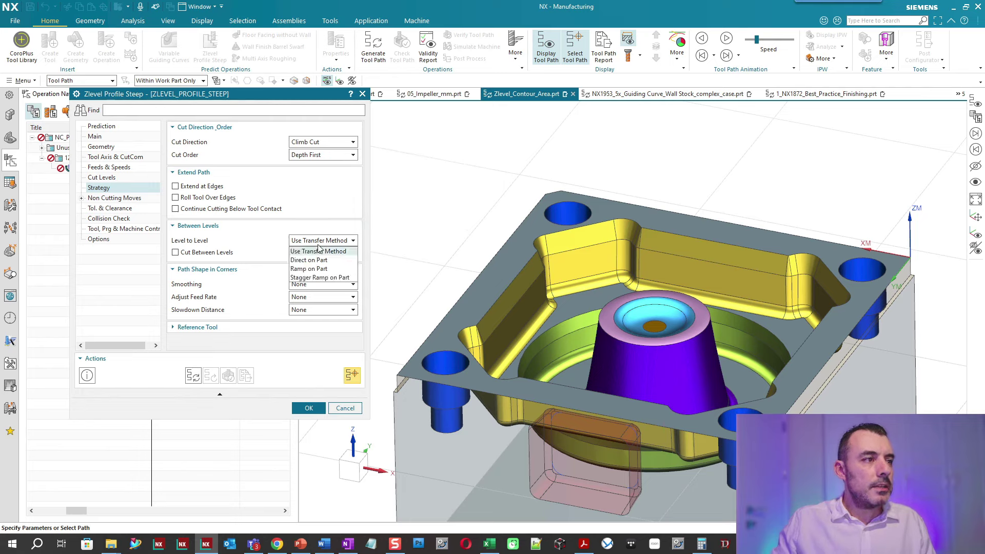
{"action": "left_click", "coordinate": [329, 269]}
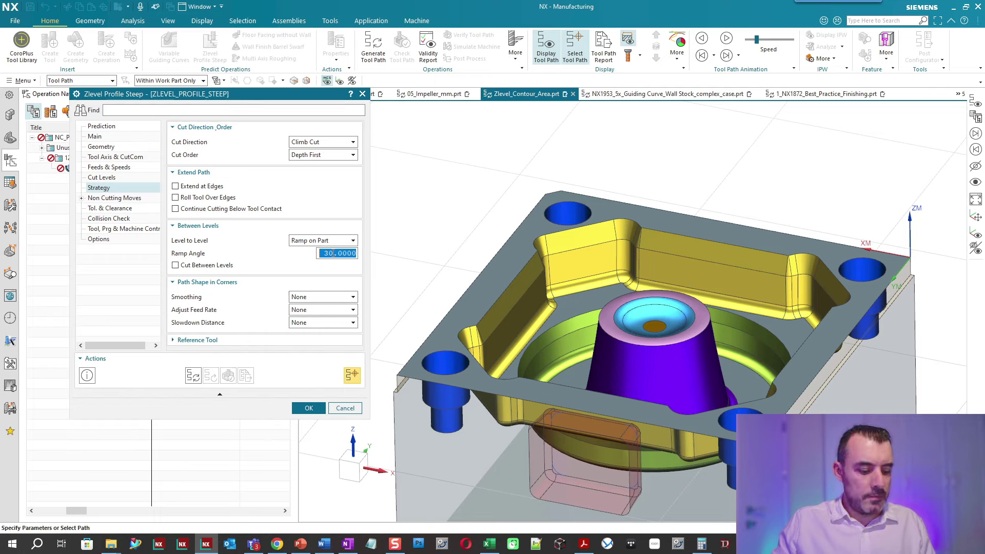
{"action": "type", "text": "5"}
{"action": "left_click", "coordinate": [194, 377]}
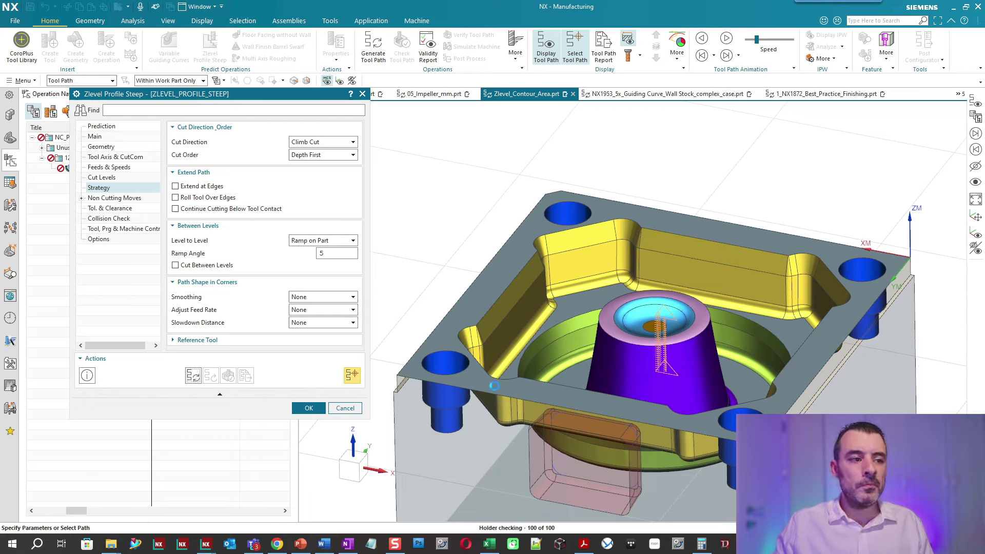
{"action": "middle_click", "coordinate": [512, 302]}
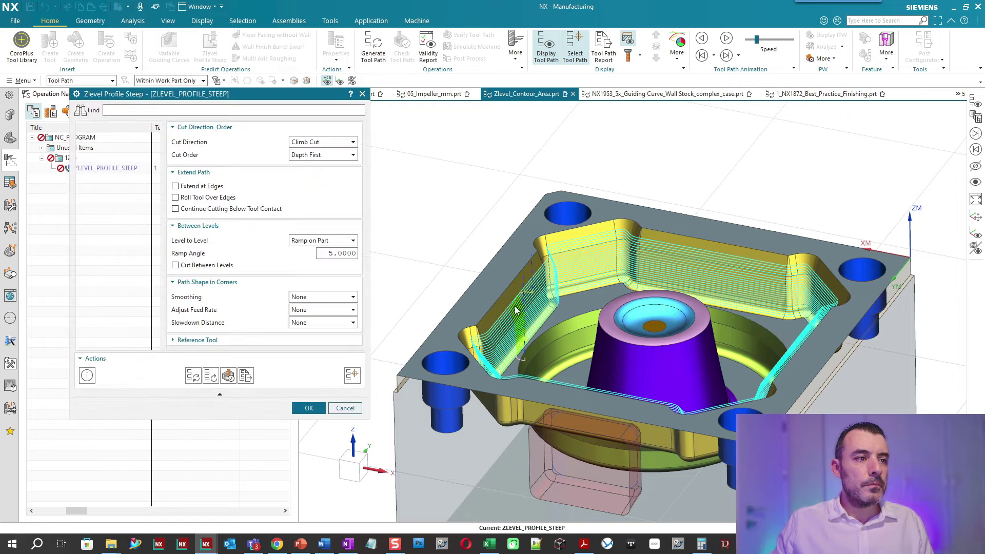
Inspect the steep-wall toolpath on the walls and review the Main settings and steep containment choice.
{"action": "scroll", "coordinate": [514, 306], "scroll_direction": "up", "scroll_amount": 4}
{"action": "scroll", "coordinate": [514, 288], "scroll_direction": "up", "scroll_amount": 3}
{"action": "mouse_move", "coordinate": [520, 284]}
{"action": "middle_mouse_down"}
{"action": "mouse_move", "coordinate": [536, 268]}
{"action": "mouse_move", "coordinate": [518, 287]}
{"action": "middle_mouse_up"}
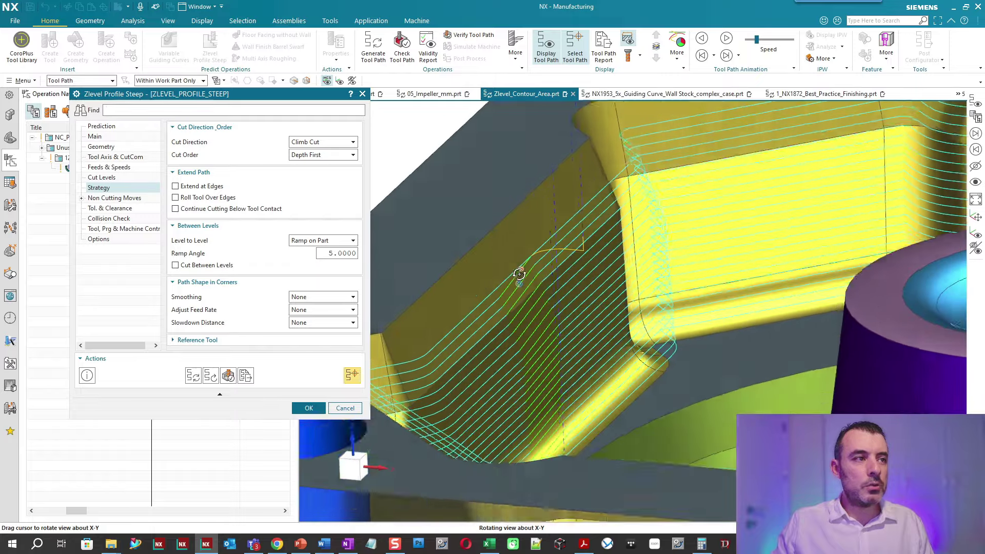
{"action": "scroll", "coordinate": [519, 288], "scroll_direction": "down", "scroll_amount": 4}
{"action": "left_click", "coordinate": [125, 147]}
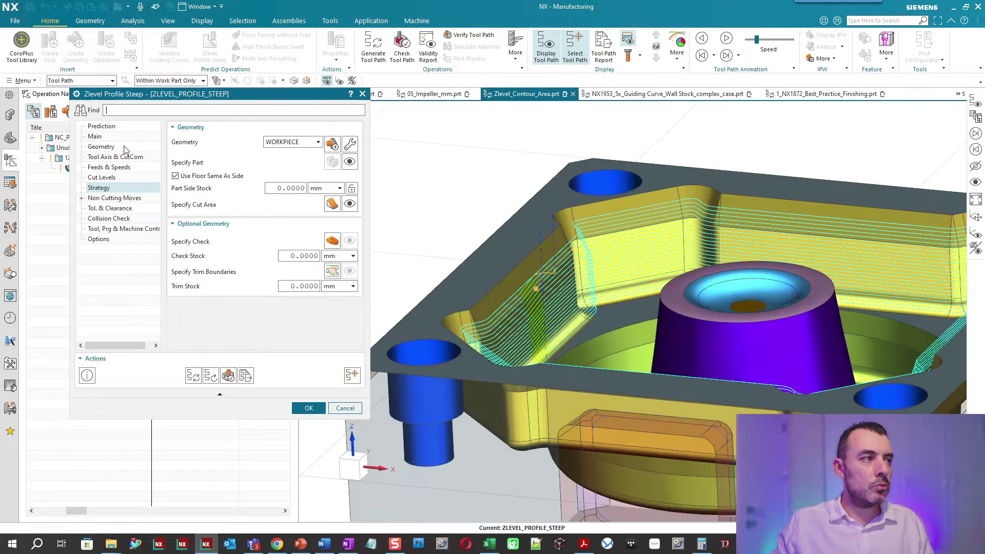
{"action": "left_click", "coordinate": [106, 135]}
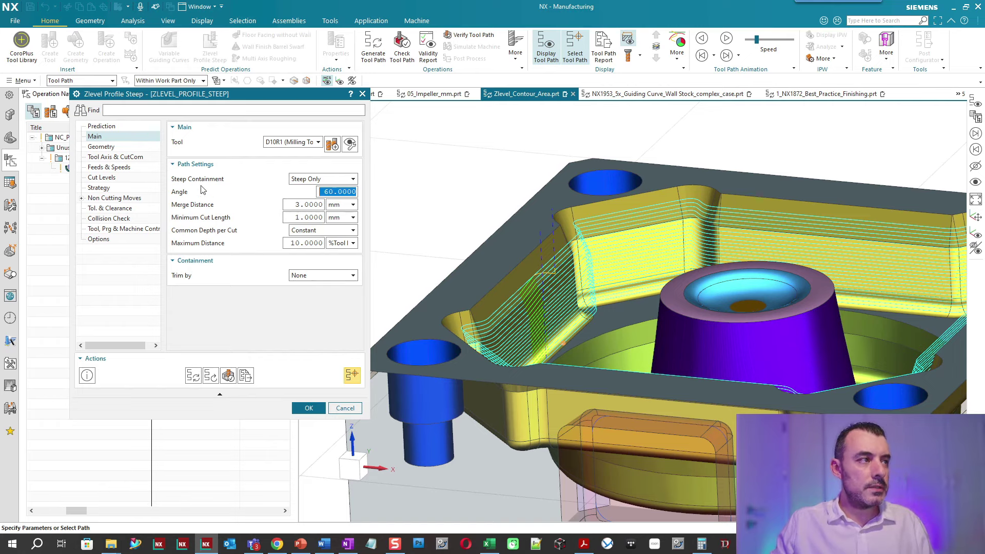
{"action": "scroll", "coordinate": [582, 302], "scroll_direction": "down", "scroll_amount": 2}
{"action": "left_click", "coordinate": [314, 180]}
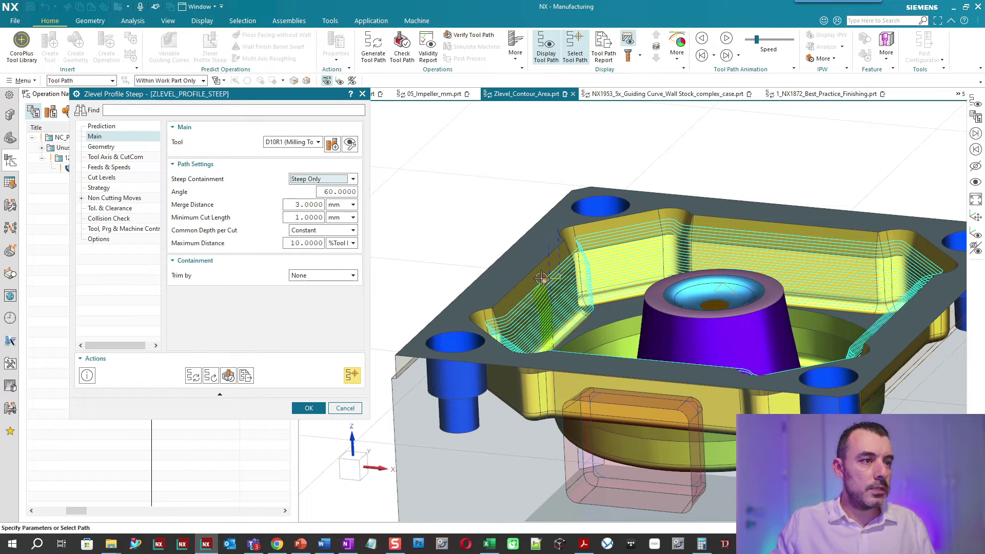
Orbit to a side view and step the tool along the path to check the ramped transitions.
{"action": "scroll", "coordinate": [538, 285], "scroll_direction": "up", "scroll_amount": 5}
{"action": "middle_click_drag", "start_coordinate": [475, 280], "coordinate": [493, 263]}
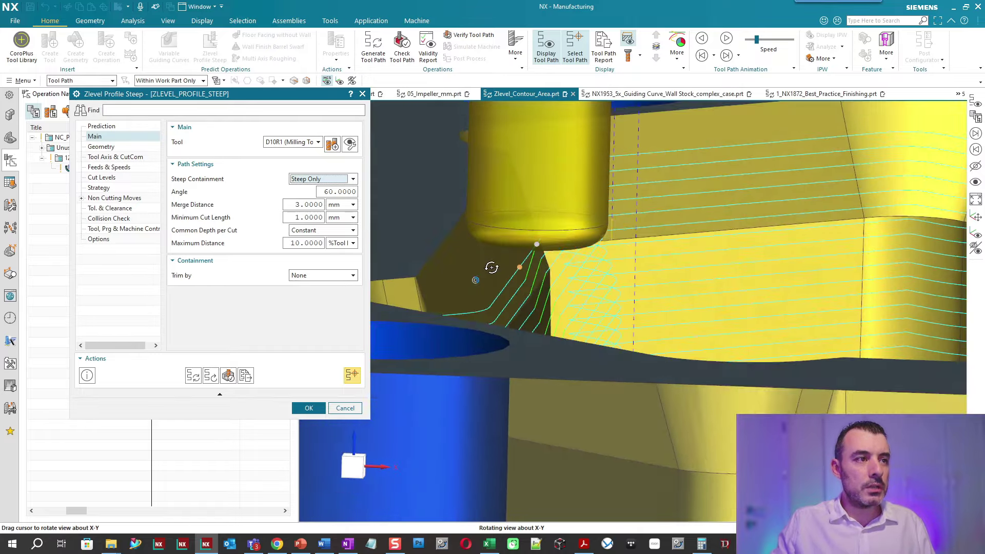
{"action": "middle_click_drag", "start_coordinate": [493, 263], "coordinate": [553, 220]}
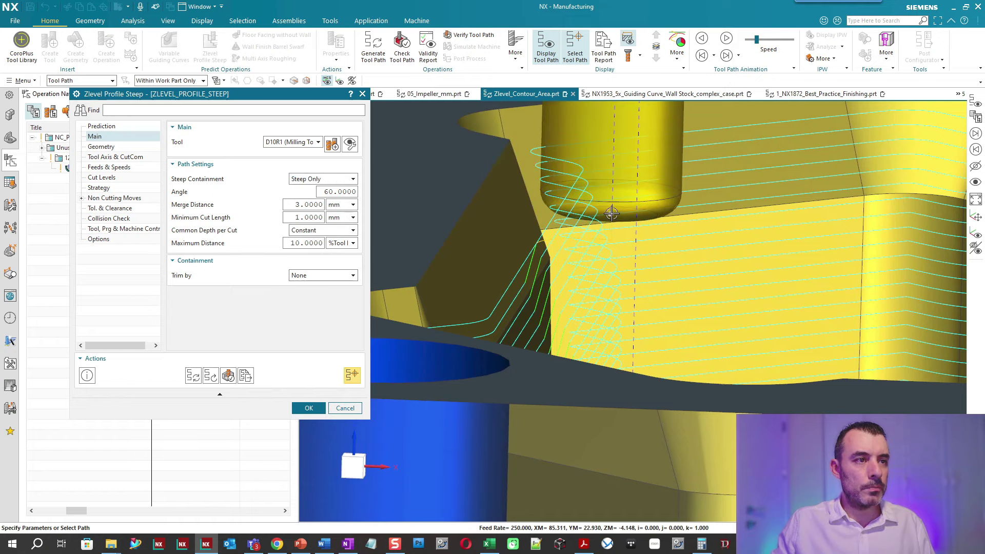
{"action": "left_click", "coordinate": [727, 56]}
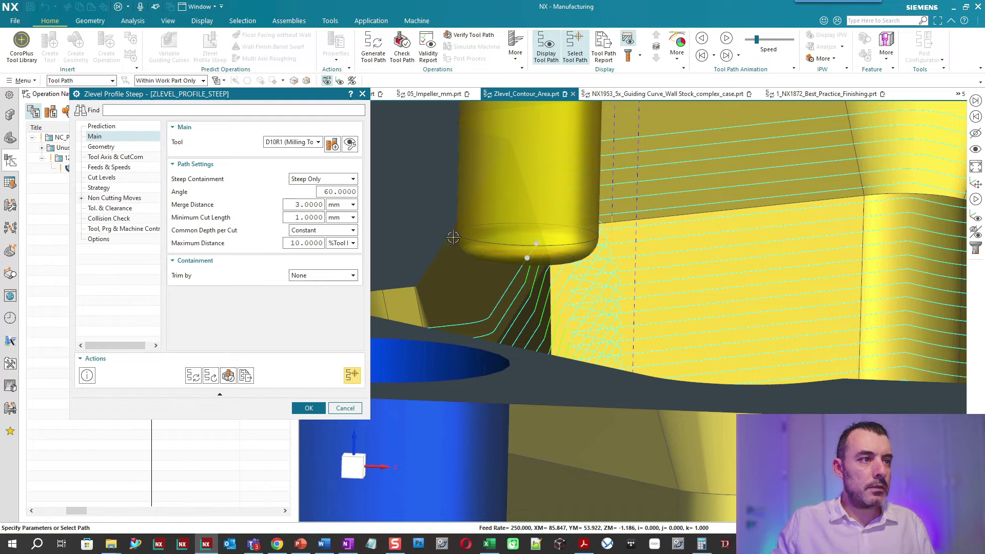
{"action": "scroll", "coordinate": [529, 219], "scroll_direction": "down", "scroll_amount": 5}
{"action": "scroll", "coordinate": [667, 256], "scroll_direction": "up", "scroll_amount": 2}
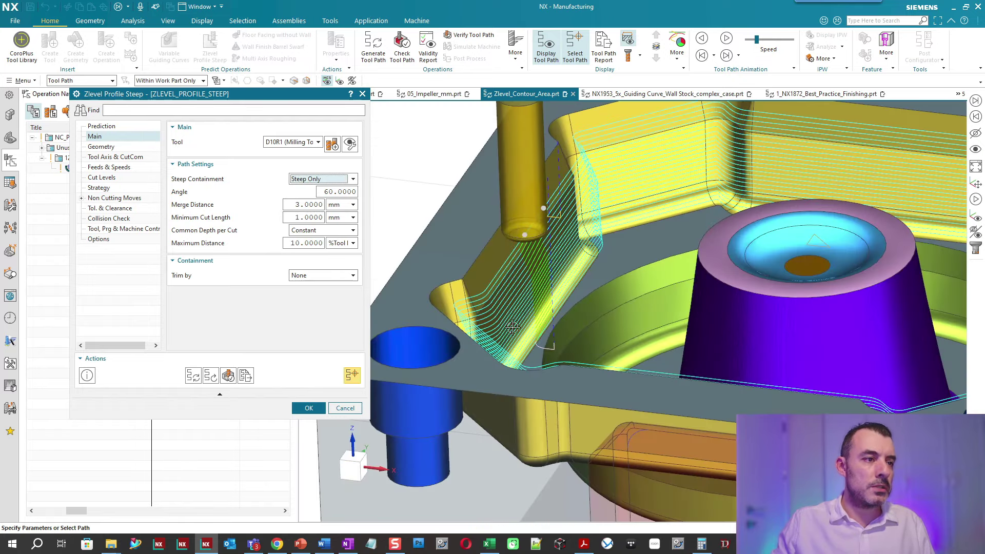
{"action": "left_click", "coordinate": [130, 177]}
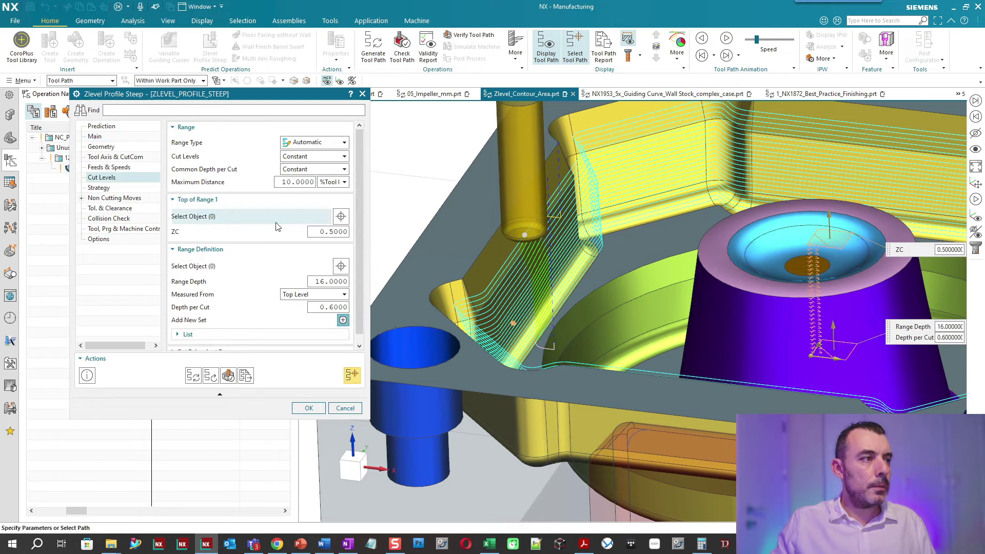
Activate the range 1 top-of-range pick and compare its ZC 0.5 with the part top in Front view.
{"action": "left_click", "coordinate": [258, 265]}
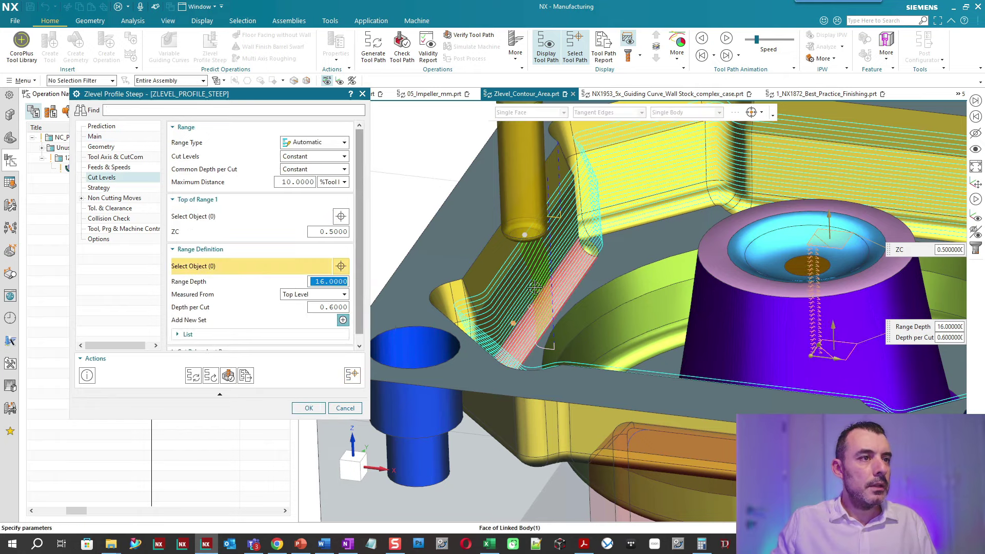
{"action": "key", "text": "ctrl+f"}
{"action": "left_click", "coordinate": [243, 216]}
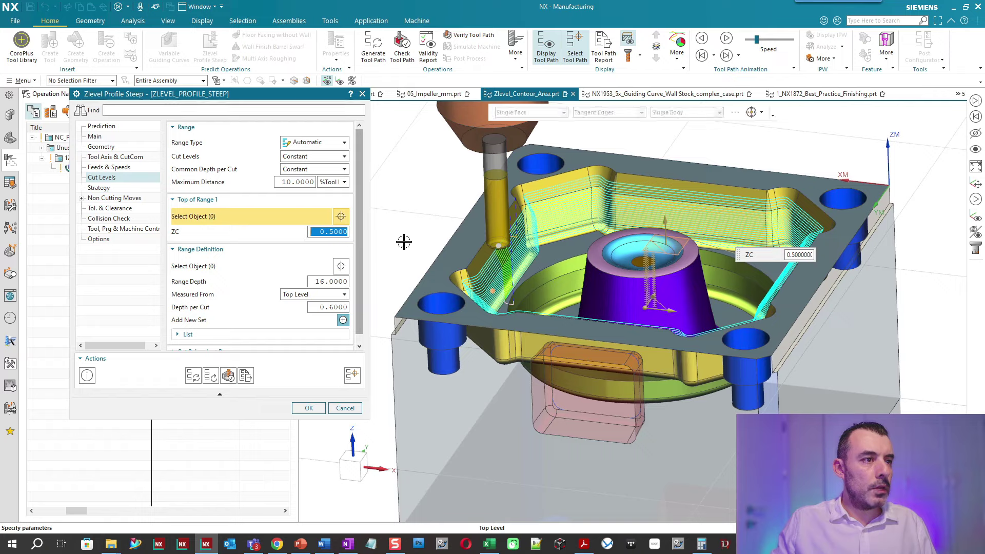
{"action": "key", "text": "ctrl+alt+f"}
{"action": "scroll", "coordinate": [700, 243], "scroll_direction": "up", "scroll_amount": 2}
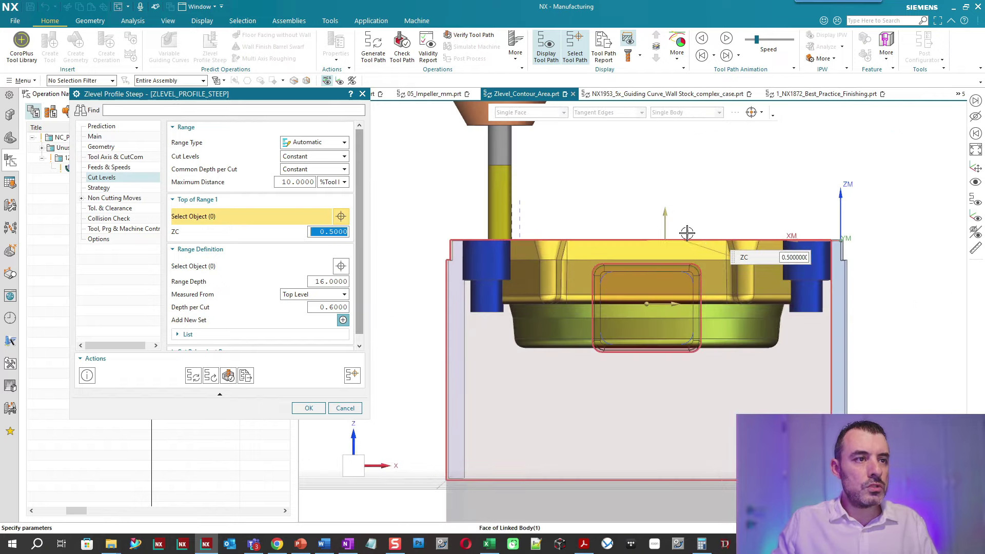
{"action": "scroll", "coordinate": [700, 243], "scroll_direction": "up", "scroll_amount": 4}
{"action": "scroll", "coordinate": [618, 271], "scroll_direction": "down", "scroll_amount": 3}
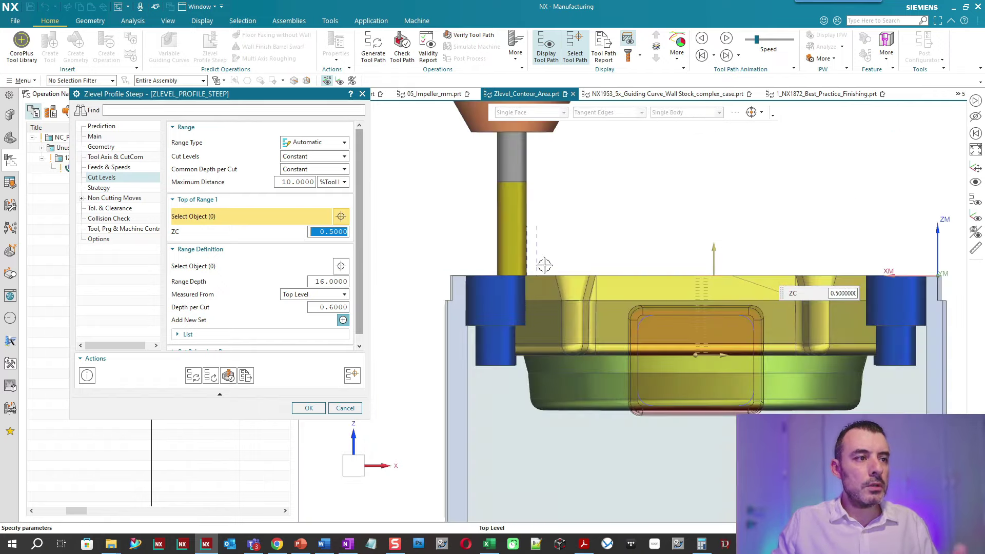
{"action": "key", "text": "Home"}
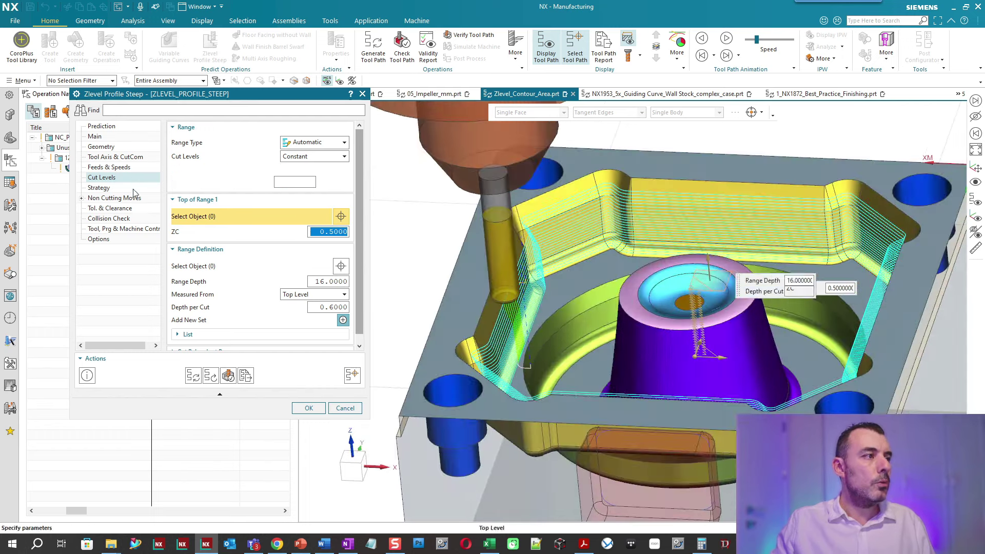
Turn on Extend at Edges with a 2 mm distance, regenerate, and orbit to inspect the extended path.
{"action": "left_click", "coordinate": [132, 189]}
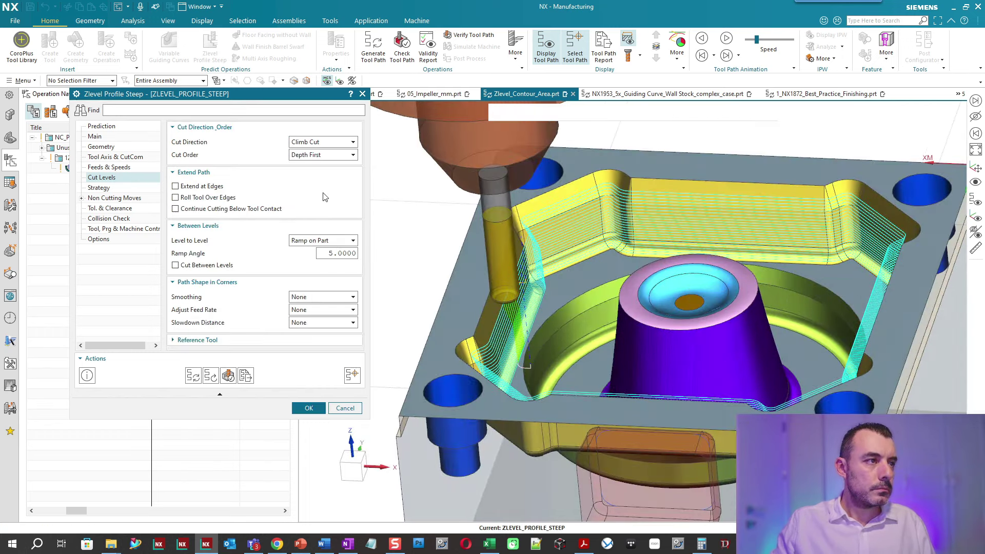
{"action": "left_click", "coordinate": [216, 190]}
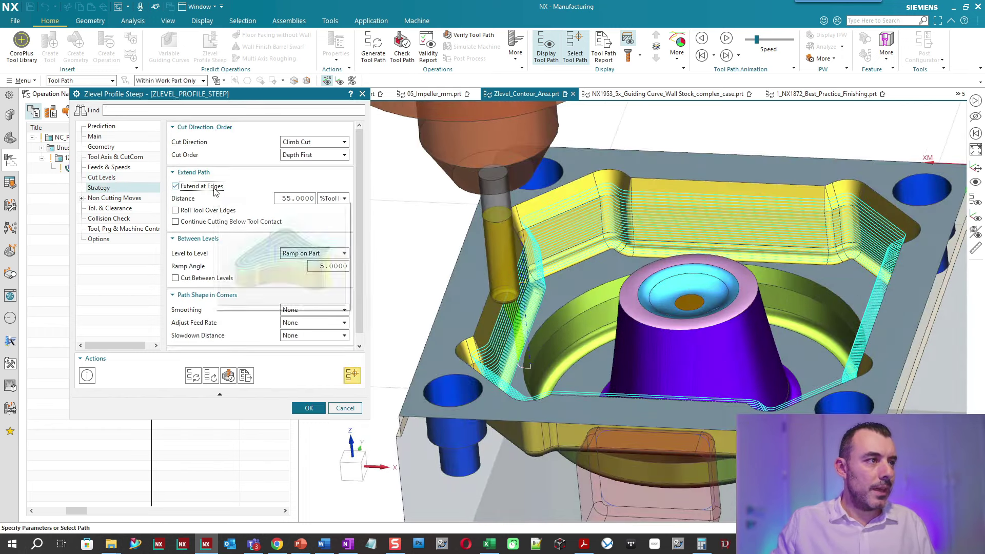
{"action": "left_click", "coordinate": [332, 199]}
{"action": "left_click", "coordinate": [321, 215]}
{"action": "type", "text": "2"}
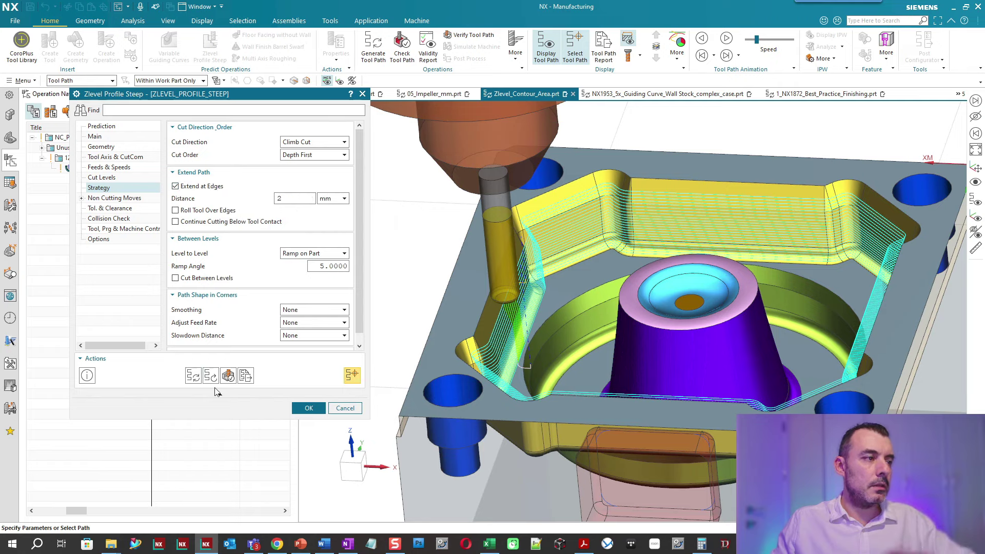
{"action": "left_click", "coordinate": [194, 376]}
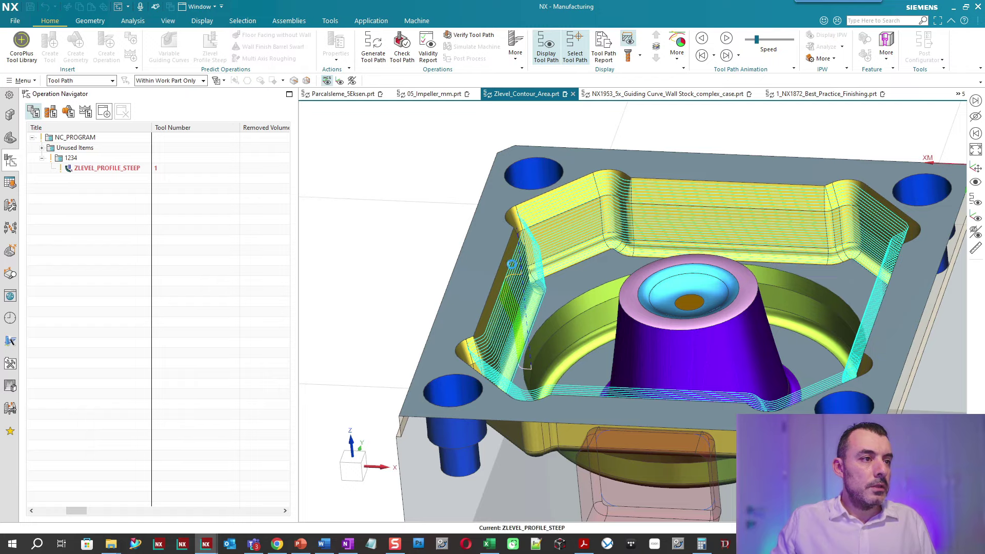
{"action": "middle_click_drag", "start_coordinate": [511, 264], "coordinate": [530, 247]}
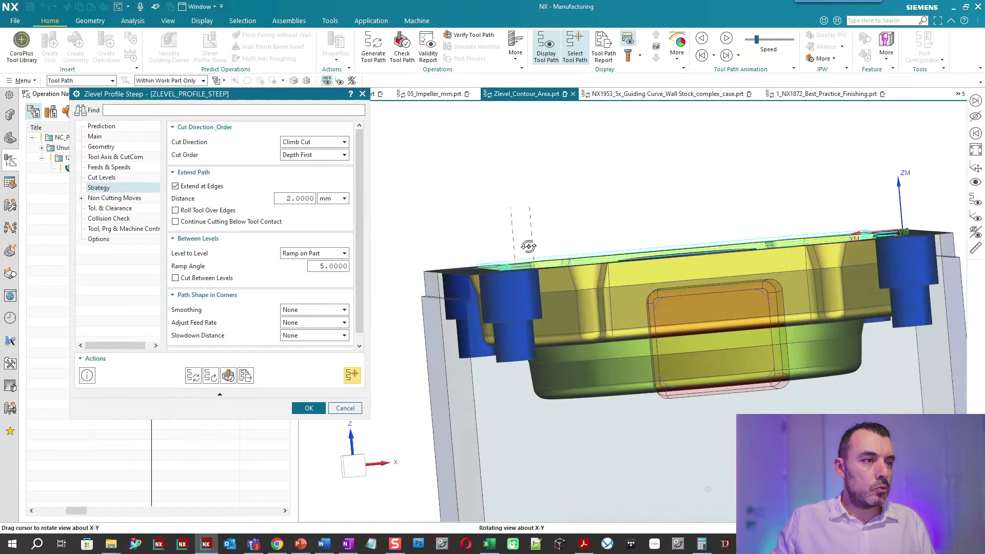
{"action": "middle_click_drag", "start_coordinate": [530, 246], "coordinate": [492, 268]}
{"action": "scroll", "coordinate": [492, 268], "scroll_direction": "up", "scroll_amount": 5}
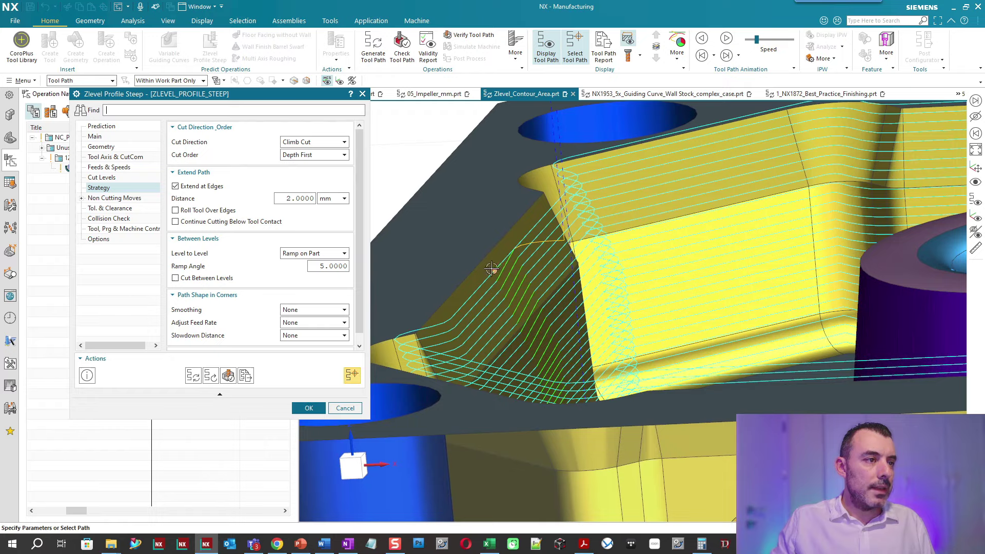
{"action": "mouse_move", "coordinate": [522, 246]}
{"action": "middle_mouse_down"}
{"action": "mouse_move", "coordinate": [491, 260]}
{"action": "mouse_move", "coordinate": [503, 273]}
{"action": "middle_mouse_up"}
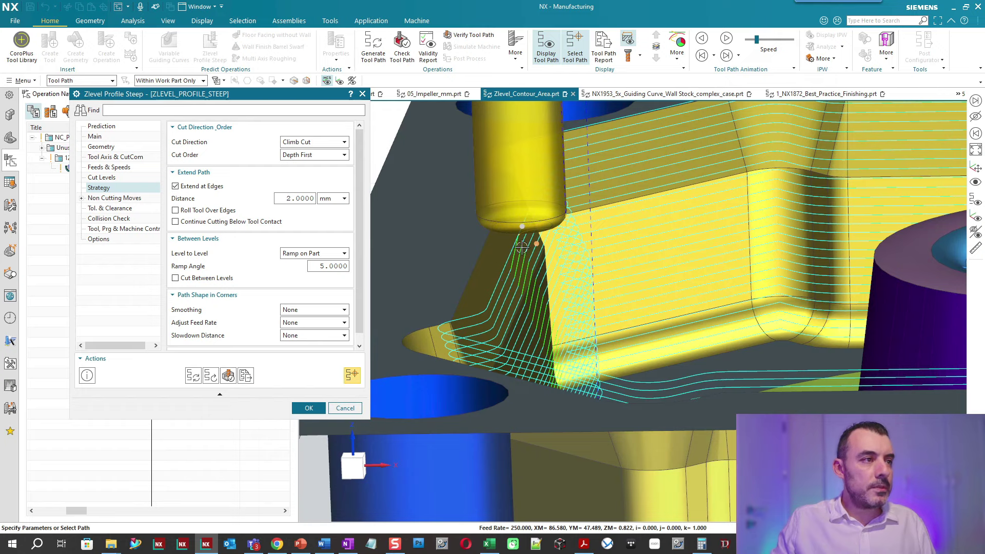
{"action": "left_click", "coordinate": [124, 177]}
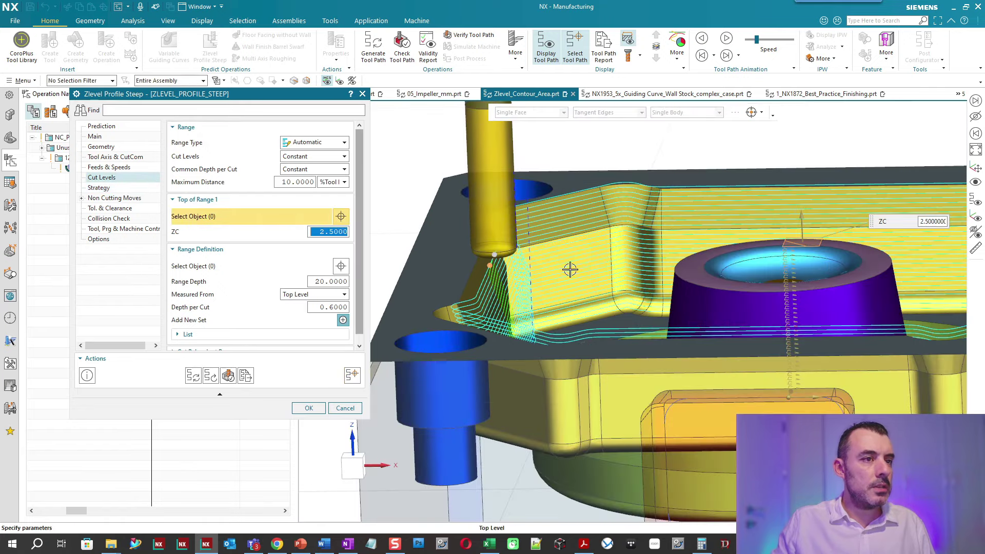
{"action": "middle_click_drag", "start_coordinate": [571, 267], "coordinate": [577, 248]}
{"action": "scroll", "coordinate": [577, 248], "scroll_direction": "up", "scroll_amount": 3}
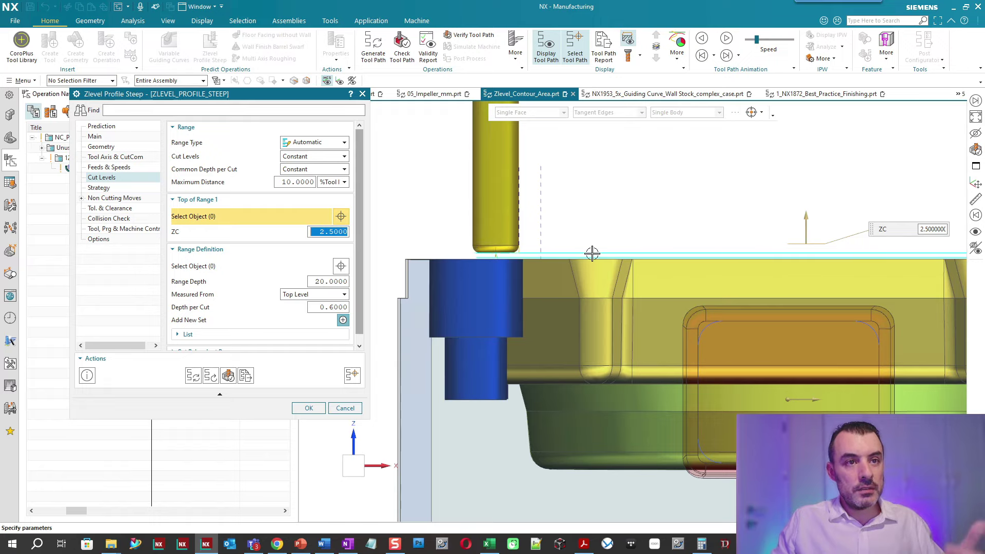
{"action": "middle_click_drag", "start_coordinate": [654, 247], "coordinate": [451, 257]}
{"action": "left_click", "coordinate": [437, 248]}
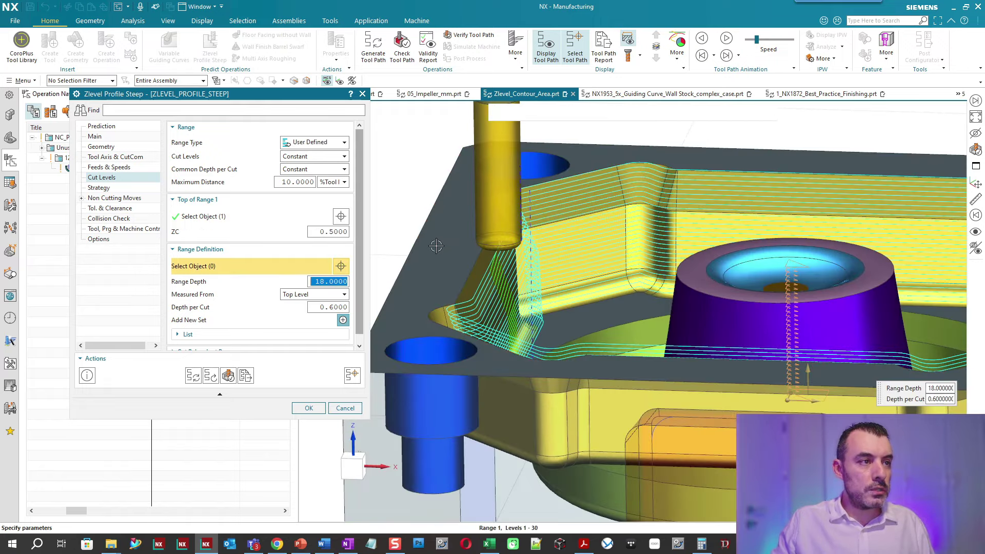
{"action": "left_click", "coordinate": [194, 377]}
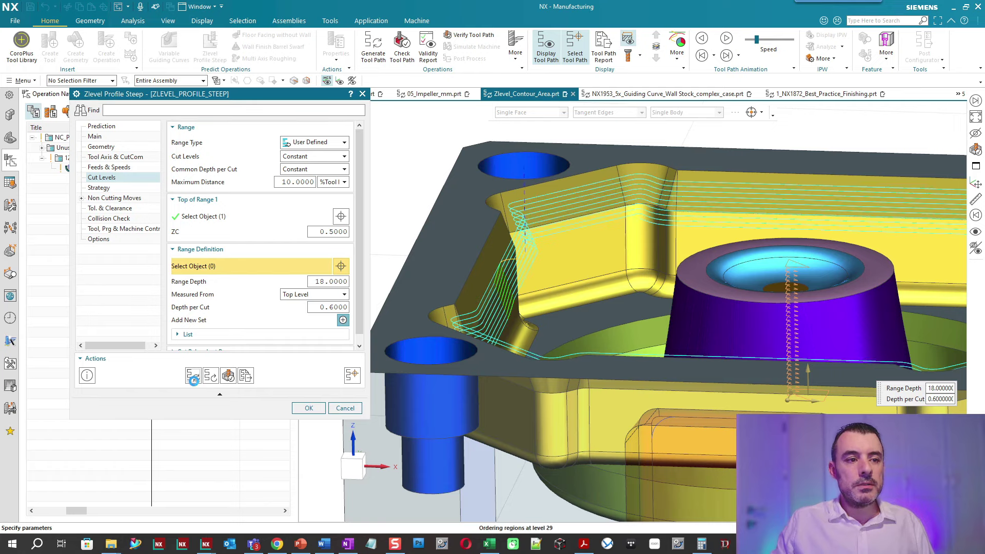
{"action": "middle_click", "coordinate": [214, 370]}
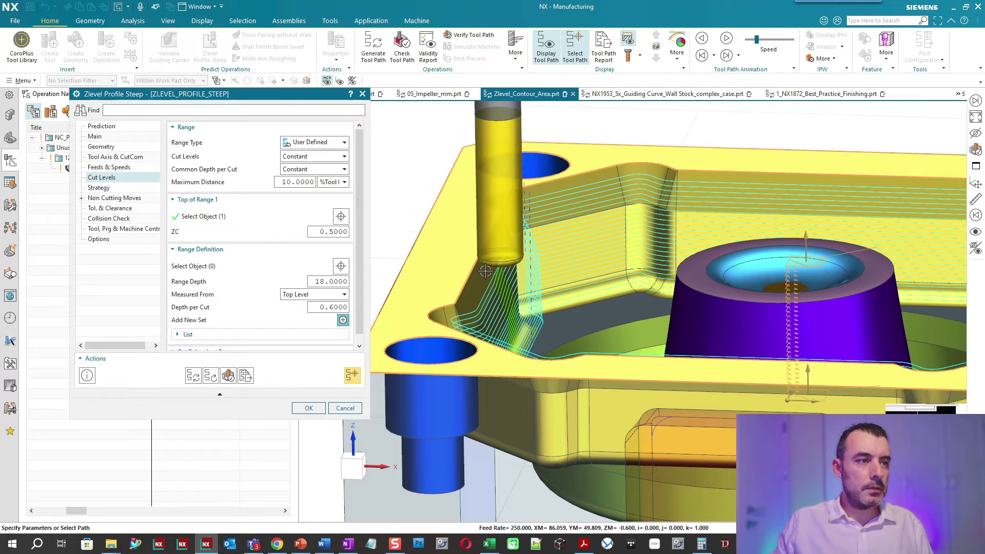
{"action": "scroll", "coordinate": [492, 265], "scroll_direction": "up", "scroll_amount": 5}
{"action": "middle_click_drag", "start_coordinate": [493, 264], "coordinate": [518, 242]}
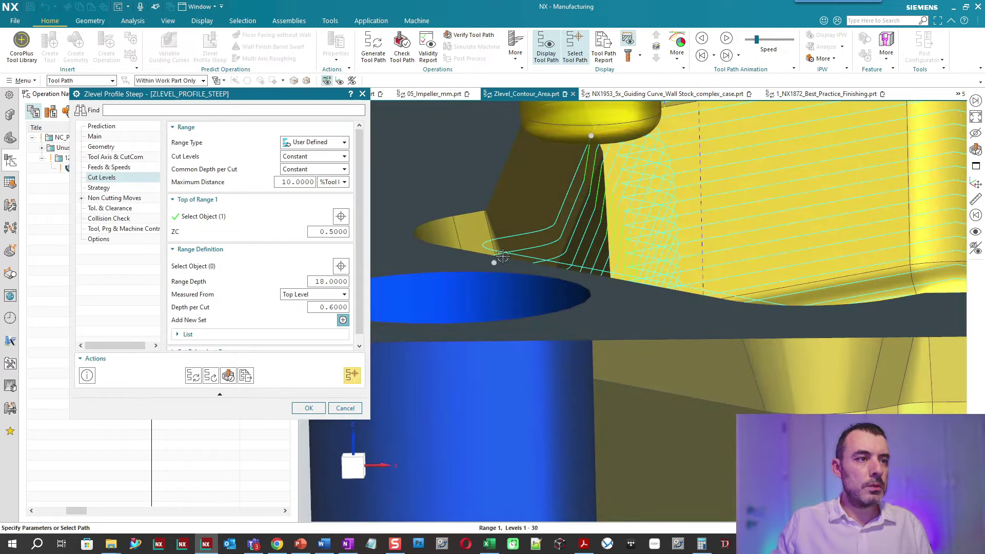
{"action": "scroll", "coordinate": [528, 172], "scroll_direction": "up", "scroll_amount": 3}
{"action": "scroll", "coordinate": [576, 205], "scroll_direction": "up", "scroll_amount": 3}
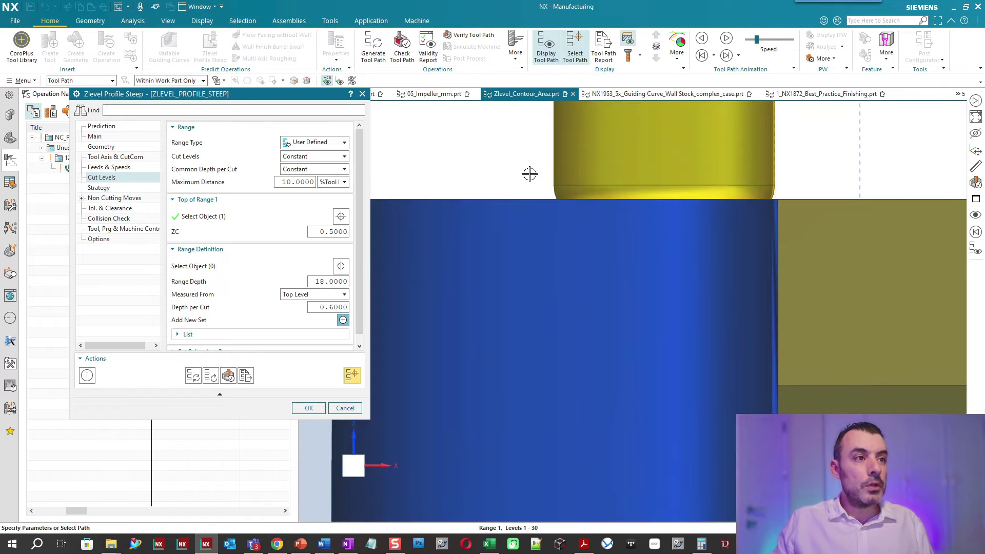
{"action": "middle_click_drag", "start_coordinate": [576, 204], "coordinate": [552, 179]}
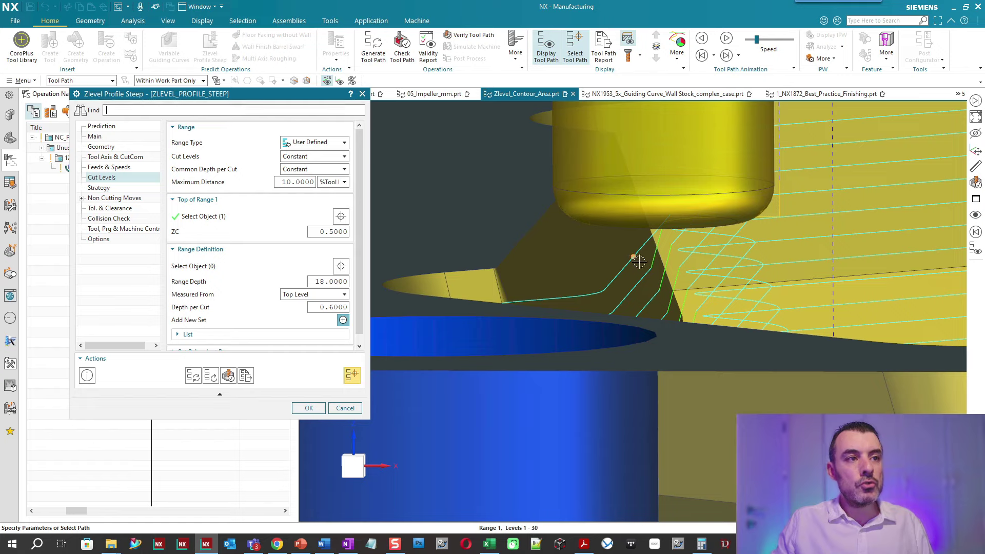
{"action": "scroll", "coordinate": [640, 262], "scroll_direction": "down", "scroll_amount": 3}
{"action": "scroll", "coordinate": [640, 263], "scroll_direction": "down", "scroll_amount": 3}
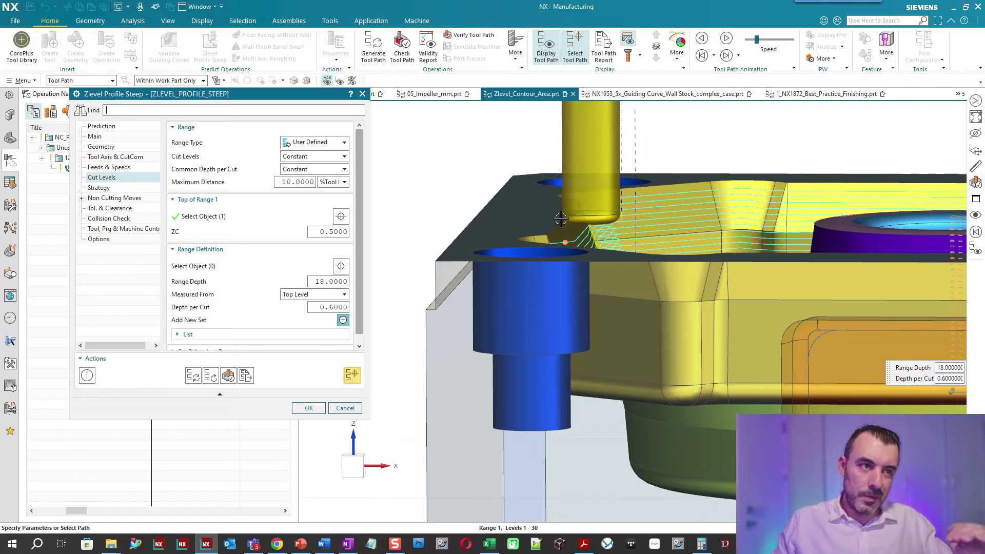
{"action": "scroll", "coordinate": [575, 211], "scroll_direction": "down", "scroll_amount": 2}
{"action": "scroll", "coordinate": [540, 234], "scroll_direction": "down", "scroll_amount": 2}
{"action": "mouse_move", "coordinate": [540, 233]}
{"action": "middle_mouse_down"}
{"action": "mouse_move", "coordinate": [645, 235]}
{"action": "mouse_move", "coordinate": [564, 233]}
{"action": "middle_mouse_up"}
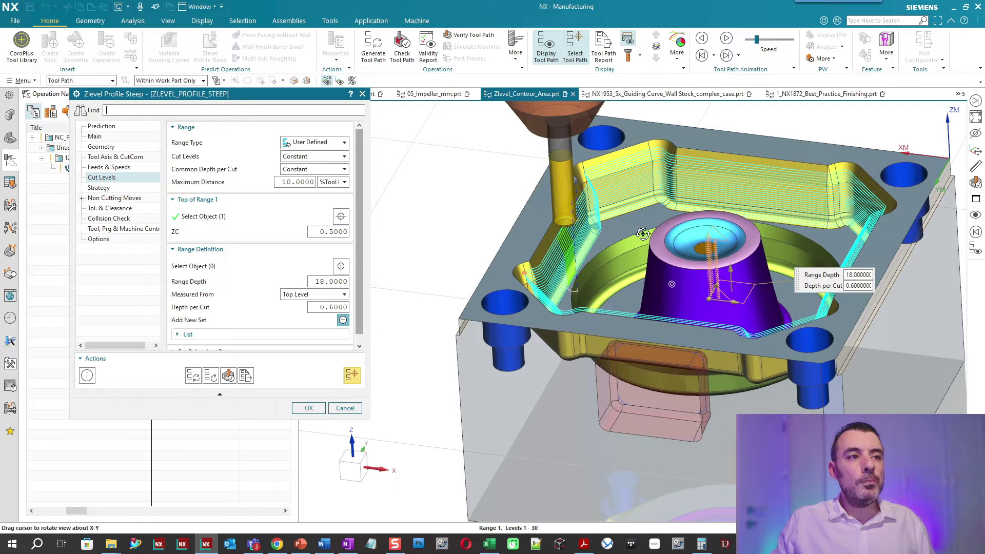
{"action": "scroll", "coordinate": [562, 233], "scroll_direction": "up", "scroll_amount": 1}
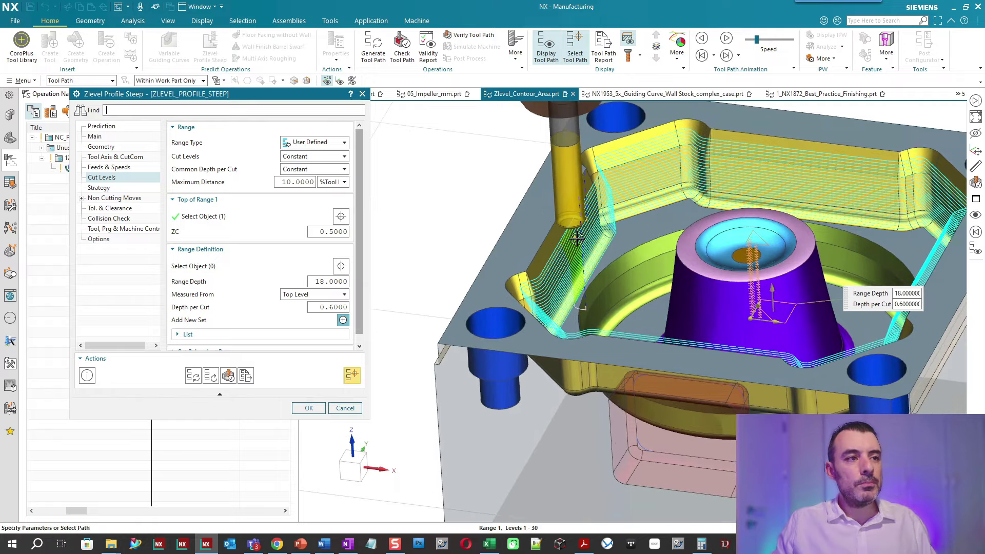
{"action": "scroll", "coordinate": [575, 236], "scroll_direction": "up", "scroll_amount": 1}
{"action": "scroll", "coordinate": [577, 257], "scroll_direction": "up", "scroll_amount": 1}
{"action": "middle_click_drag", "start_coordinate": [581, 252], "coordinate": [558, 249]}
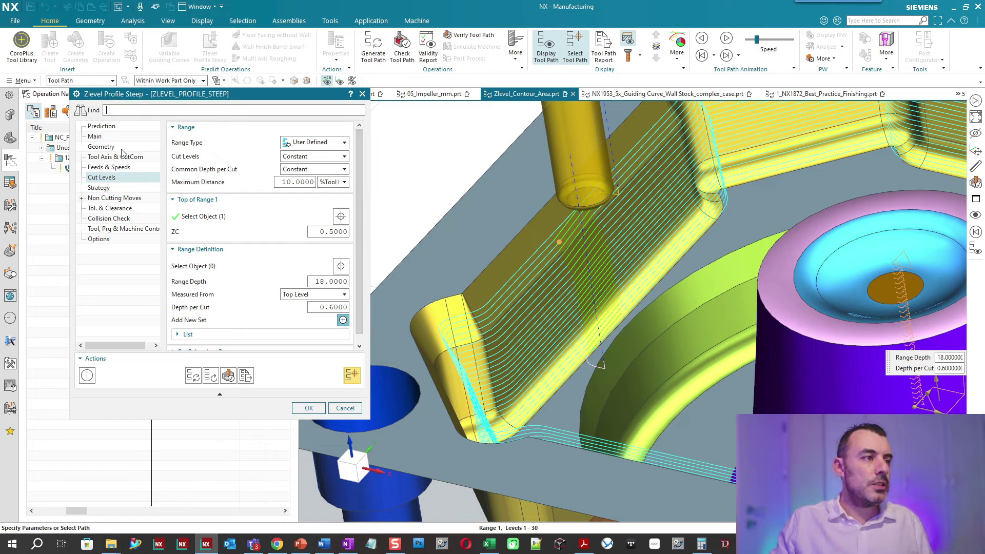
{"action": "left_click", "coordinate": [119, 187]}
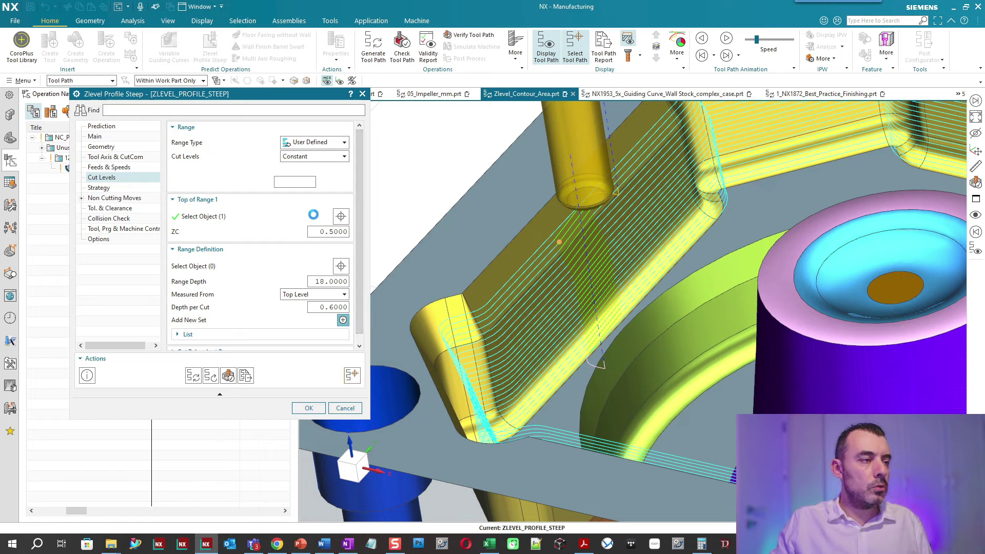
Set Level to Level to Stagger Ramp on Part, regenerate and accept, then reopen the operation's level options.
{"action": "left_click", "coordinate": [314, 253]}
{"action": "mouse_move", "coordinate": [311, 290]}
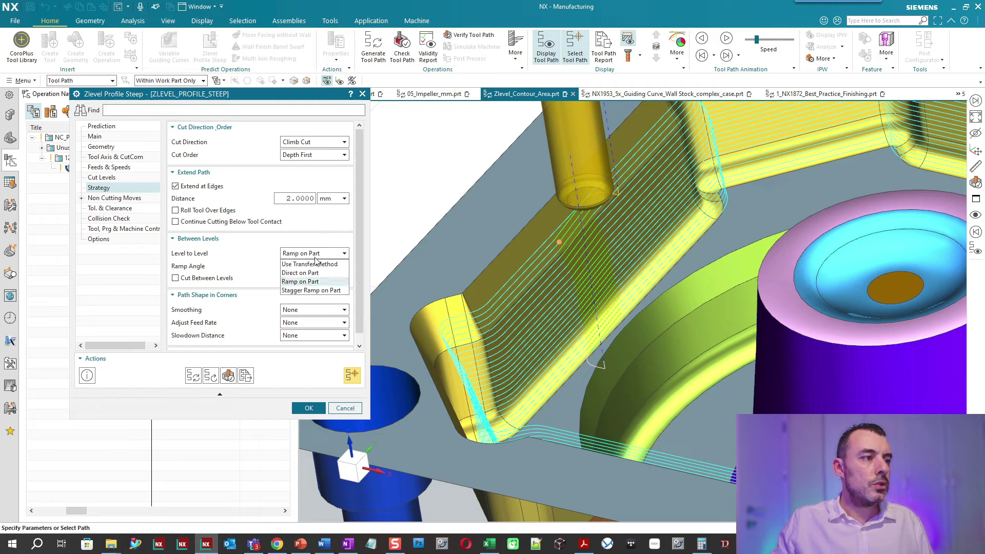
{"action": "left_click", "coordinate": [330, 291]}
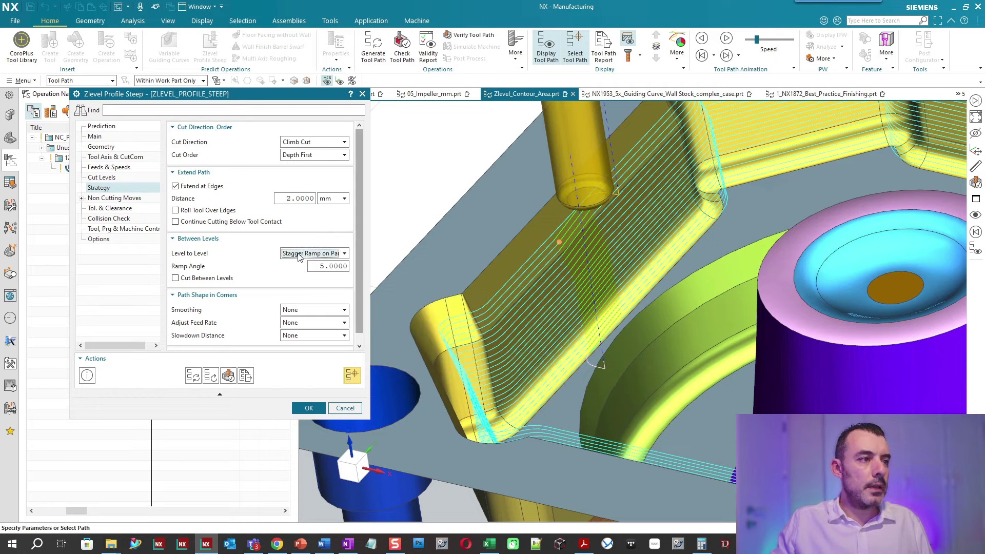
{"action": "left_click", "coordinate": [193, 375]}
{"action": "middle_click", "coordinate": [194, 374]}
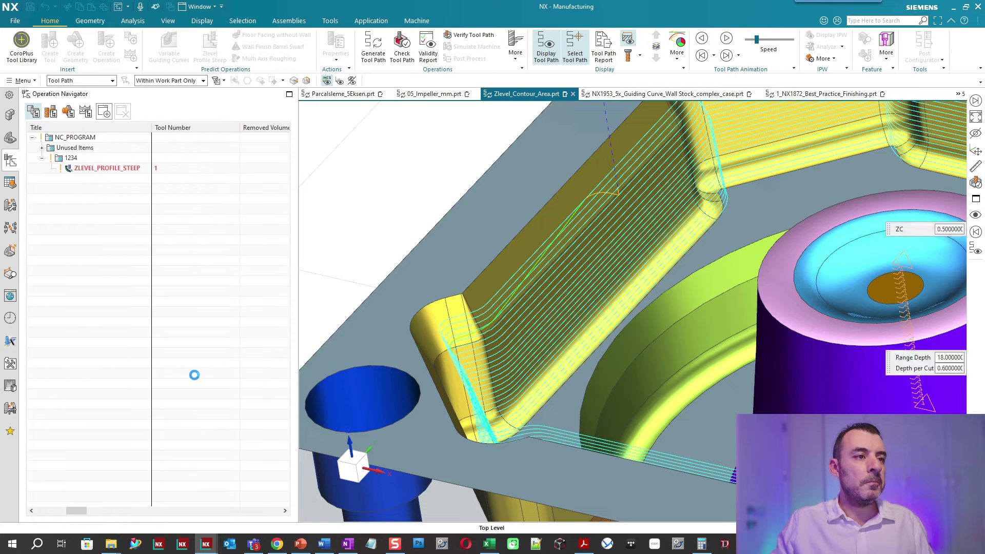
{"action": "double_click", "coordinate": [461, 493]}
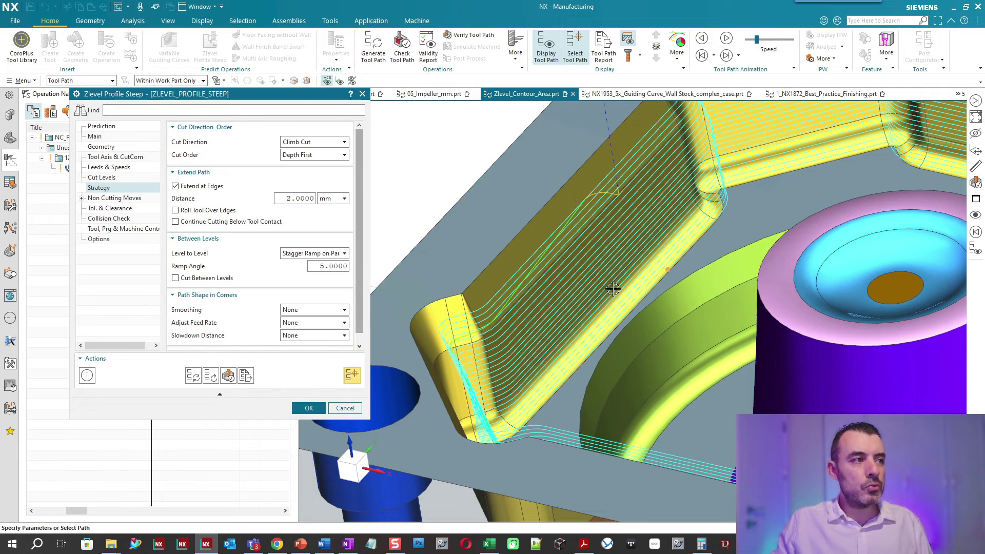
{"action": "left_click", "coordinate": [312, 255]}
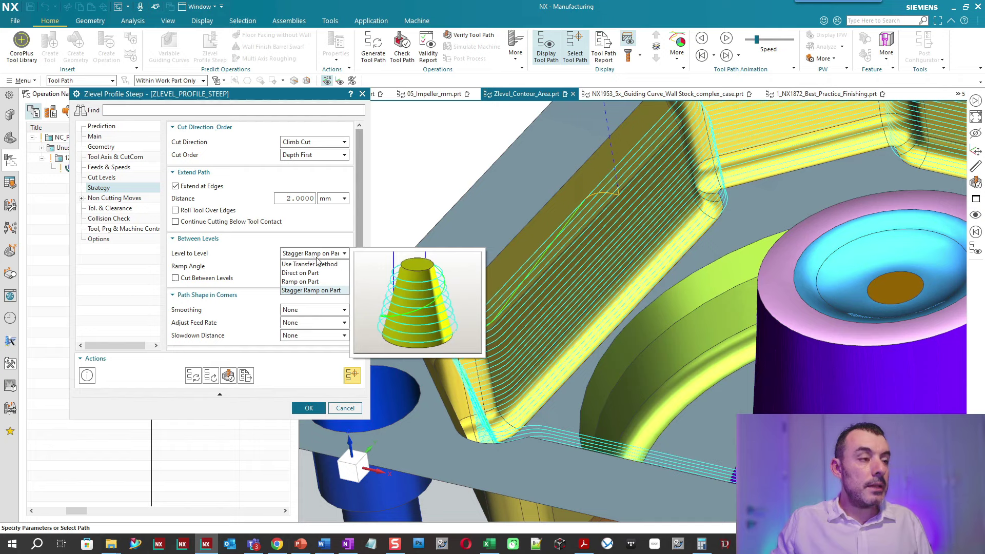
{"action": "mouse_move", "coordinate": [308, 264]}
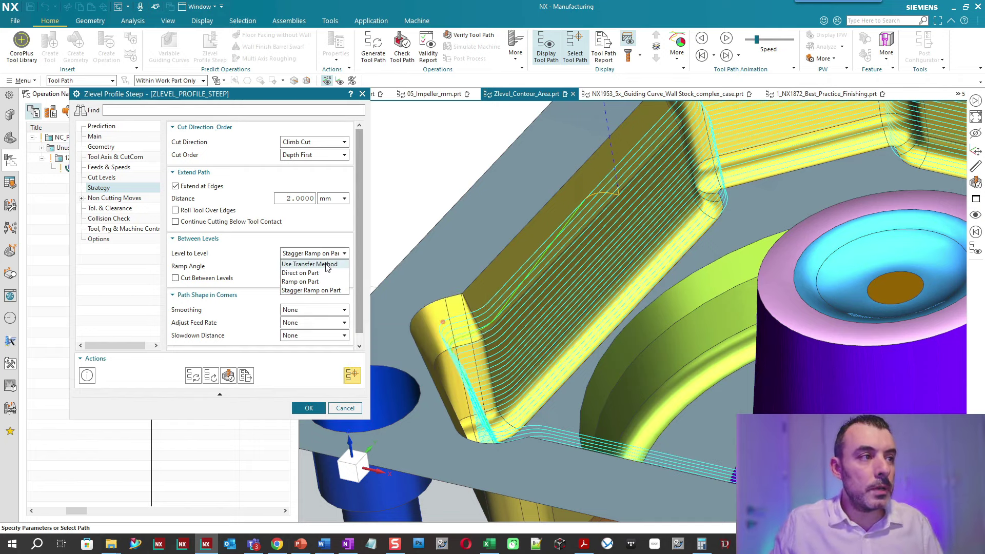
Set Level to Level to Use Transfer Method and regenerate the steep-wall toolpath.
{"action": "left_click", "coordinate": [328, 265]}
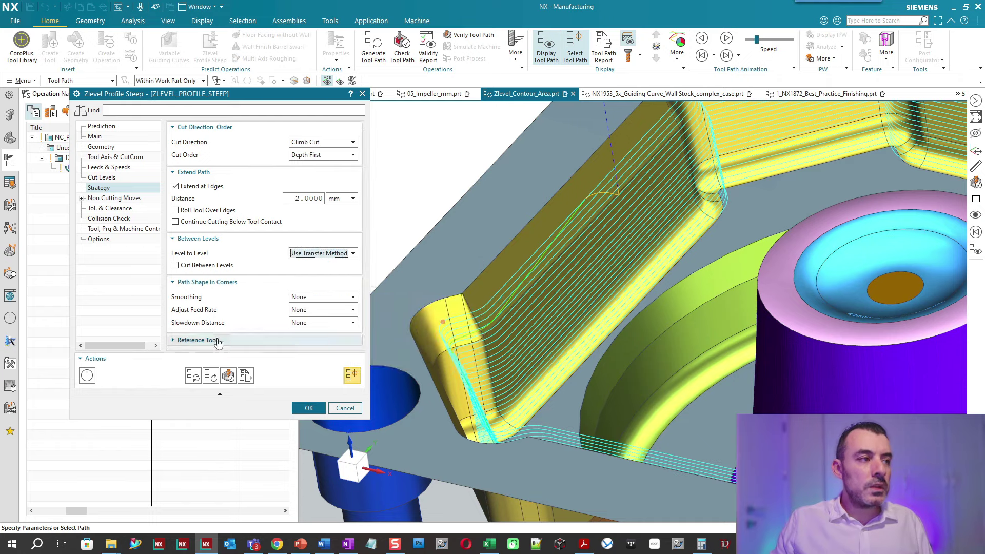
{"action": "left_click", "coordinate": [191, 378]}
{"action": "middle_click", "coordinate": [192, 379]}
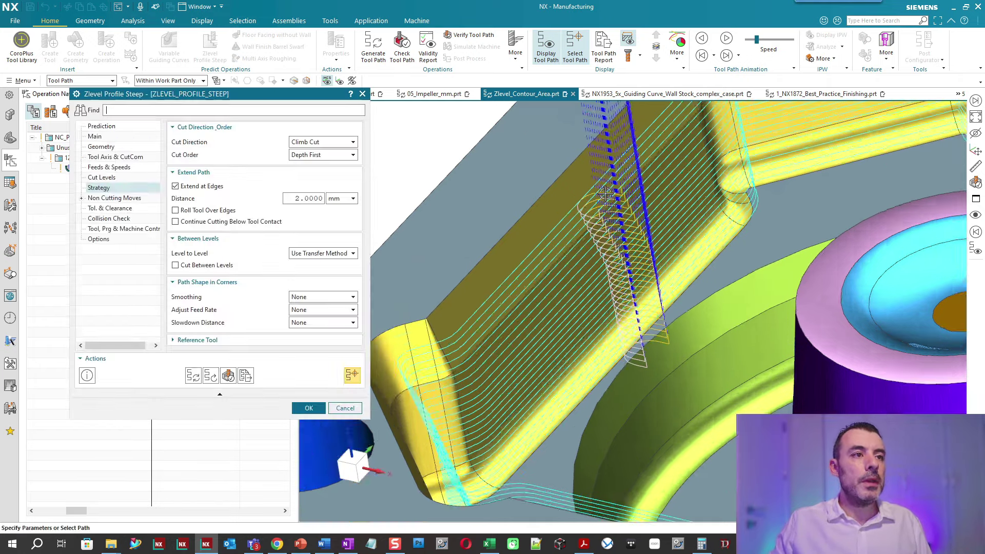
Inspect the regenerated toolpath obliquely and bring up the Non Cutting Moves transfer/rapid settings.
{"action": "mouse_move", "coordinate": [563, 213]}
{"action": "middle_mouse_down"}
{"action": "mouse_move", "coordinate": [554, 236]}
{"action": "mouse_move", "coordinate": [606, 341]}
{"action": "middle_mouse_up"}
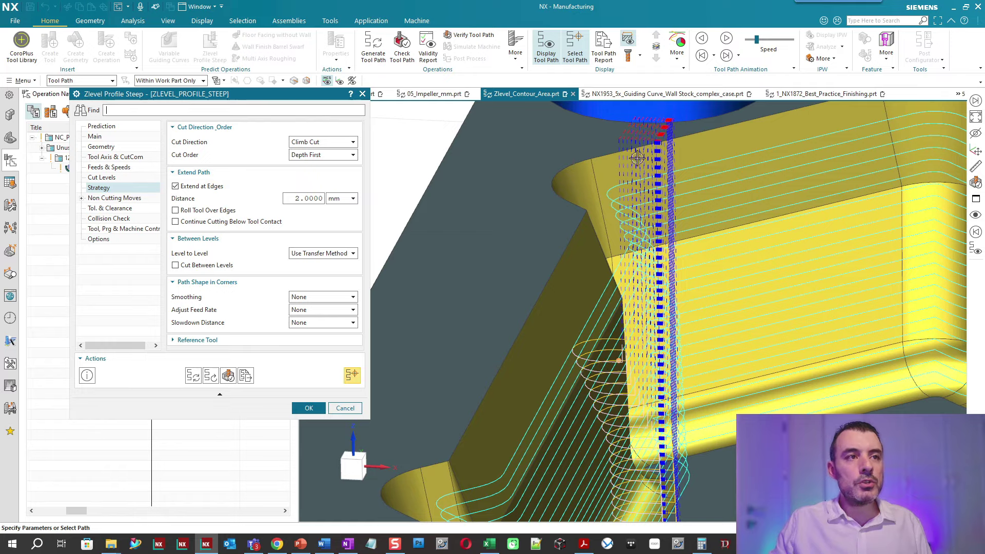
{"action": "scroll", "coordinate": [639, 175], "scroll_direction": "down", "scroll_amount": 5}
{"action": "mouse_move", "coordinate": [639, 175]}
{"action": "middle_mouse_down"}
{"action": "mouse_move", "coordinate": [567, 250]}
{"action": "mouse_move", "coordinate": [573, 220]}
{"action": "middle_mouse_up"}
{"action": "left_click", "coordinate": [132, 198]}
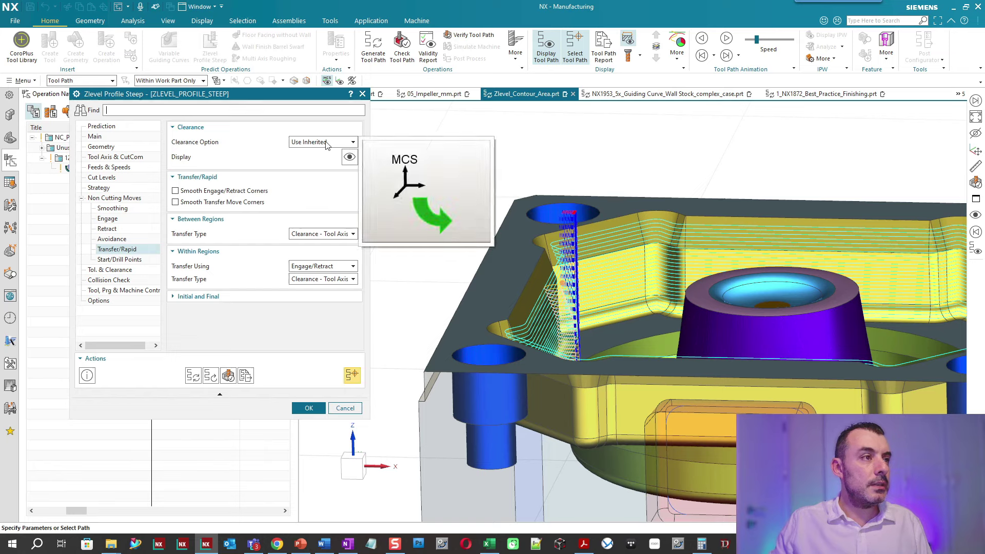
Make within-region transfers use Previous Plane at 1 mm safe clearance and regenerate.
{"action": "left_click", "coordinate": [328, 235]}
{"action": "left_click", "coordinate": [329, 271]}
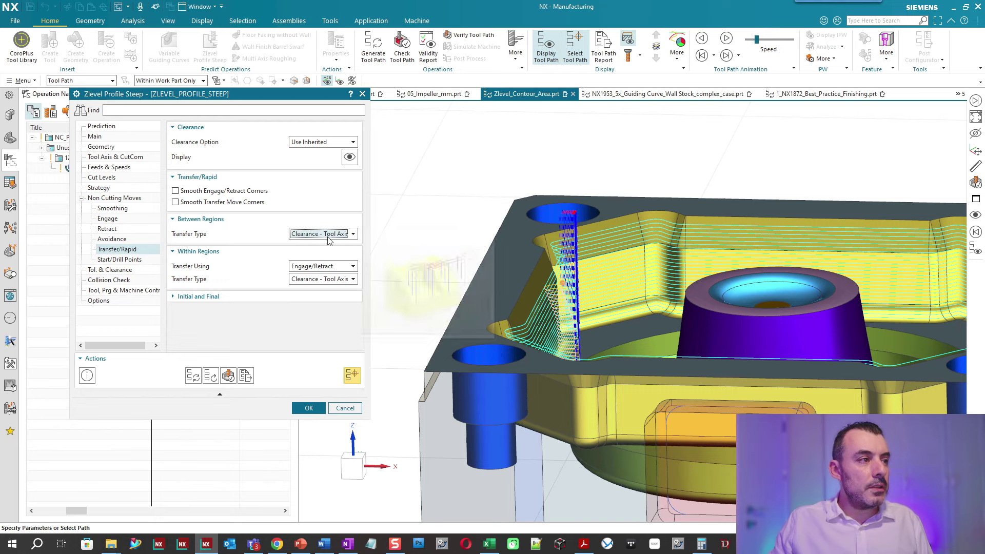
{"action": "left_click", "coordinate": [333, 280]}
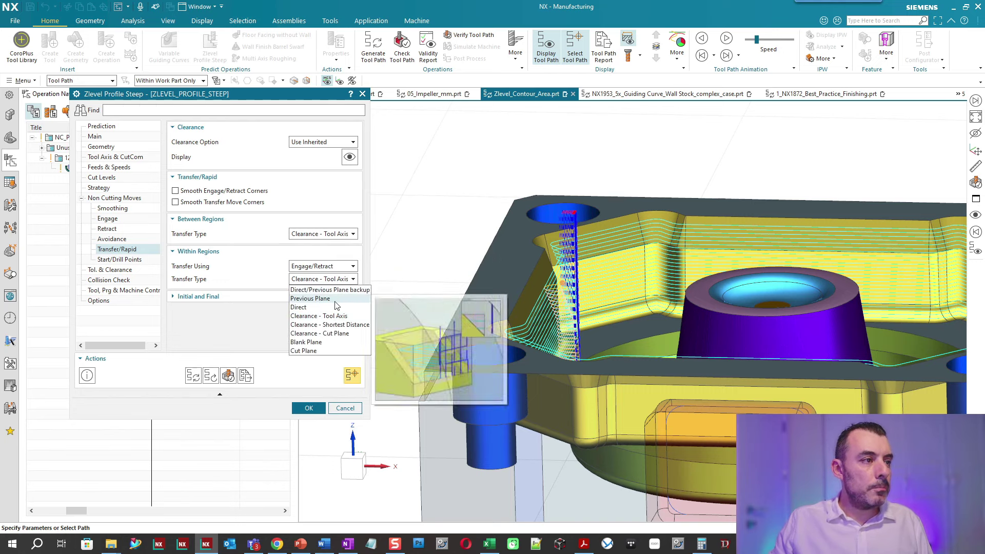
{"action": "left_click", "coordinate": [335, 299]}
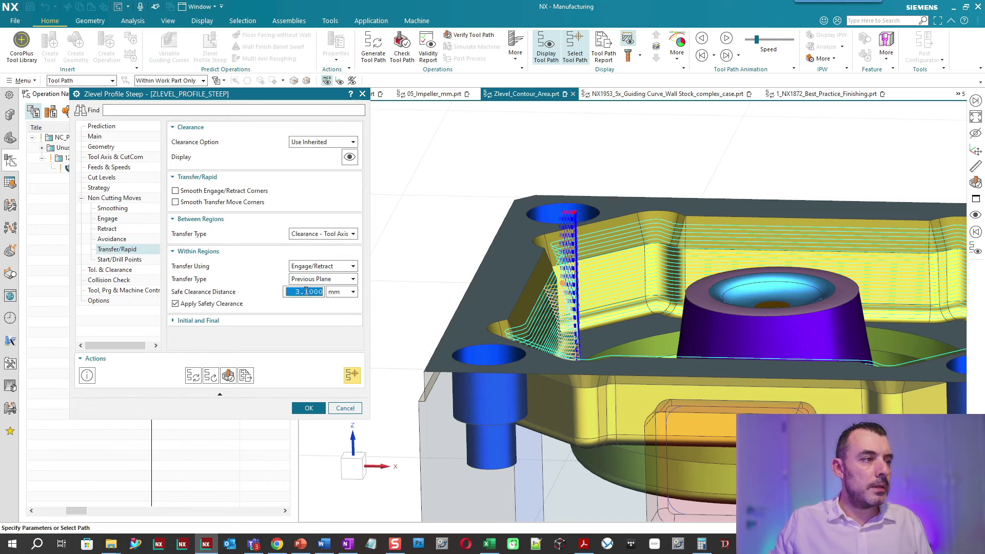
{"action": "left_click", "coordinate": [185, 373]}
{"action": "middle_click", "coordinate": [545, 297]}
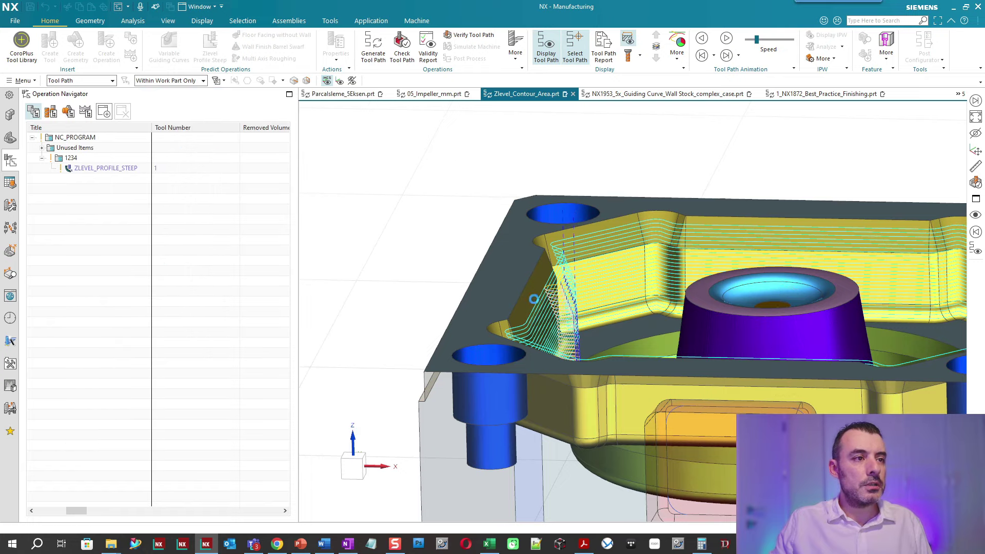
Reopen the steep-wall operation and orbit around the regenerated toolpath.
{"action": "double_click", "coordinate": [556, 294]}
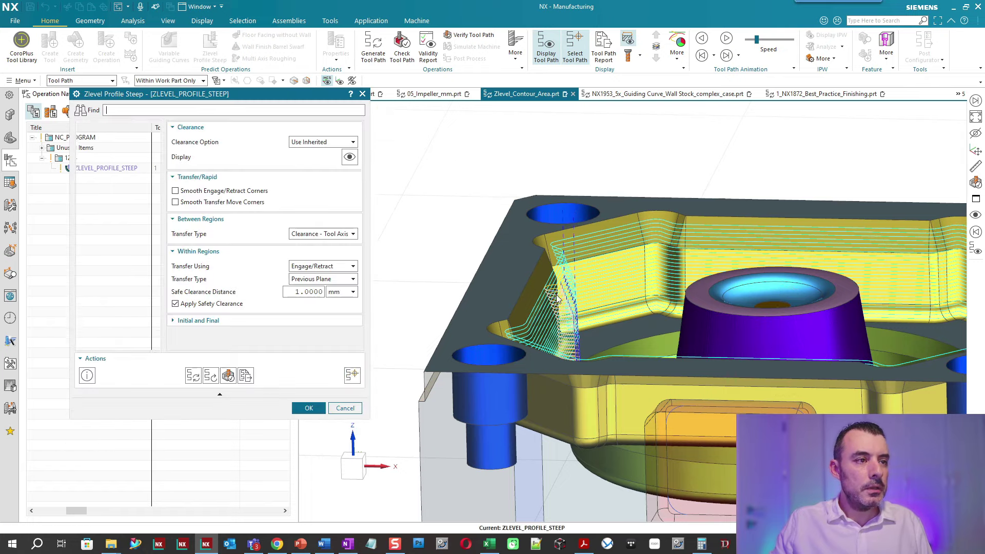
{"action": "scroll", "coordinate": [554, 295], "scroll_direction": "up", "scroll_amount": 2}
{"action": "scroll", "coordinate": [534, 297], "scroll_direction": "up", "scroll_amount": 2}
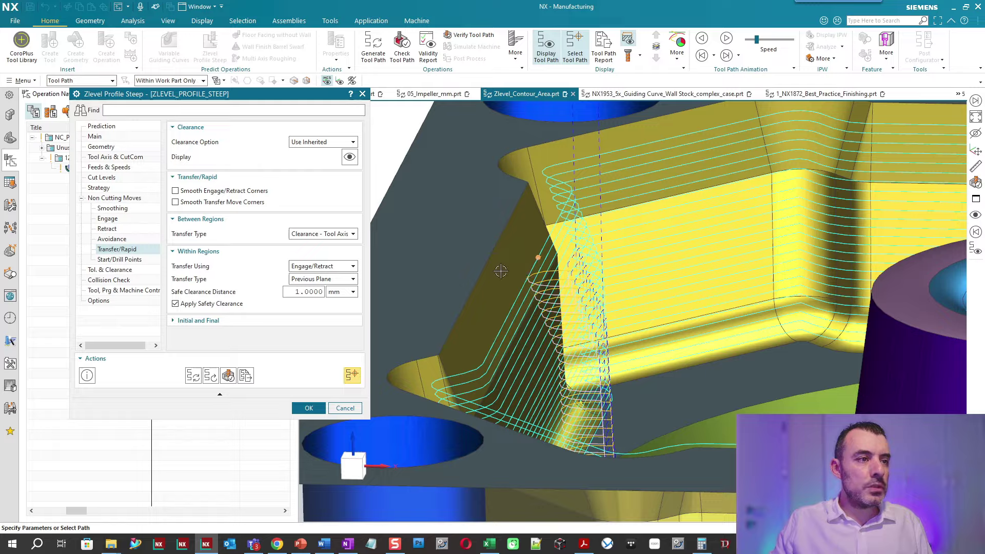
{"action": "mouse_move", "coordinate": [499, 273]}
{"action": "middle_mouse_down"}
{"action": "mouse_move", "coordinate": [540, 307]}
{"action": "mouse_move", "coordinate": [495, 282]}
{"action": "mouse_move", "coordinate": [551, 434]}
{"action": "middle_mouse_up"}
{"action": "scroll", "coordinate": [552, 434], "scroll_direction": "down", "scroll_amount": 3}
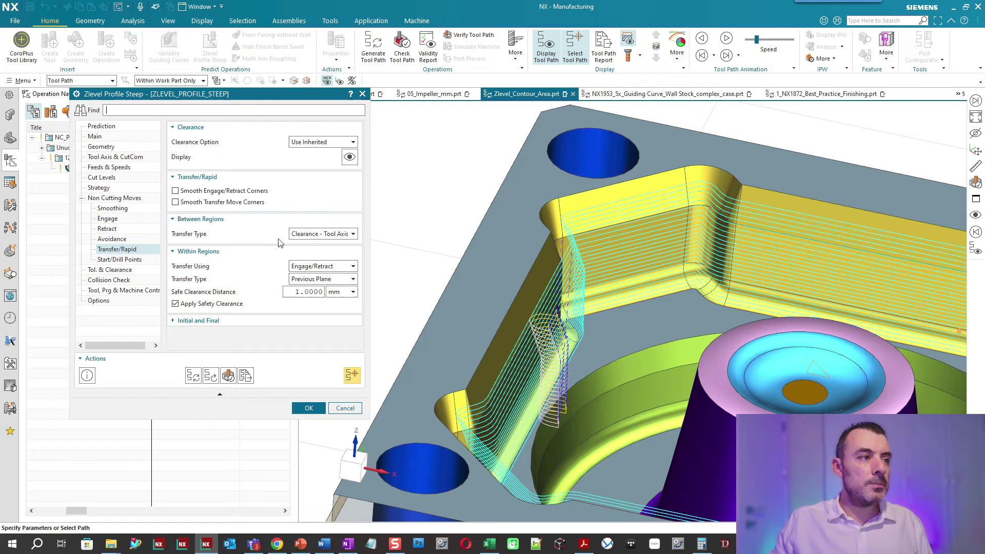
Smooth engage/retract and transfer move corners at 25% tool radius and regenerate.
{"action": "left_click", "coordinate": [221, 191]}
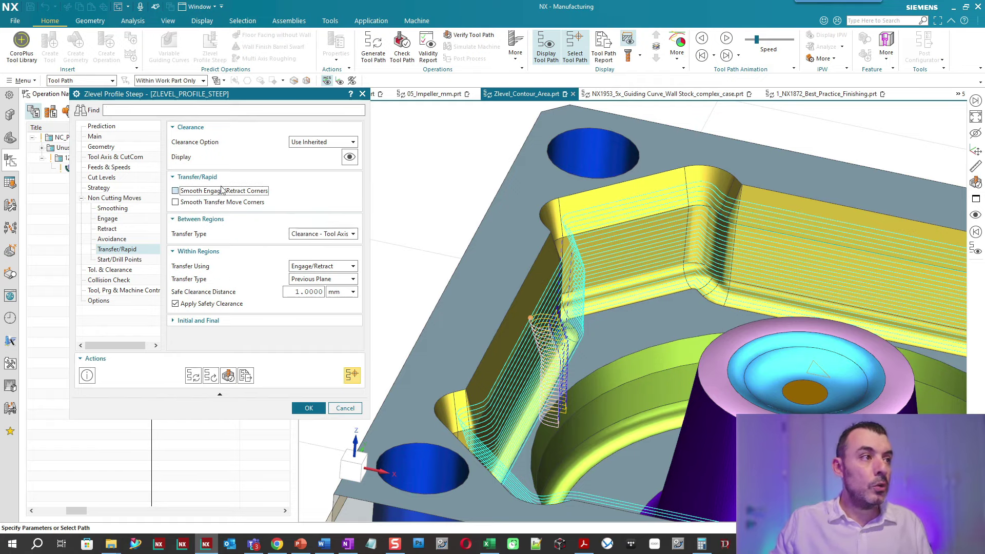
{"action": "left_click", "coordinate": [193, 377]}
{"action": "middle_click", "coordinate": [512, 333]}
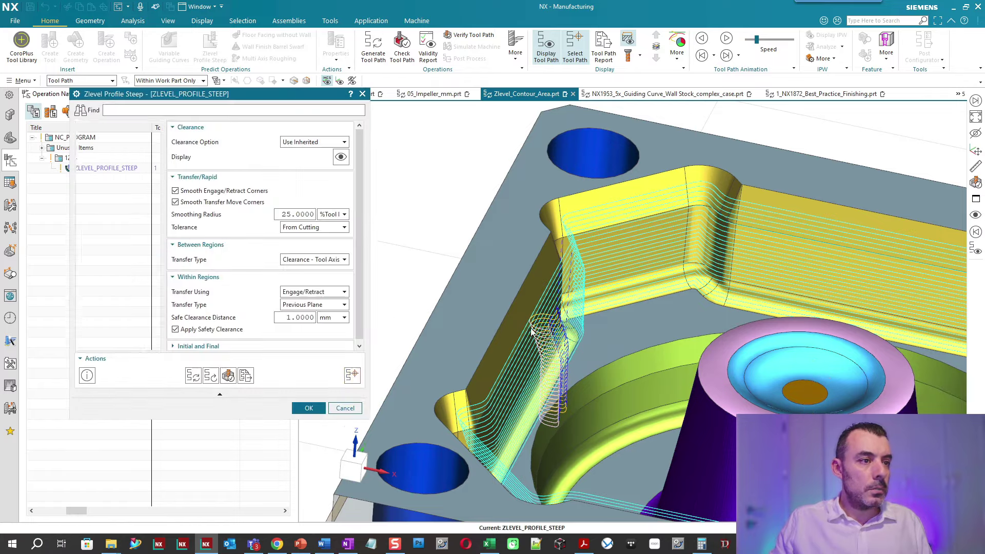
Zoom and orbit to inspect the stacked lift-and-return transfer loops between levels.
{"action": "scroll", "coordinate": [531, 322], "scroll_direction": "up", "scroll_amount": 5}
{"action": "mouse_move", "coordinate": [502, 297]}
{"action": "middle_mouse_down"}
{"action": "mouse_move", "coordinate": [540, 291]}
{"action": "mouse_move", "coordinate": [522, 279]}
{"action": "mouse_move", "coordinate": [473, 279]}
{"action": "mouse_move", "coordinate": [493, 280]}
{"action": "middle_mouse_up"}
{"action": "scroll", "coordinate": [494, 279], "scroll_direction": "up", "scroll_amount": 3}
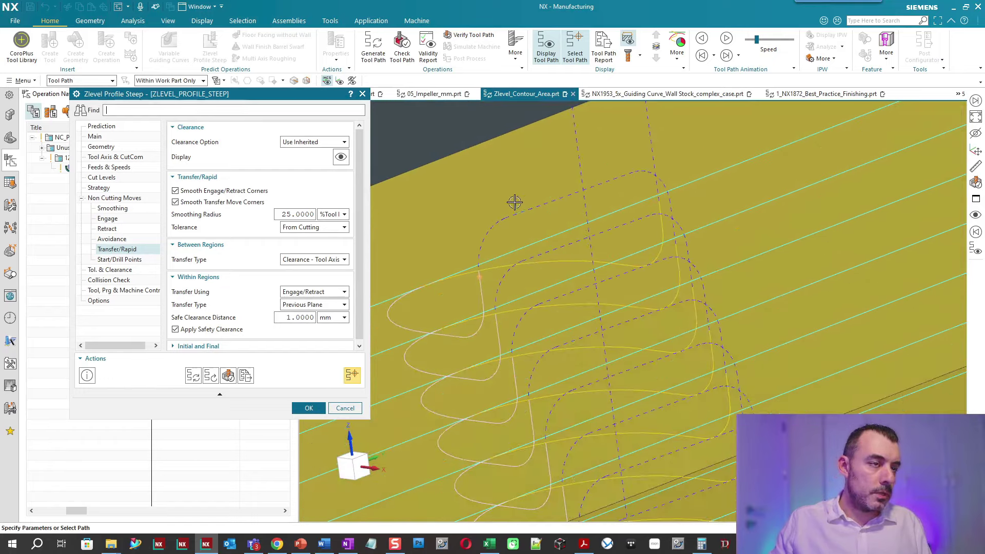
{"action": "scroll", "coordinate": [607, 255], "scroll_direction": "down", "scroll_amount": 1}
{"action": "scroll", "coordinate": [585, 264], "scroll_direction": "down", "scroll_amount": 2}
{"action": "scroll", "coordinate": [556, 255], "scroll_direction": "up", "scroll_amount": 2}
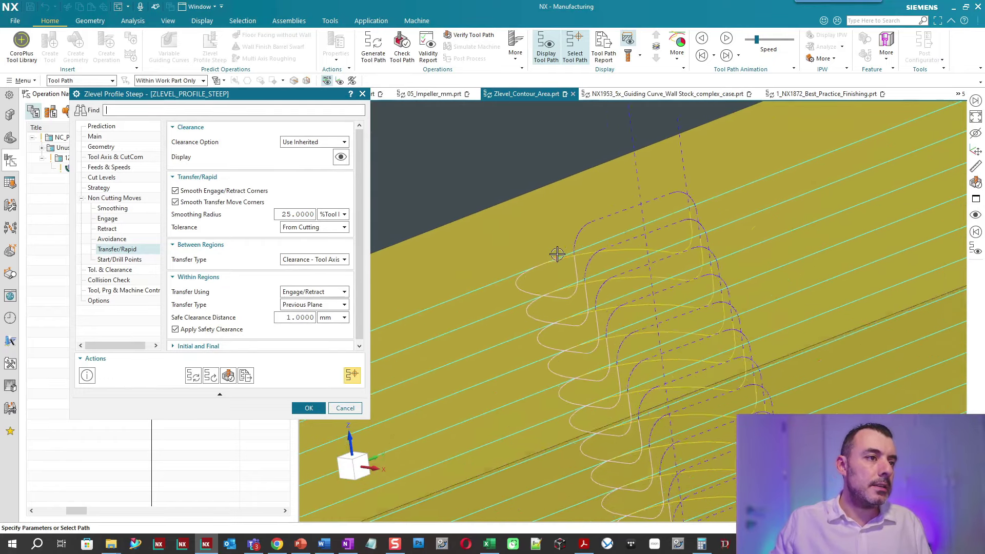
{"action": "scroll", "coordinate": [781, 185], "scroll_direction": "up", "scroll_amount": 1}
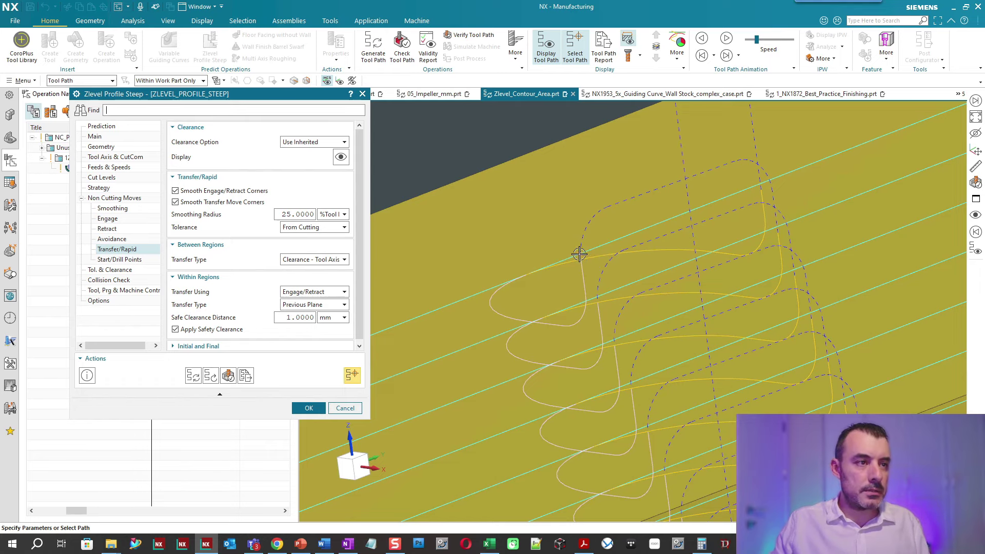
{"action": "scroll", "coordinate": [579, 255], "scroll_direction": "up", "scroll_amount": 2}
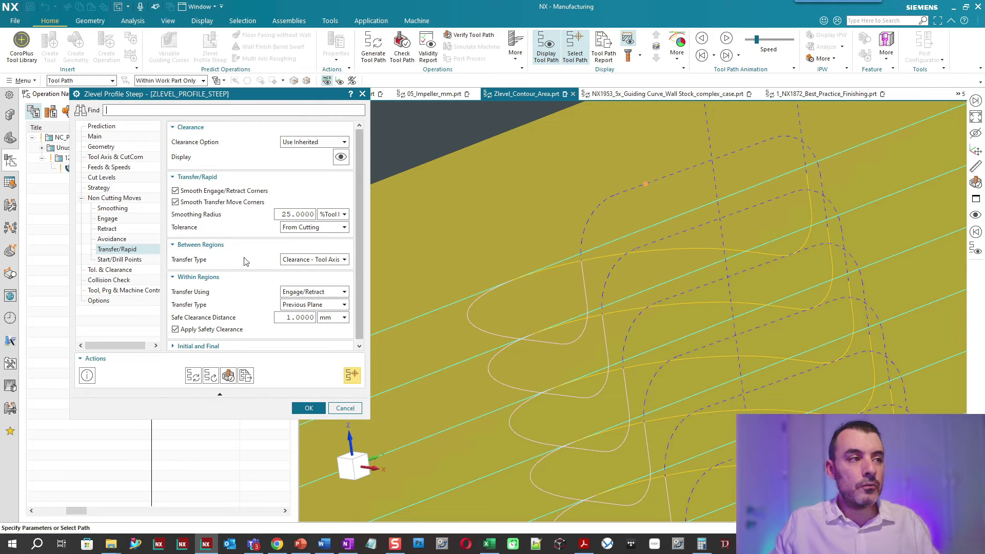
Output rapid moves in G1 feed mode with a 10000 mmpm rapid feed.
{"action": "left_click", "coordinate": [118, 169]}
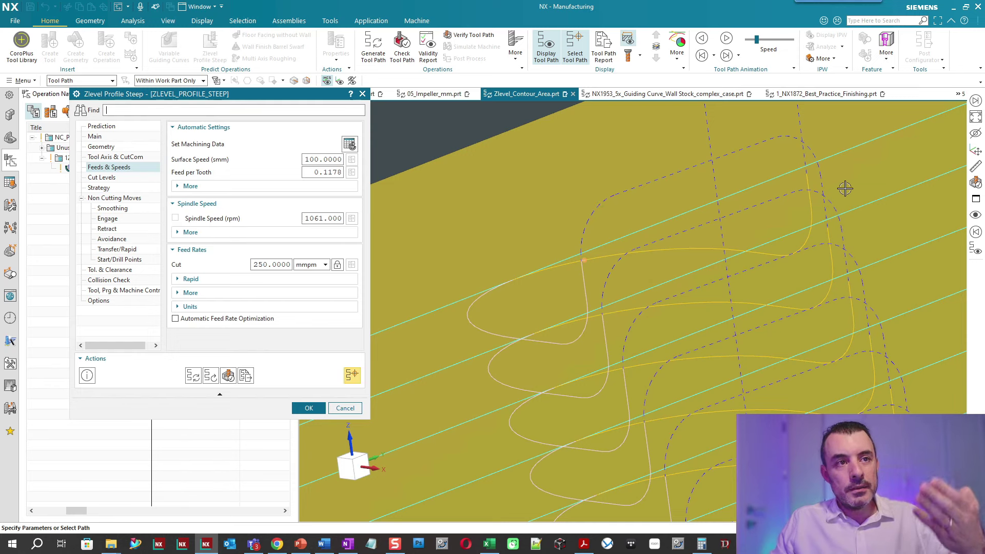
{"action": "left_click", "coordinate": [256, 279]}
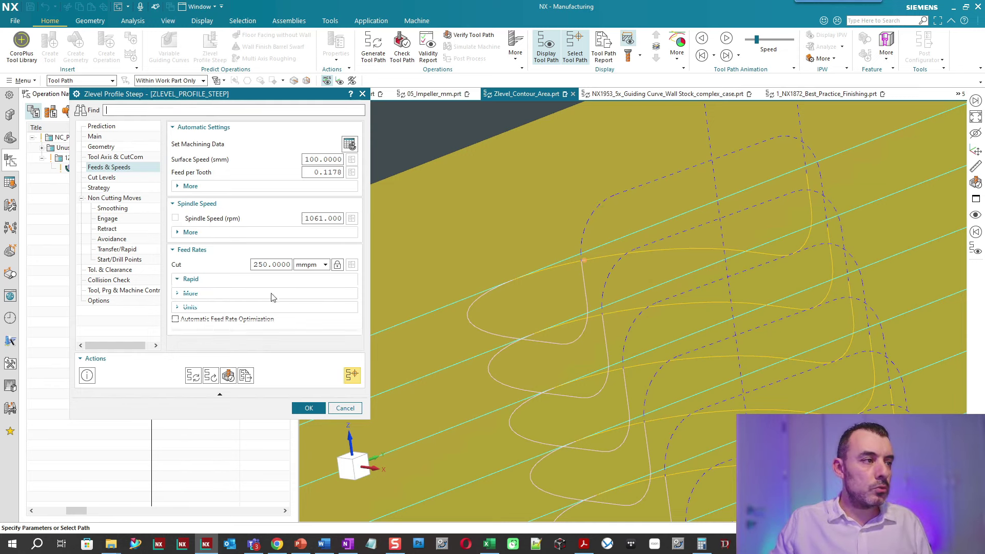
{"action": "left_click", "coordinate": [290, 294]}
{"action": "left_click", "coordinate": [310, 314]}
{"action": "left_click", "coordinate": [286, 308]}
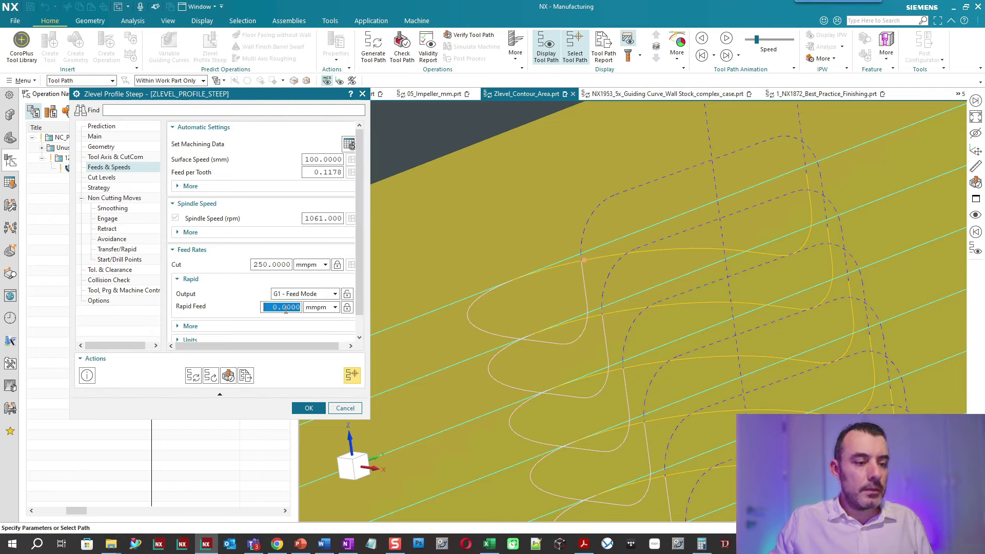
{"action": "type", "text": "10"}
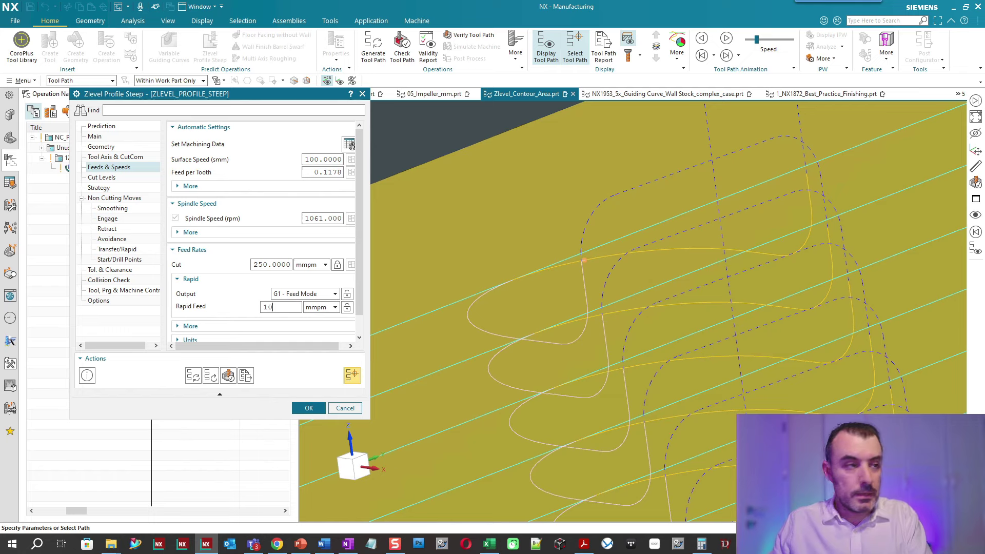
Set the traversal feed under More to 8000 mmpm.
{"action": "scroll", "coordinate": [298, 295], "scroll_direction": "down", "scroll_amount": 1}
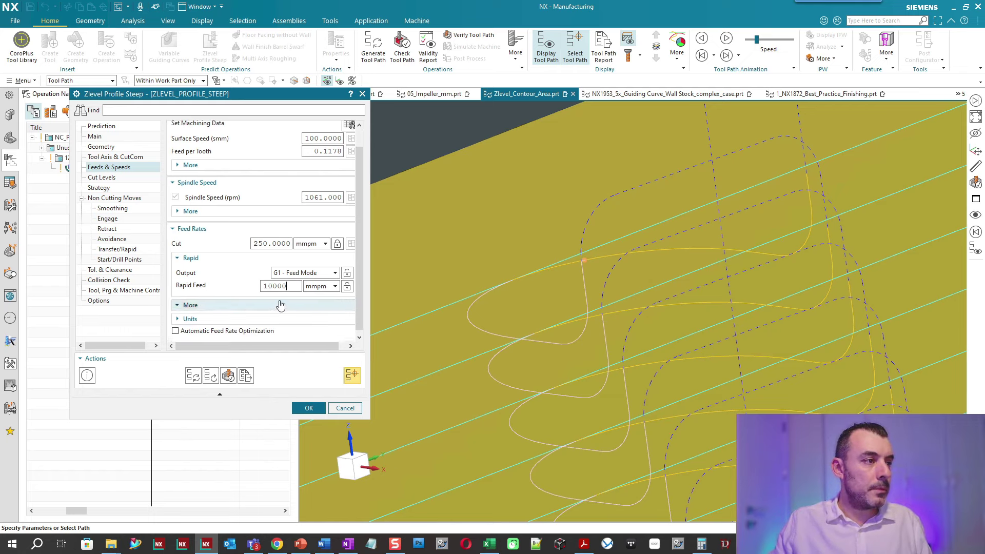
{"action": "left_click", "coordinate": [280, 305]}
{"action": "left_click", "coordinate": [324, 275]}
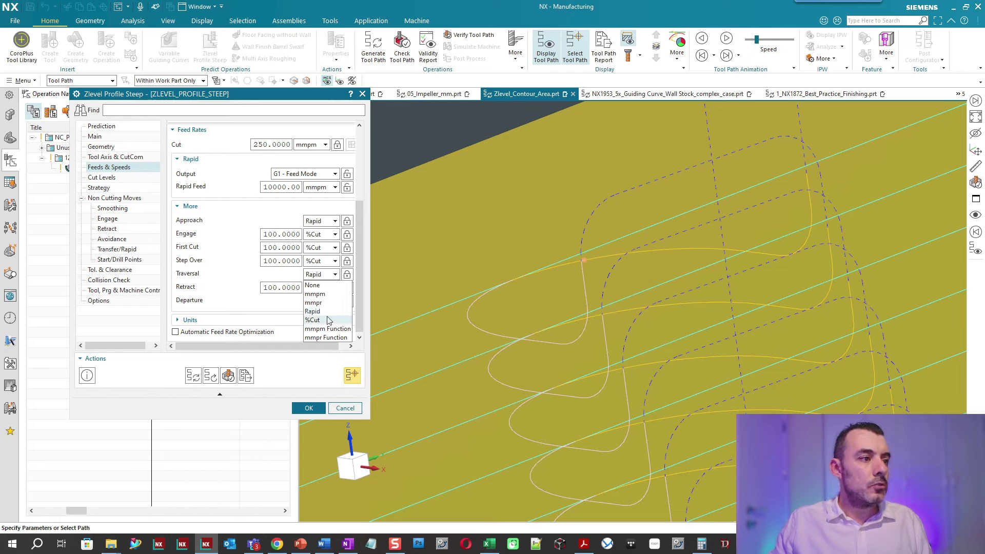
{"action": "left_click", "coordinate": [328, 320]}
{"action": "left_click", "coordinate": [327, 274]}
{"action": "left_click", "coordinate": [327, 294]}
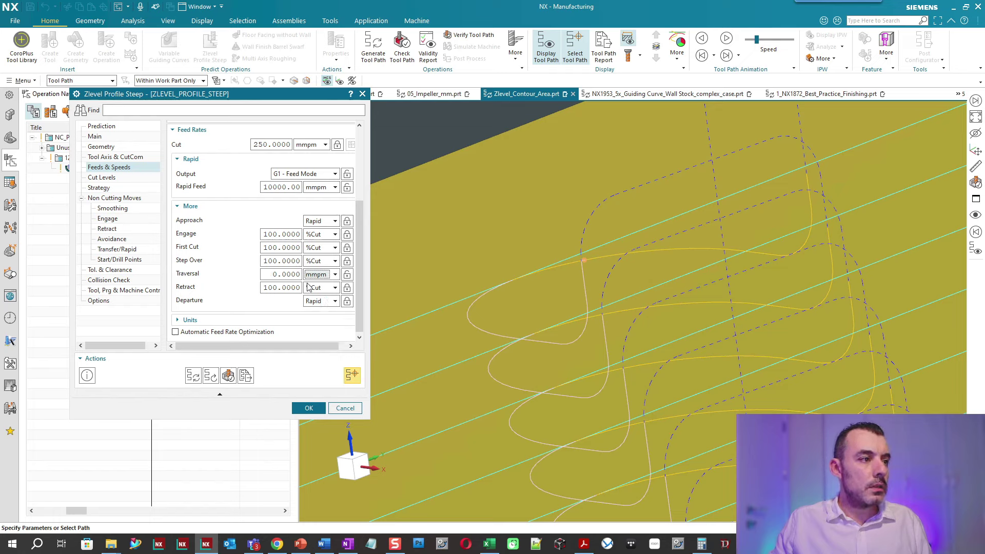
{"action": "double_click", "coordinate": [292, 278]}
{"action": "type", "text": "8000"}
{"action": "key", "text": "Return"}
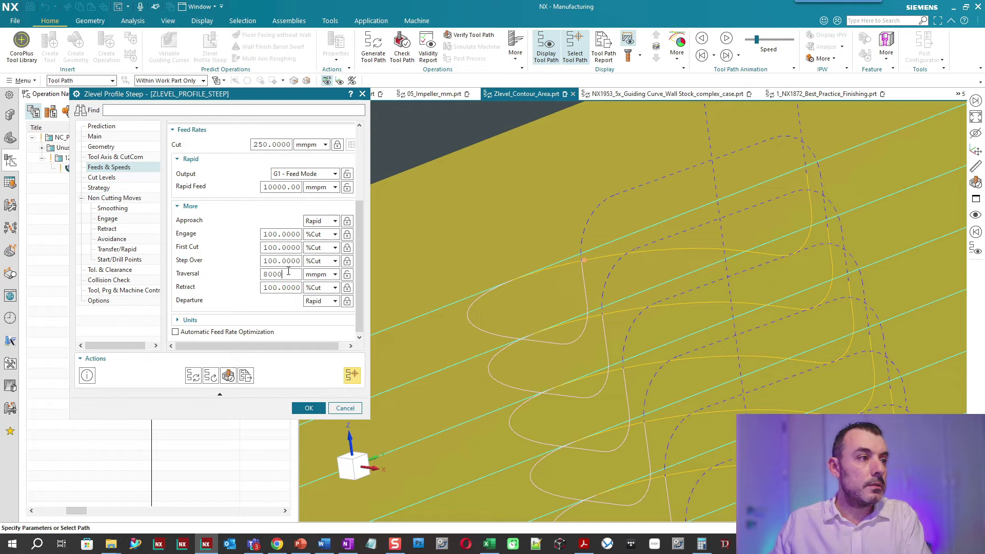
{"action": "scroll", "coordinate": [578, 292], "scroll_direction": "down", "scroll_amount": 3}
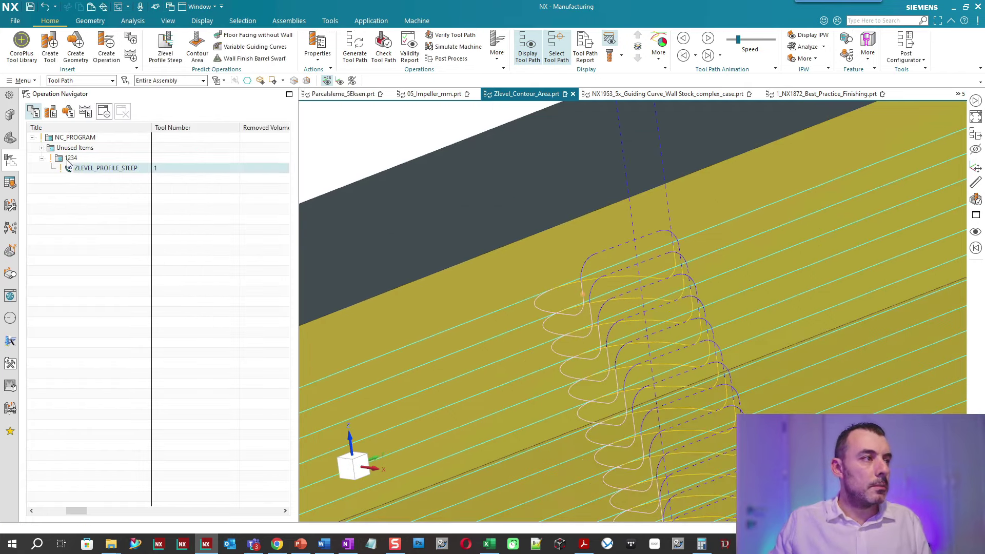
Display the tool at a point on the Zlevel toolpath, then edit ZLEVEL_PROFILE_STEEP again.
{"action": "scroll", "coordinate": [657, 261], "scroll_direction": "up", "scroll_amount": 2}
{"action": "scroll", "coordinate": [607, 243], "scroll_direction": "up", "scroll_amount": 2}
{"action": "left_click", "coordinate": [607, 243]}
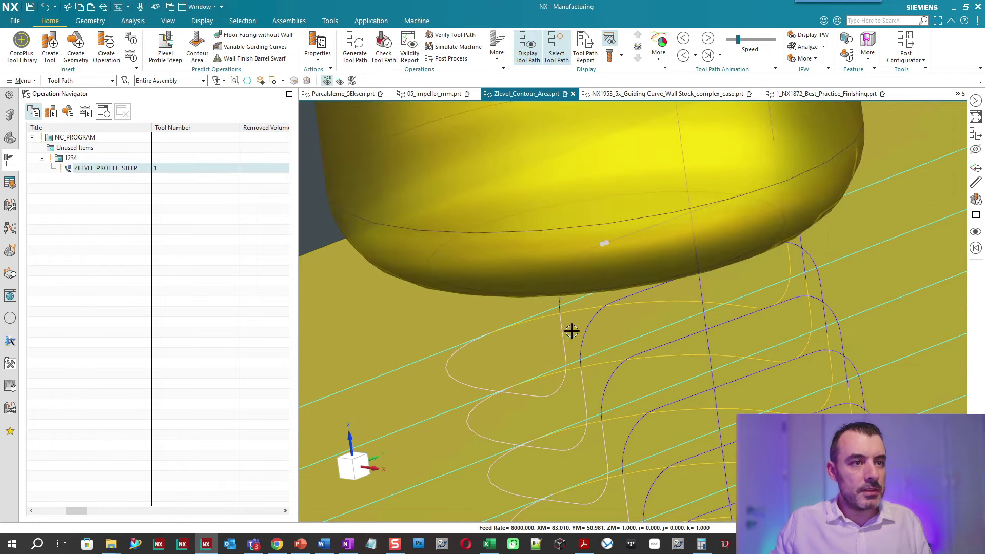
{"action": "scroll", "coordinate": [542, 345], "scroll_direction": "down", "scroll_amount": 3}
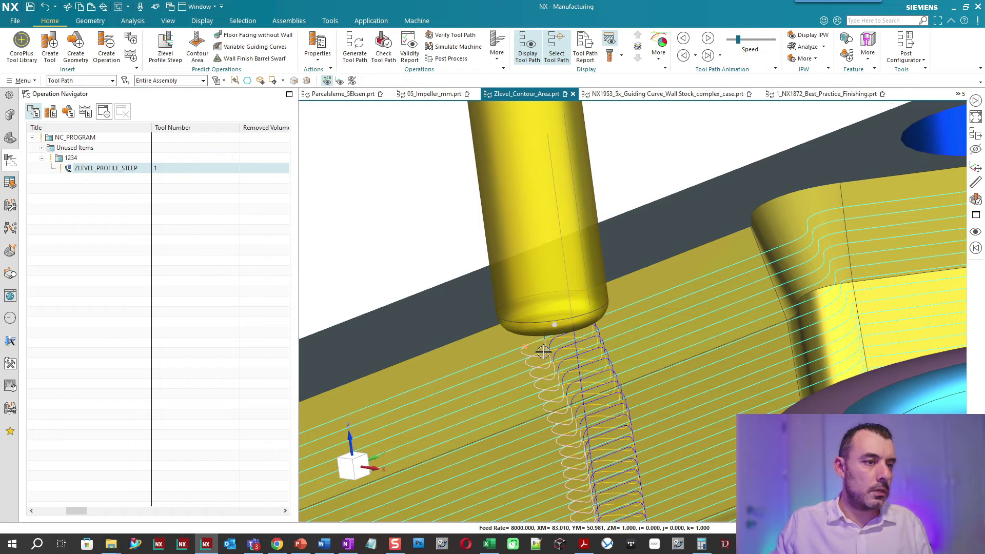
{"action": "scroll", "coordinate": [543, 352], "scroll_direction": "up", "scroll_amount": 3}
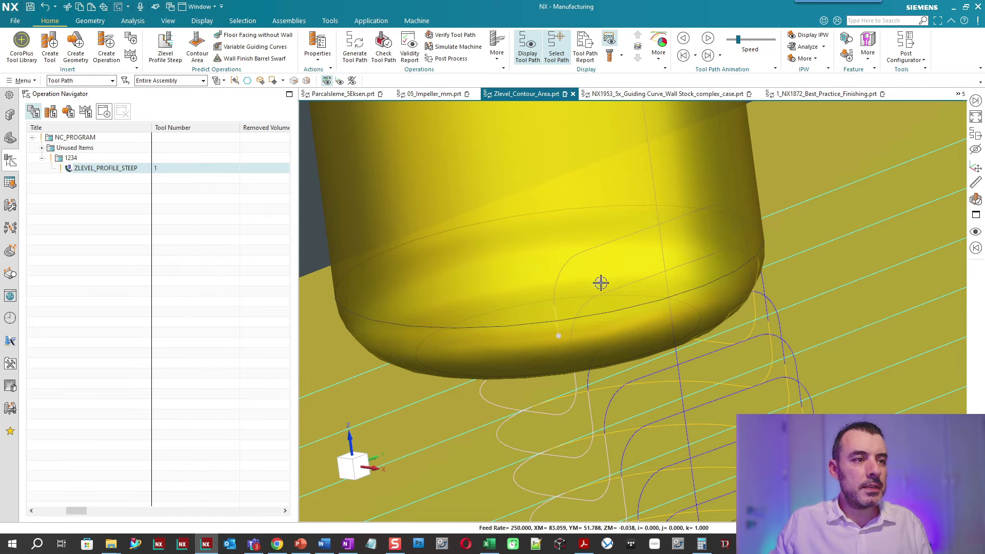
{"action": "scroll", "coordinate": [577, 294], "scroll_direction": "down", "scroll_amount": 5}
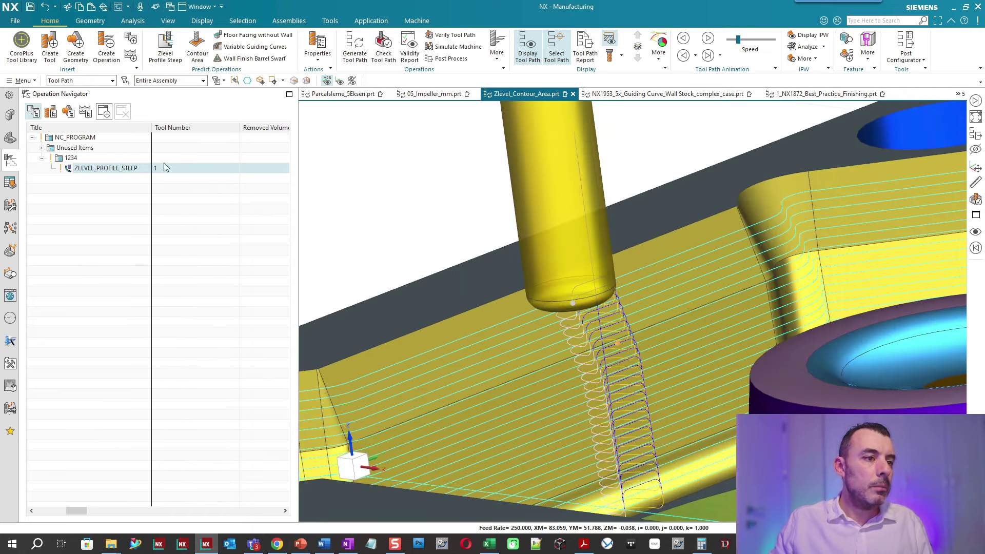
{"action": "right_click", "coordinate": [123, 171]}
{"action": "left_click", "coordinate": [183, 193]}
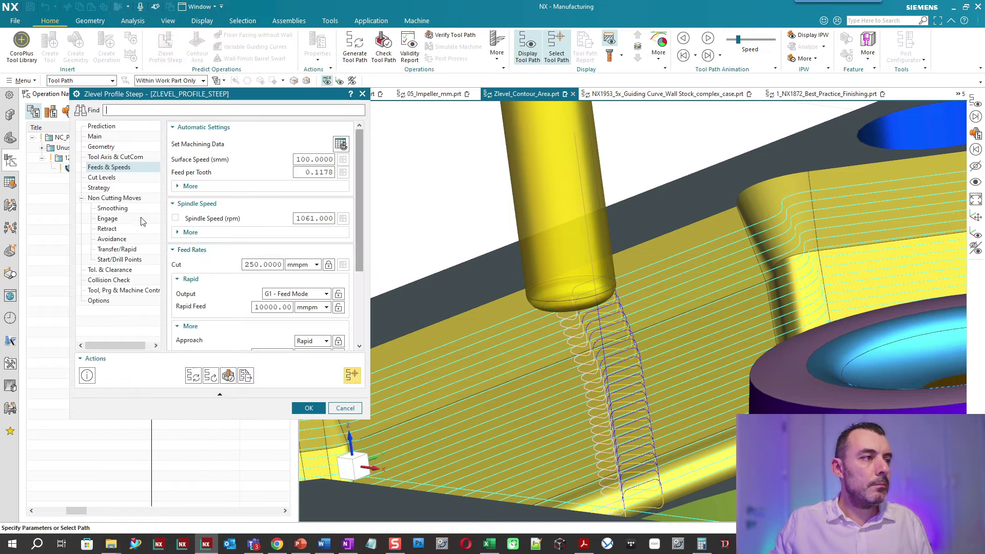
Turn on Override With Smooth Connections at smooth height 25 and regenerate the toolpath.
{"action": "left_click", "coordinate": [114, 208]}
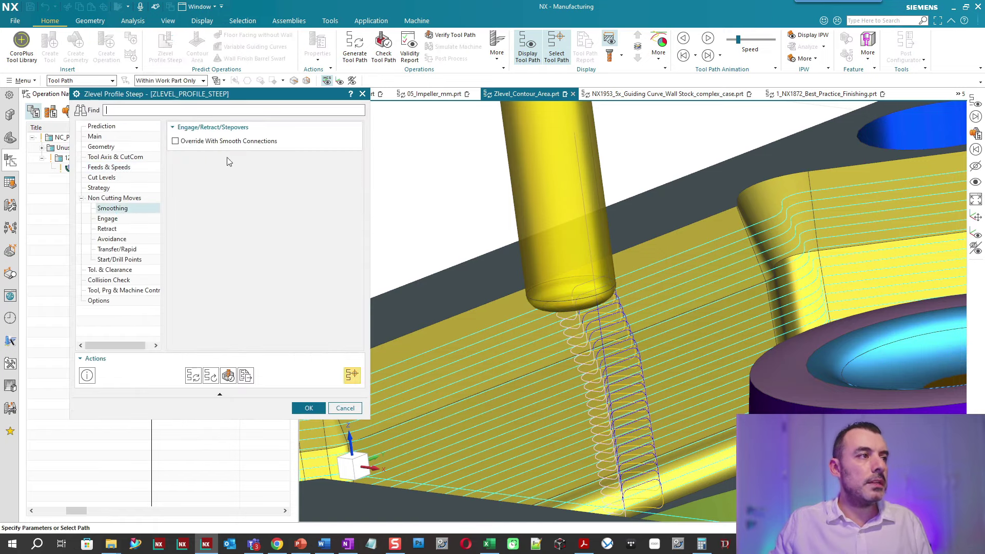
{"action": "left_click", "coordinate": [274, 145]}
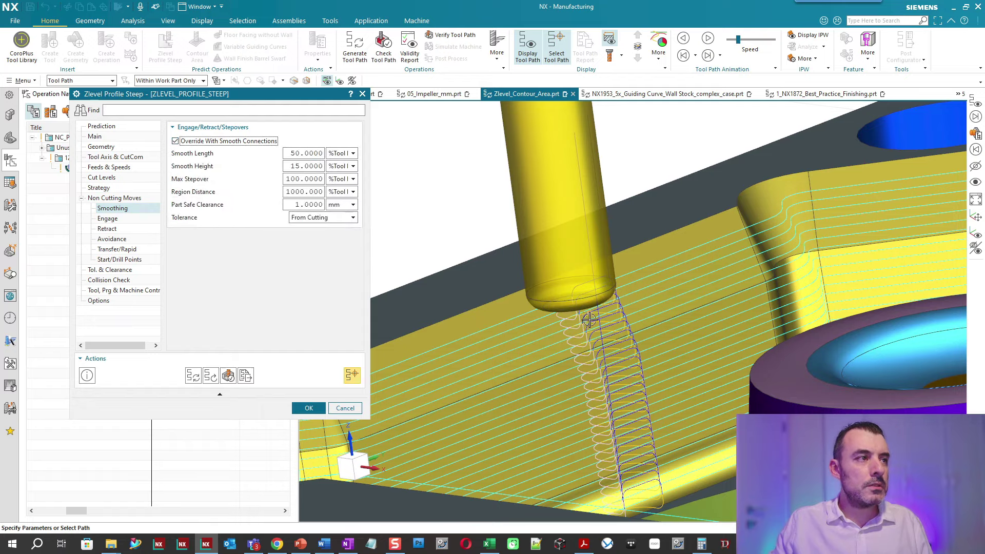
{"action": "mouse_move", "coordinate": [512, 318]}
{"action": "middle_mouse_down"}
{"action": "mouse_move", "coordinate": [526, 319]}
{"action": "mouse_move", "coordinate": [521, 283]}
{"action": "middle_mouse_up"}
{"action": "type", "text": "25"}
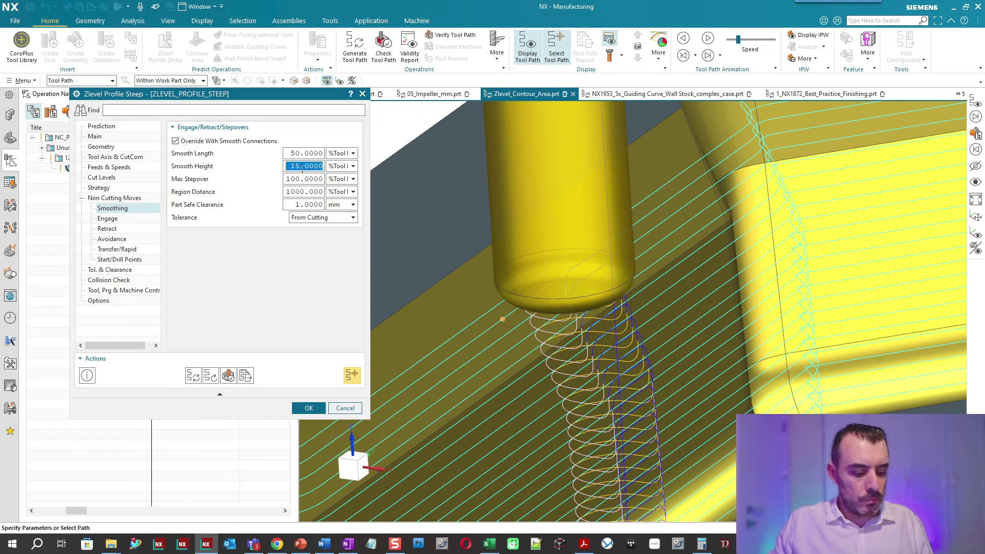
{"action": "left_click", "coordinate": [194, 377]}
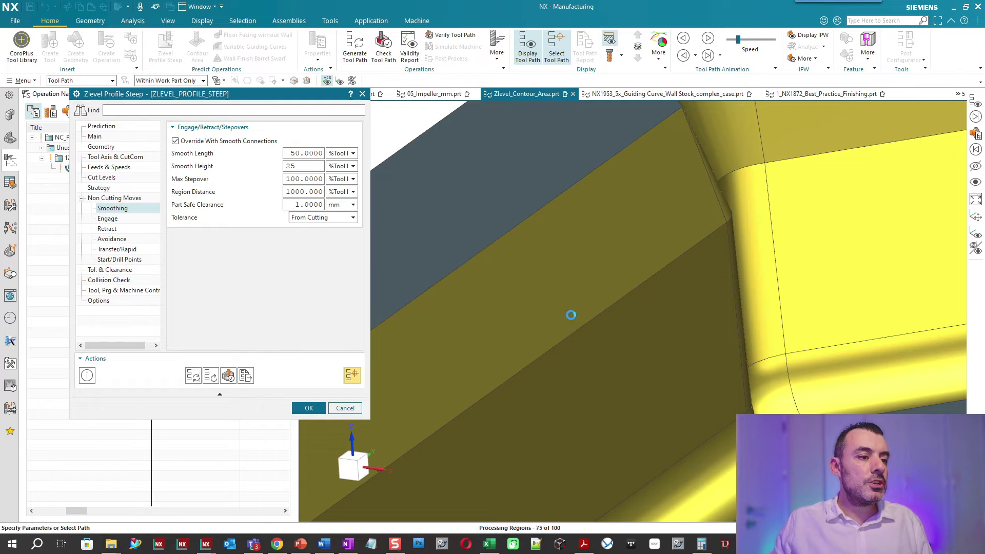
{"action": "middle_click", "coordinate": [287, 172]}
Reopen the operation and inspect the smoothed path with the tool shown on it.
{"action": "double_click", "coordinate": [530, 284]}
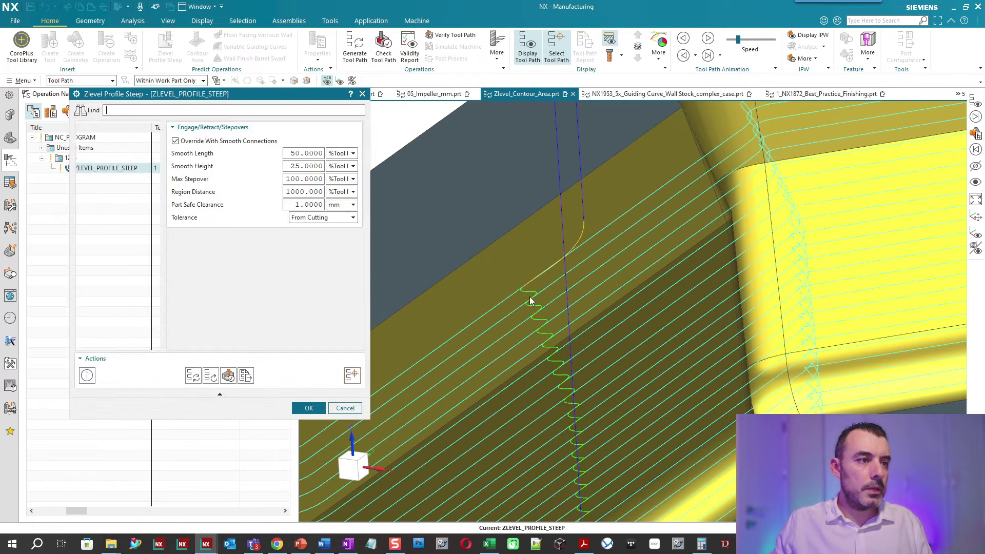
{"action": "scroll", "coordinate": [529, 296], "scroll_direction": "up", "scroll_amount": 4}
{"action": "mouse_move", "coordinate": [530, 297]}
{"action": "middle_mouse_down"}
{"action": "mouse_move", "coordinate": [559, 284]}
{"action": "mouse_move", "coordinate": [556, 253]}
{"action": "middle_mouse_up"}
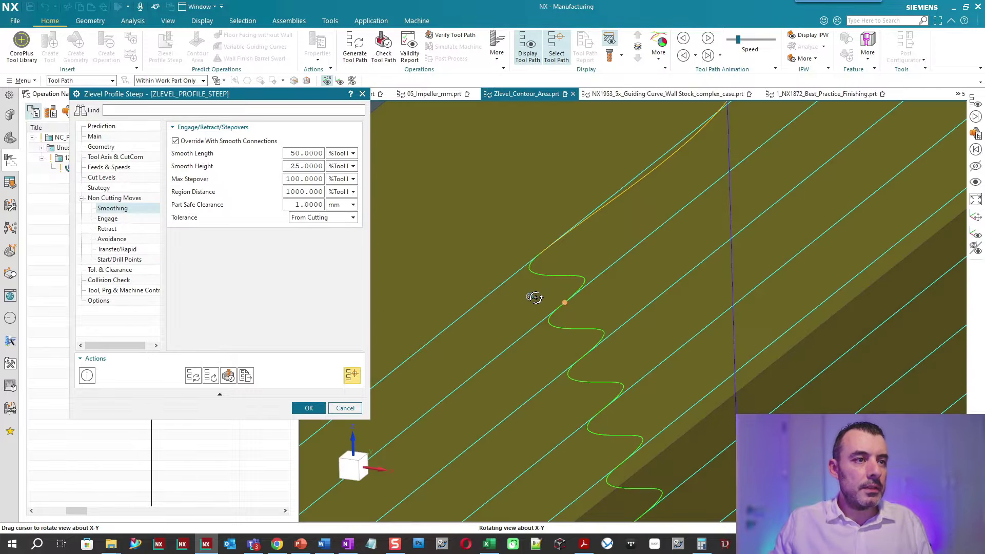
{"action": "left_click", "coordinate": [535, 271]}
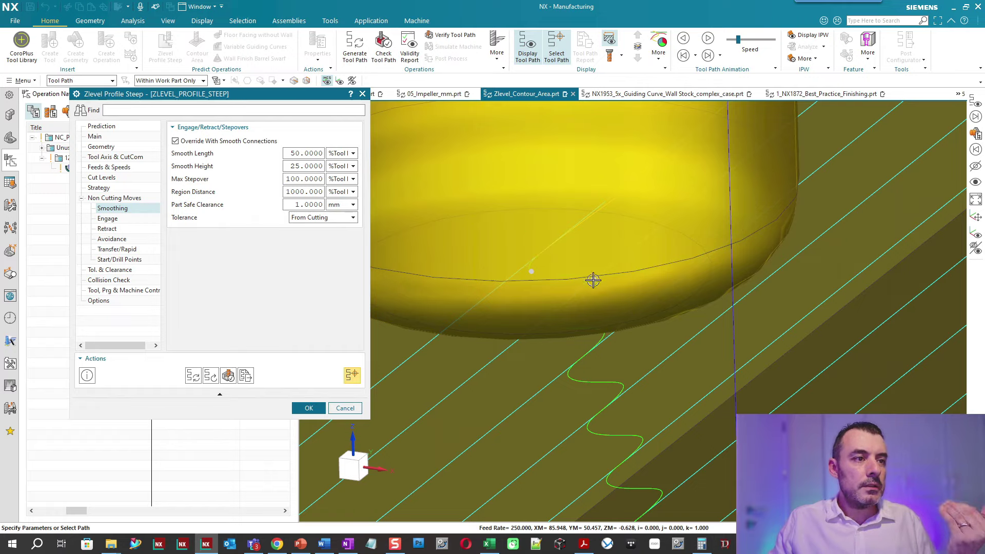
{"action": "scroll", "coordinate": [546, 318], "scroll_direction": "down", "scroll_amount": 3}
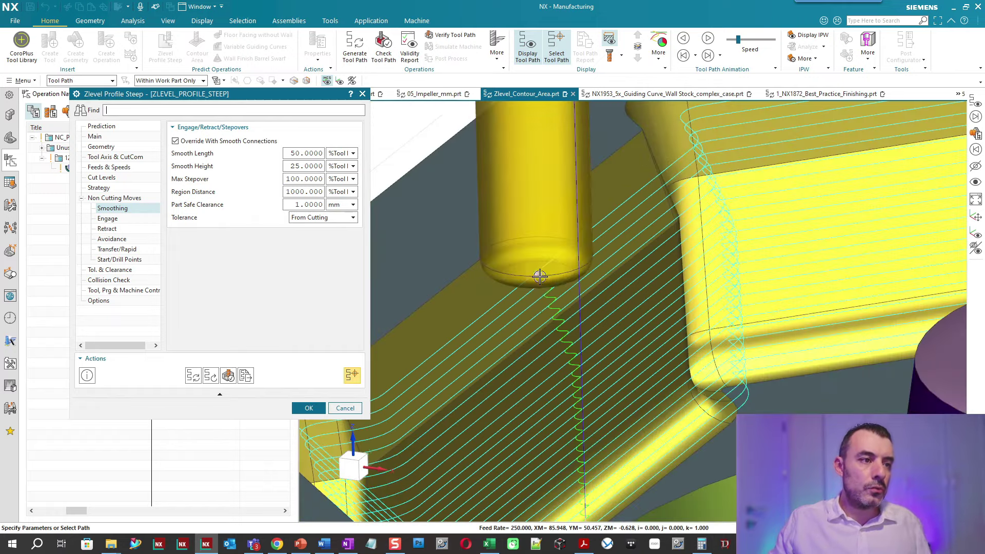
{"action": "scroll", "coordinate": [557, 323], "scroll_direction": "up", "scroll_amount": 2}
{"action": "scroll", "coordinate": [642, 374], "scroll_direction": "down", "scroll_amount": 2}
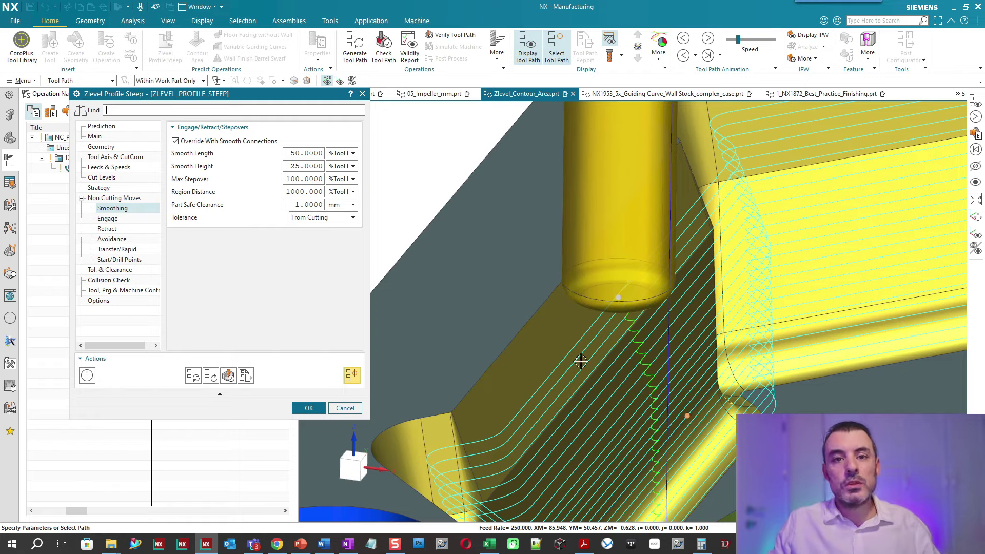
{"action": "scroll", "coordinate": [586, 282], "scroll_direction": "up", "scroll_amount": 3}
{"action": "middle_click_drag", "start_coordinate": [600, 338], "coordinate": [546, 369]}
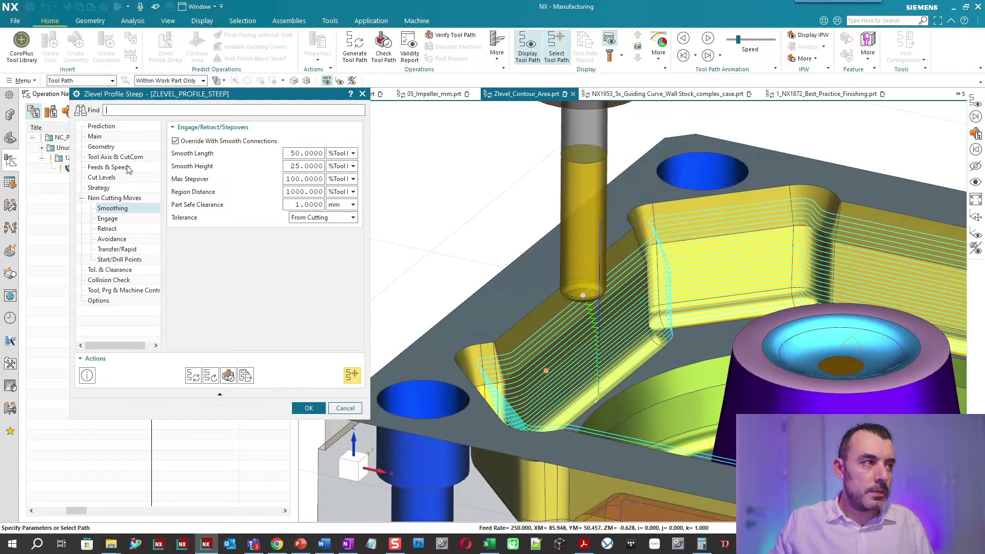
{"action": "left_click", "coordinate": [118, 178]}
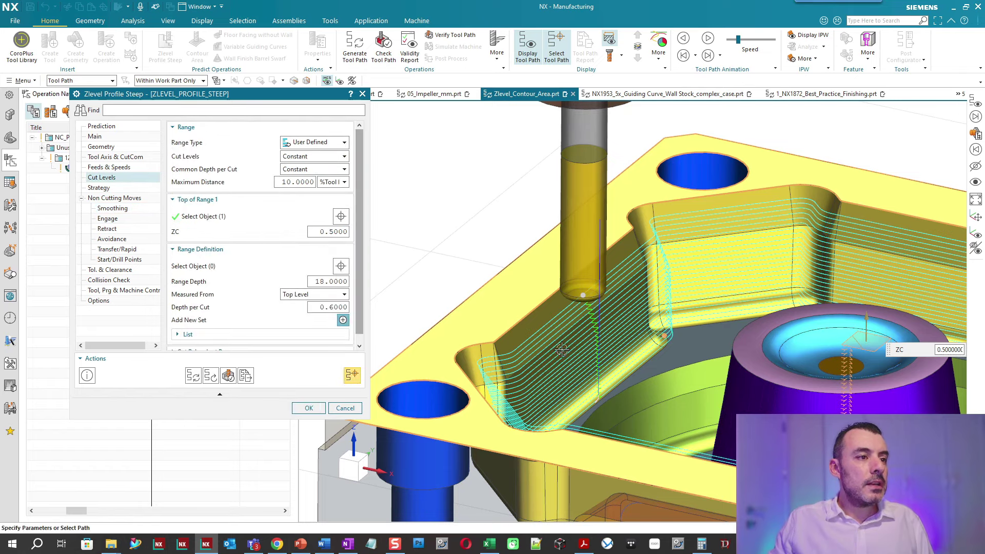
Open the cut area definition on the Geometry page and remove the existing cut area set.
{"action": "left_click", "coordinate": [101, 147]}
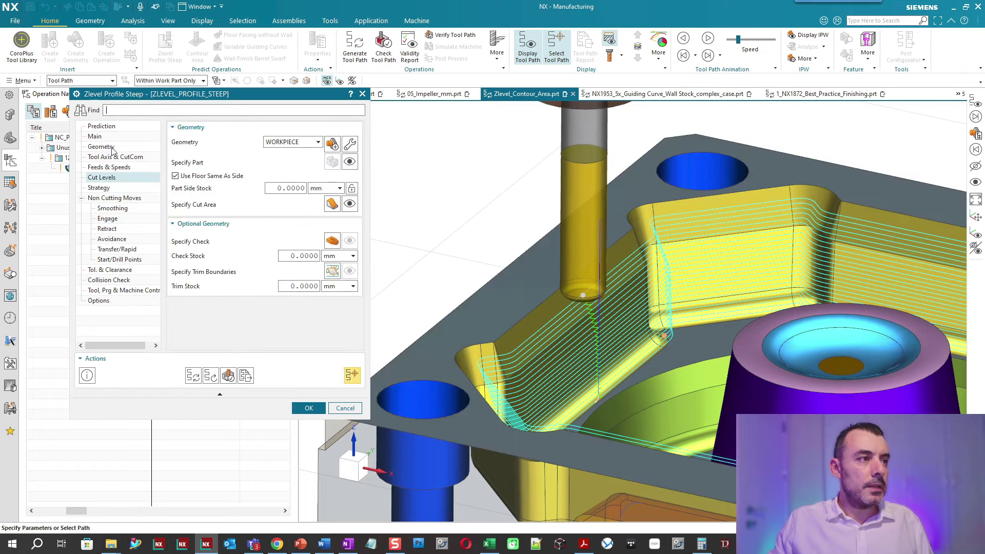
{"action": "left_click", "coordinate": [309, 408]}
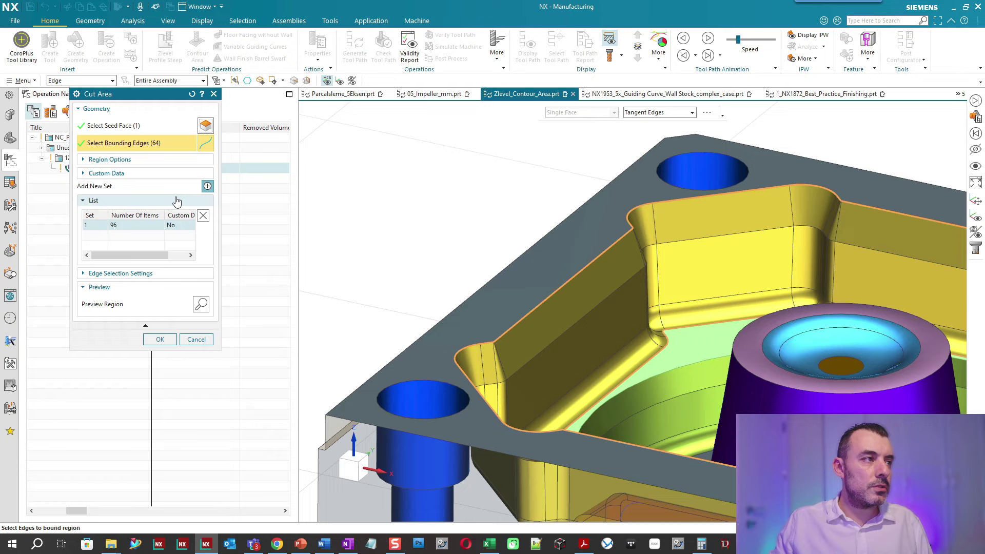
{"action": "left_click", "coordinate": [120, 160]}
{"action": "left_click", "coordinate": [169, 127]}
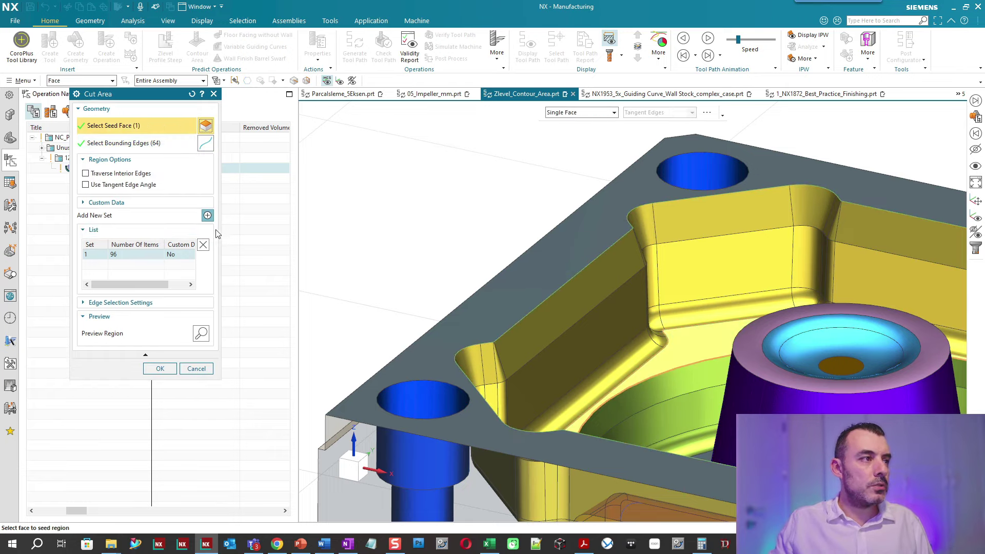
{"action": "left_click", "coordinate": [203, 244]}
{"action": "left_click", "coordinate": [177, 123]}
Select the 97 pocket wall faces using the tangent-faces rule and confirm the cut area.
{"action": "left_click", "coordinate": [176, 135]}
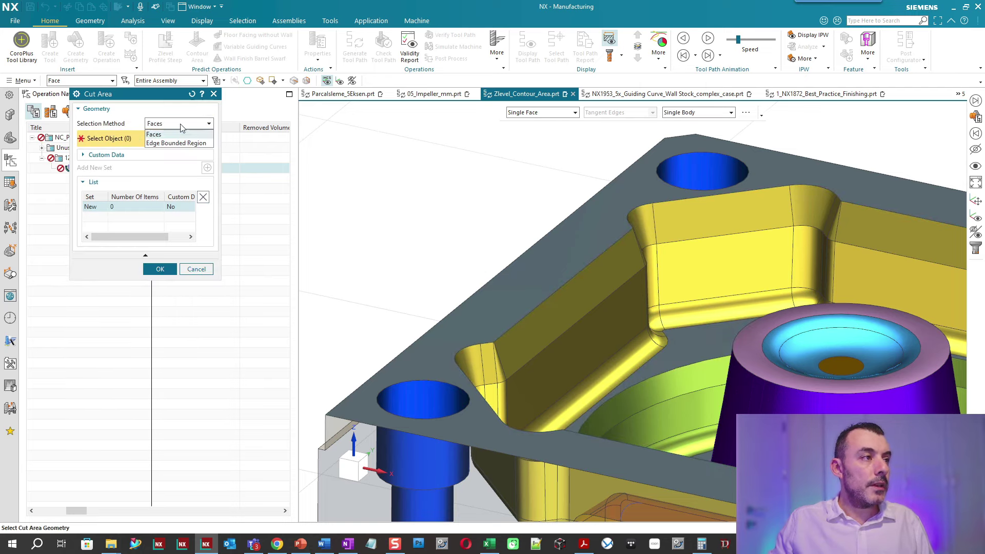
{"action": "left_click", "coordinate": [173, 135]}
{"action": "left_click", "coordinate": [574, 112]}
{"action": "left_click", "coordinate": [531, 142]}
{"action": "left_click", "coordinate": [620, 297]}
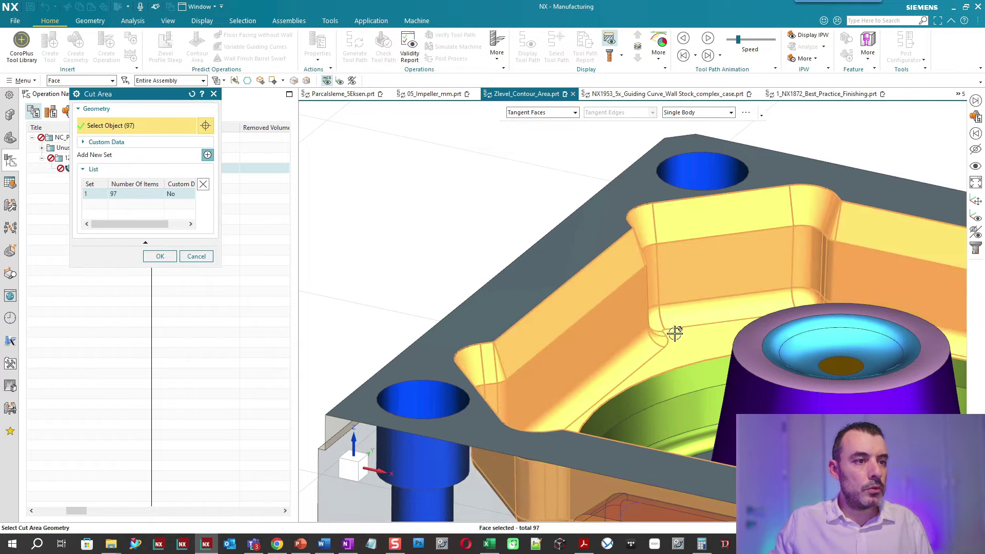
{"action": "middle_click_drag", "start_coordinate": [676, 332], "coordinate": [667, 333]}
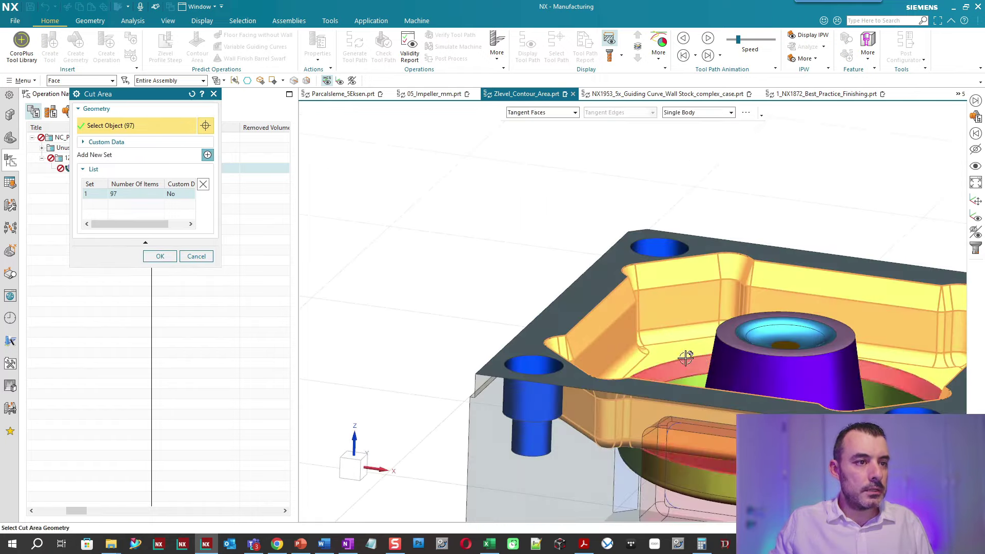
{"action": "left_click", "coordinate": [156, 256]}
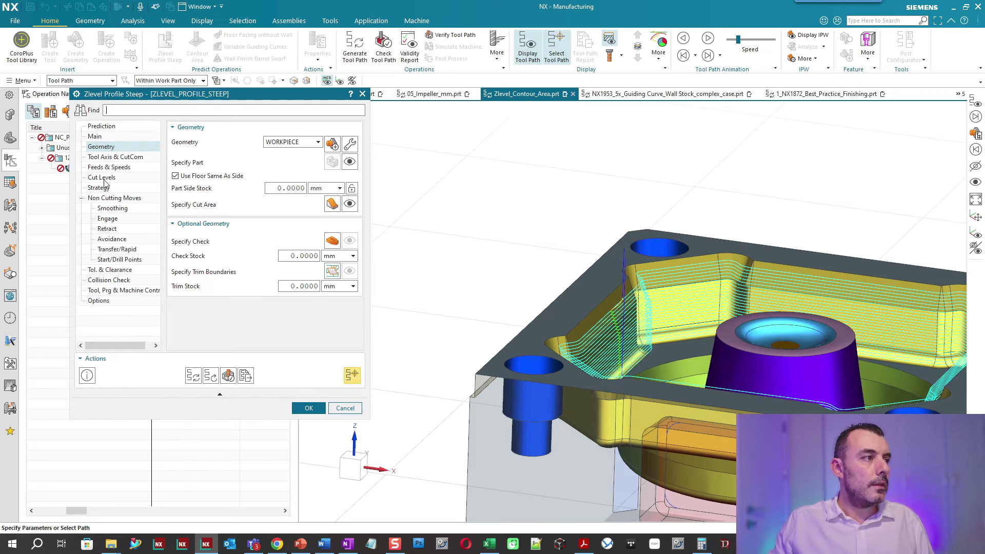
Turn on Cut Between Levels with a 50% tool-flat stepover and regenerate the toolpath.
{"action": "left_click", "coordinate": [110, 188]}
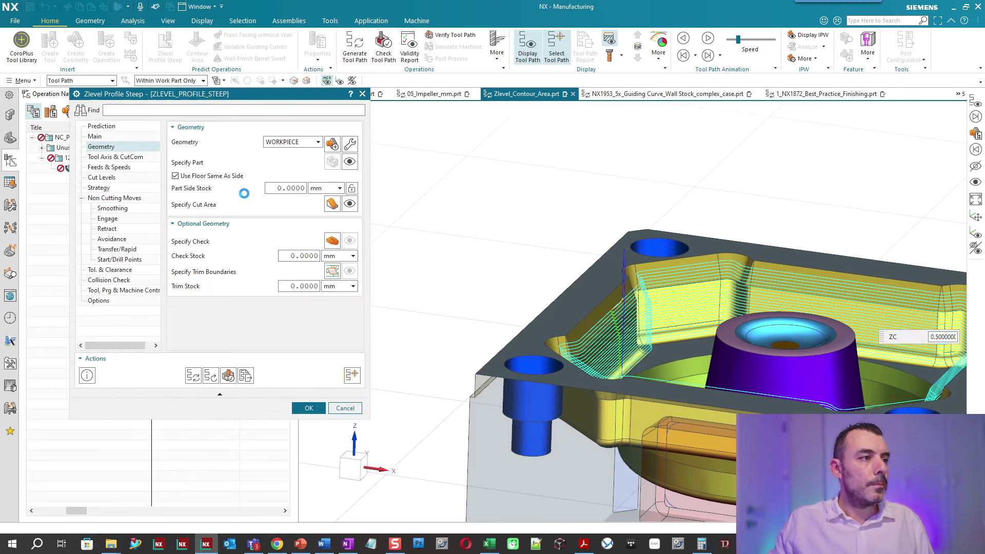
{"action": "left_click", "coordinate": [203, 265]}
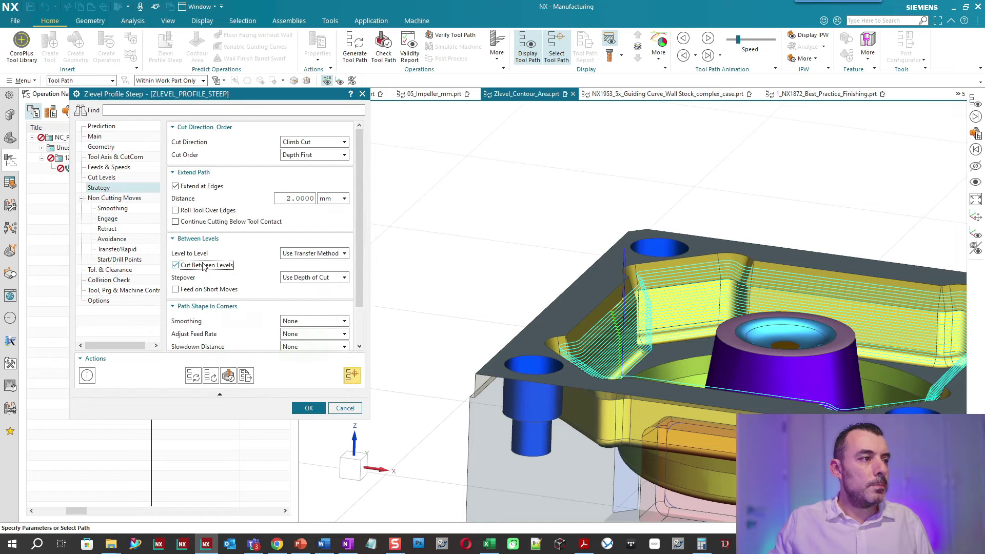
{"action": "left_click", "coordinate": [317, 278]}
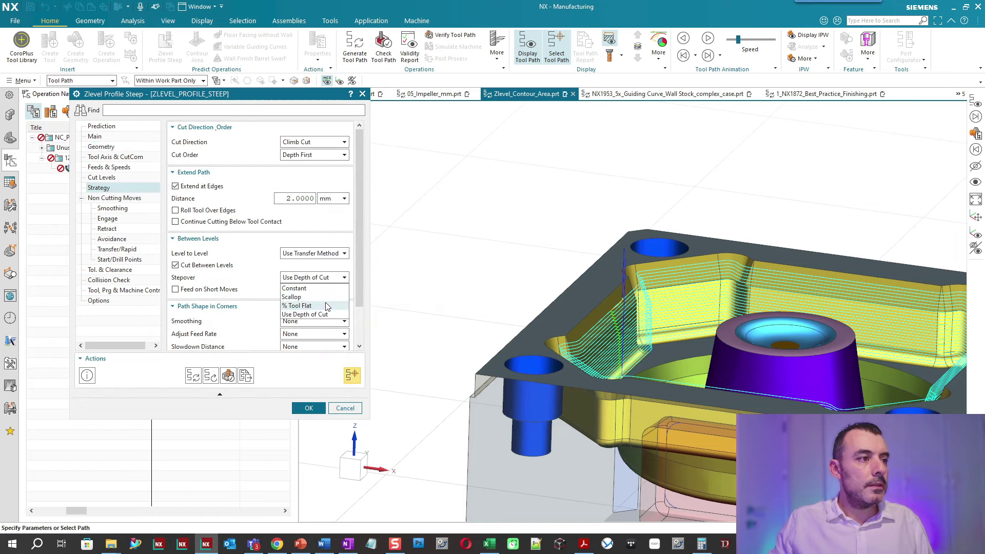
{"action": "left_click", "coordinate": [321, 306]}
{"action": "left_click", "coordinate": [327, 291]}
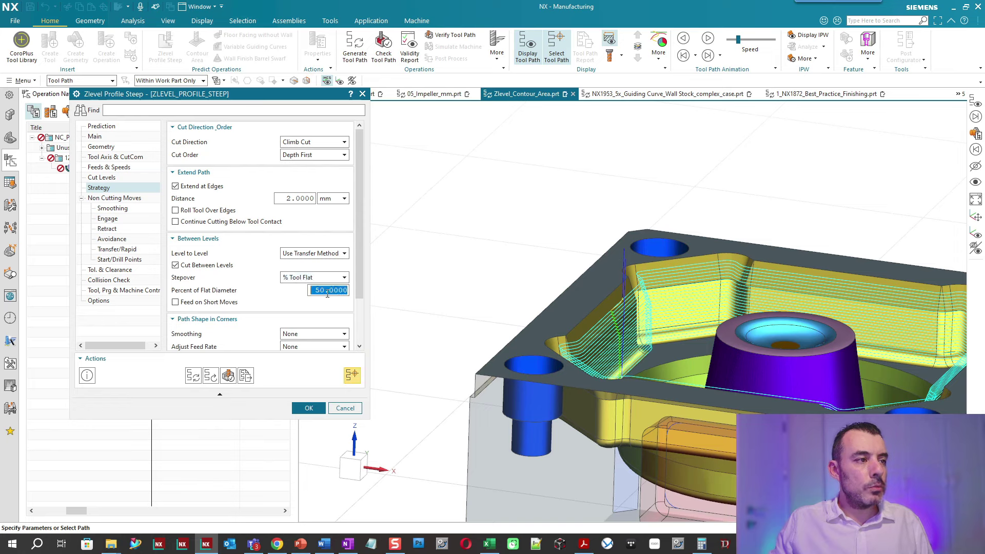
{"action": "left_click", "coordinate": [193, 377]}
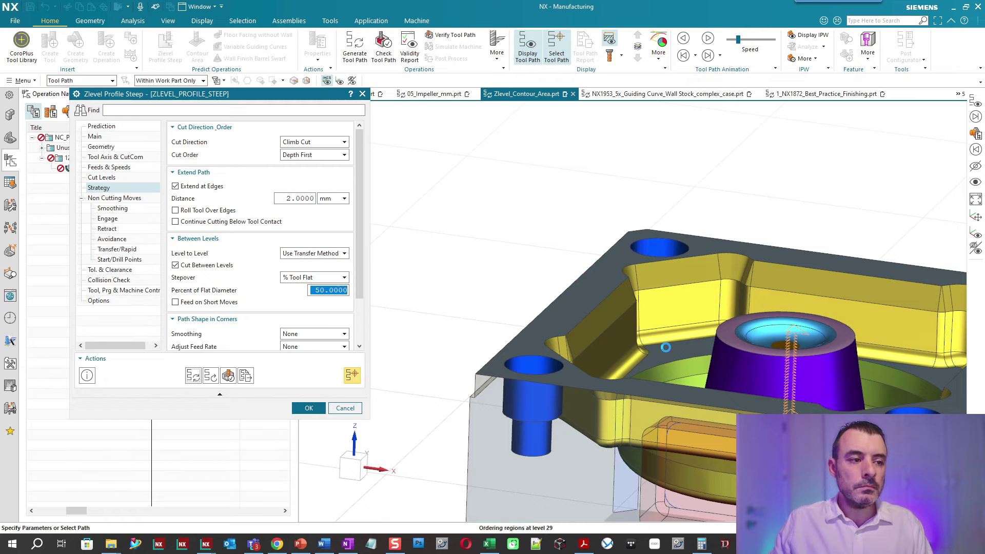
{"action": "middle_click", "coordinate": [665, 347]}
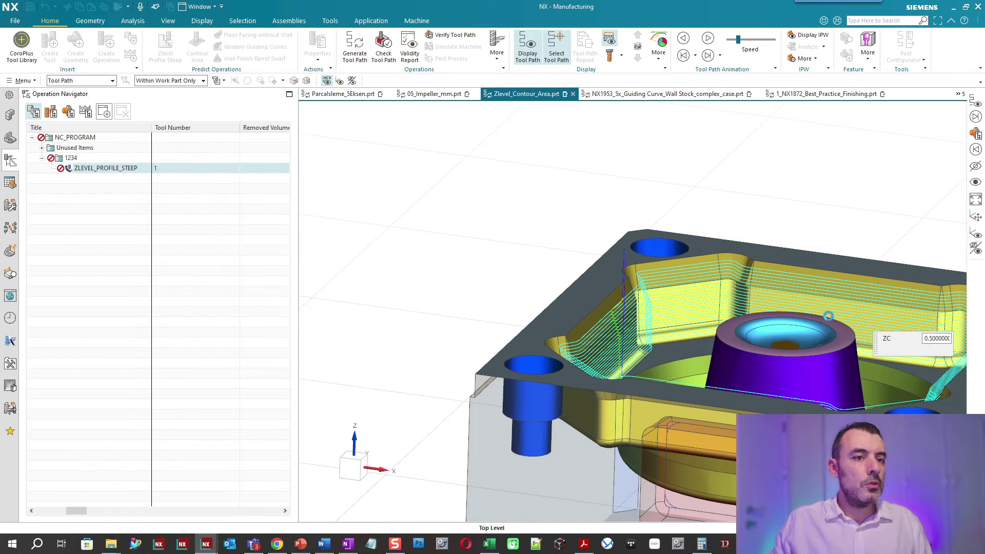
Review the Geometry and Main pages' steep containment, then regenerate the toolpath again.
{"action": "double_click", "coordinate": [105, 168]}
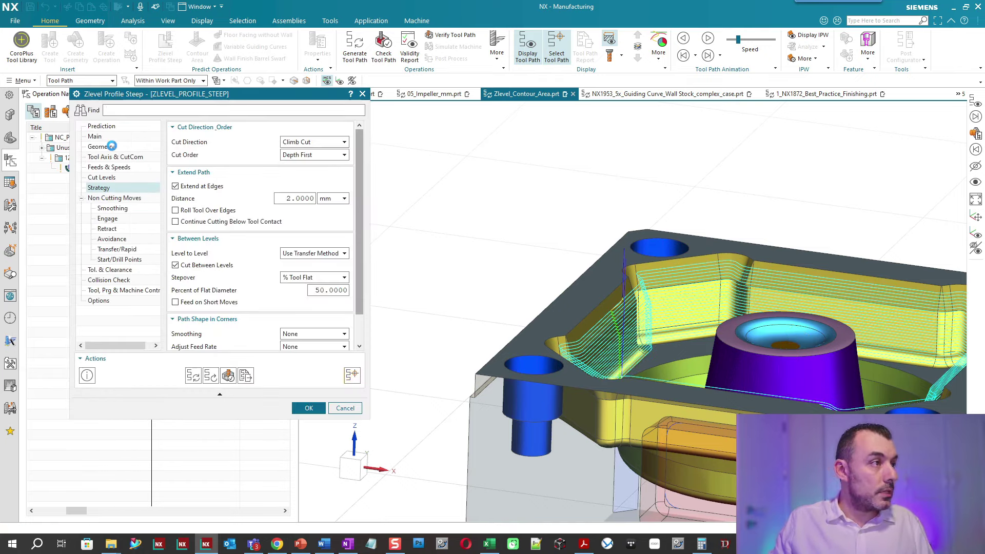
{"action": "left_click", "coordinate": [105, 146]}
{"action": "left_click", "coordinate": [111, 137]}
{"action": "left_click", "coordinate": [323, 178]}
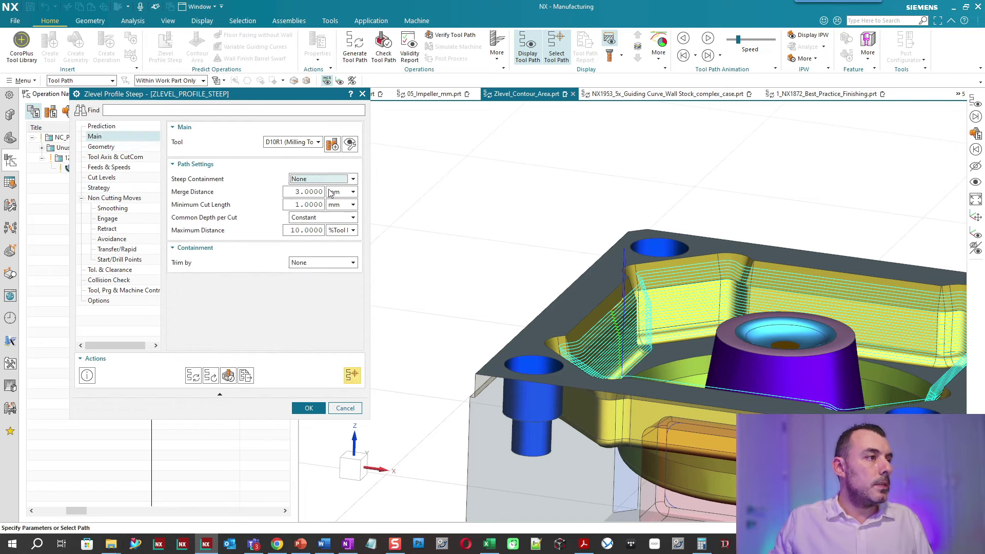
{"action": "left_click", "coordinate": [193, 376]}
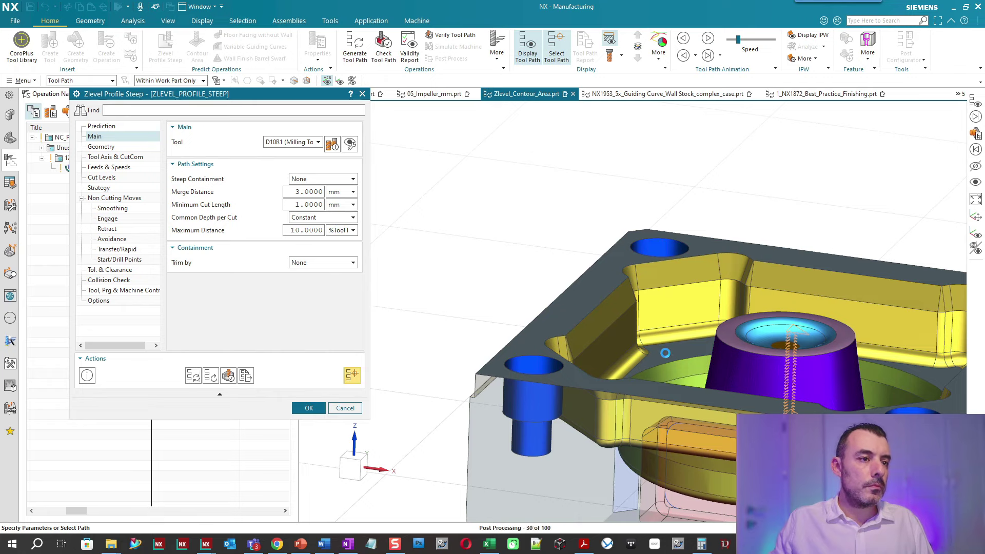
{"action": "middle_click", "coordinate": [661, 353]}
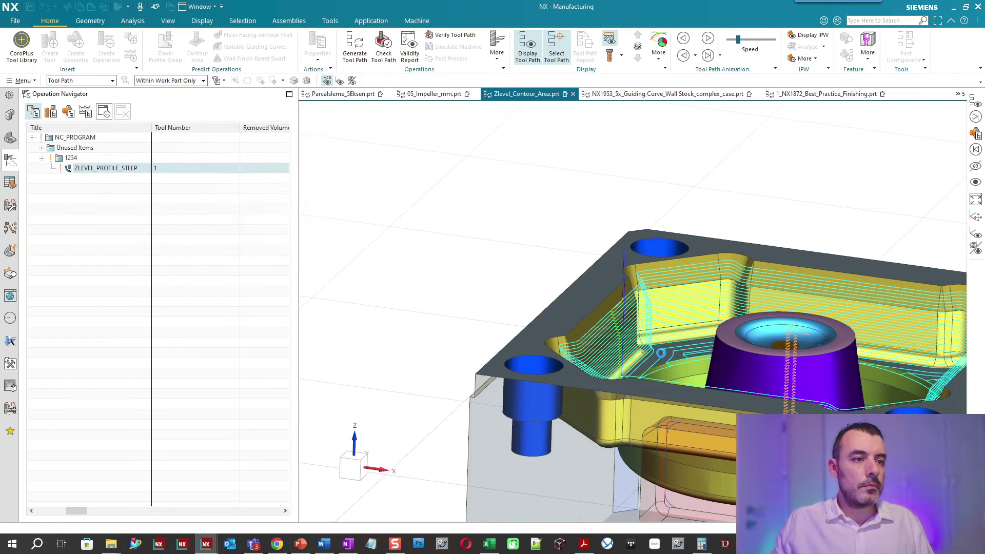
{"action": "double_click", "coordinate": [693, 344]}
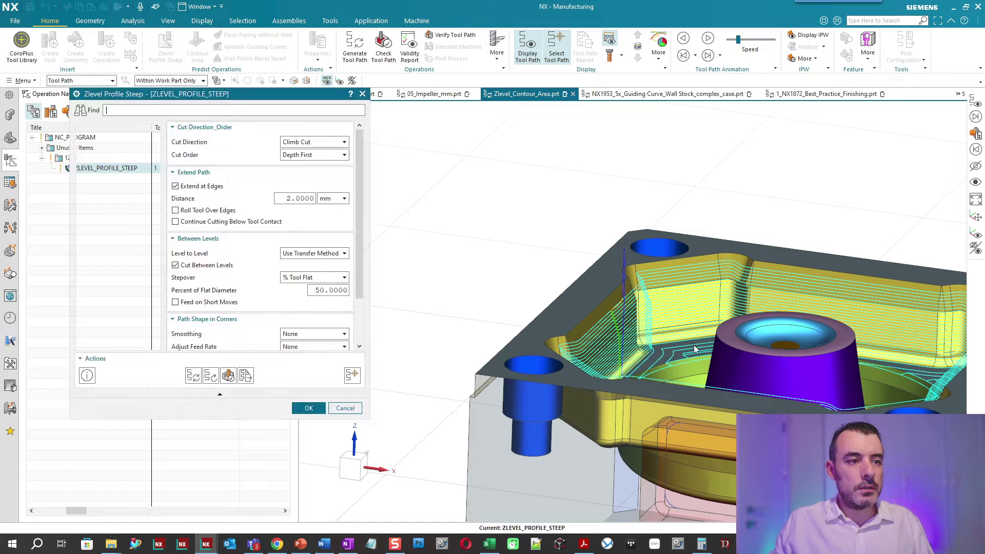
Search the operation parameters for CORNER to reach the Path Shape in Corners settings.
{"action": "middle_click_drag", "start_coordinate": [693, 344], "coordinate": [690, 361]}
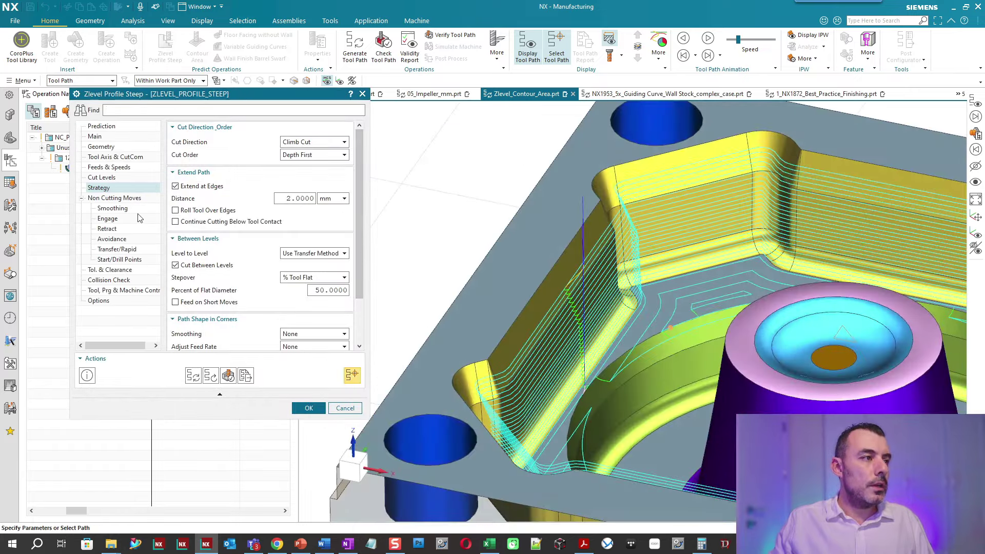
{"action": "left_click", "coordinate": [148, 111]}
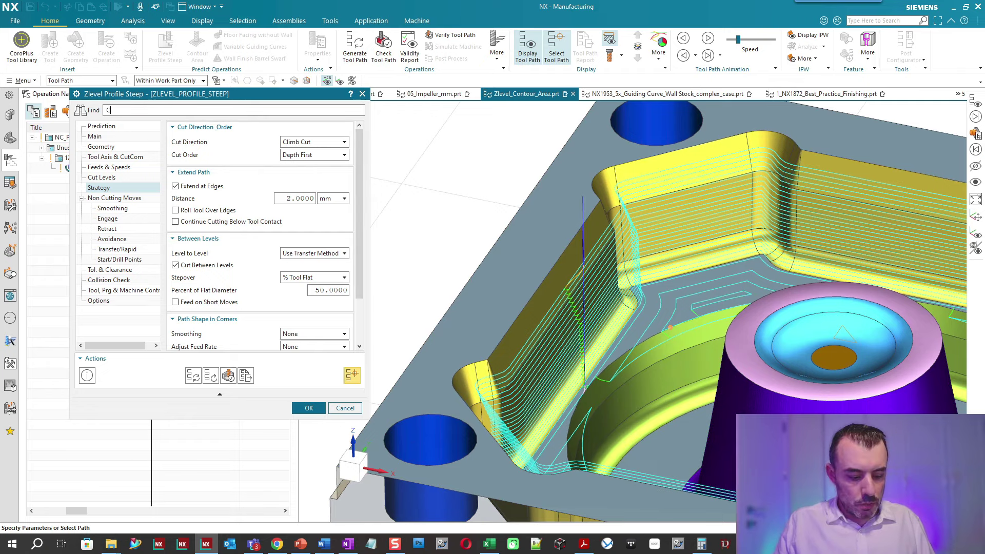
{"action": "type", "text": "CORNER"}
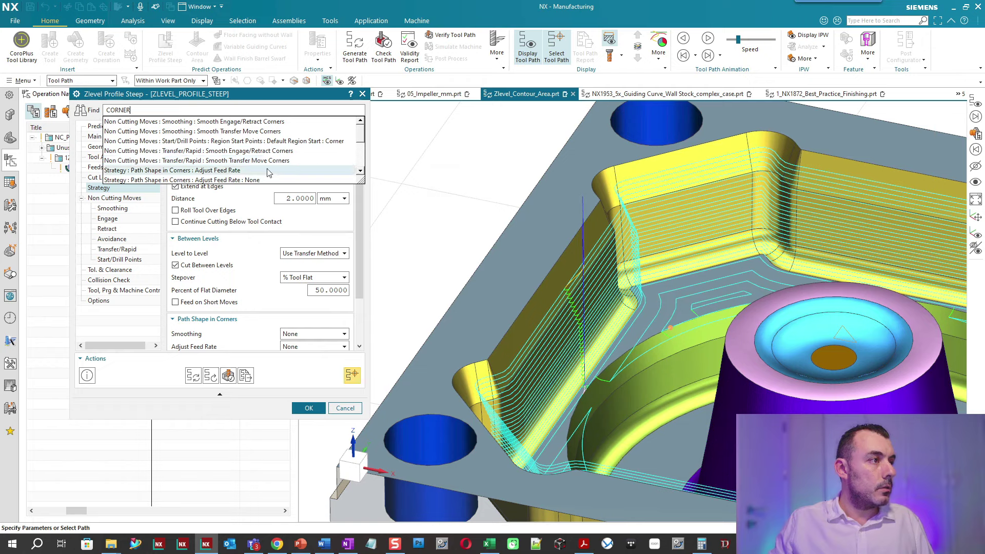
{"action": "left_click_drag", "start_coordinate": [364, 136], "coordinate": [364, 146]}
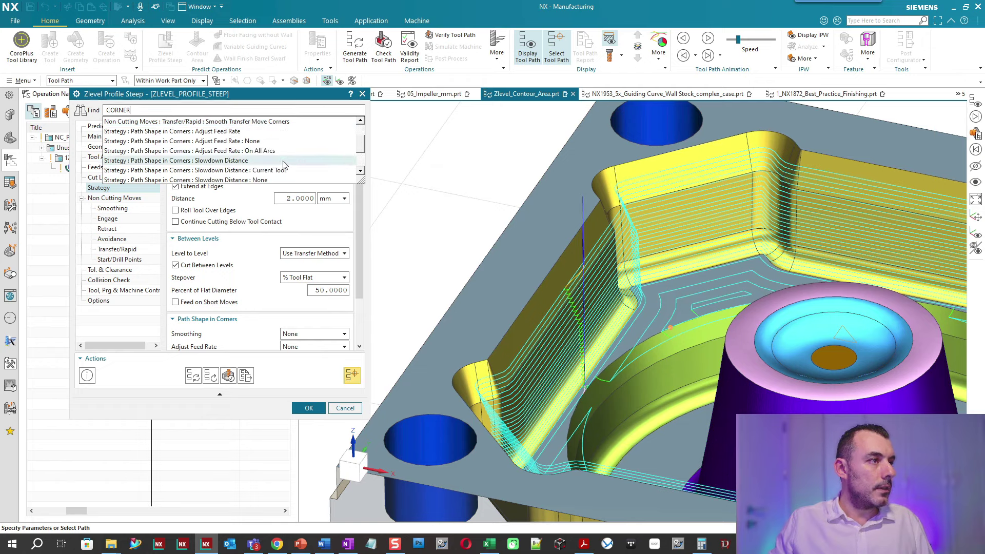
{"action": "scroll", "coordinate": [302, 165], "scroll_direction": "down", "scroll_amount": 2}
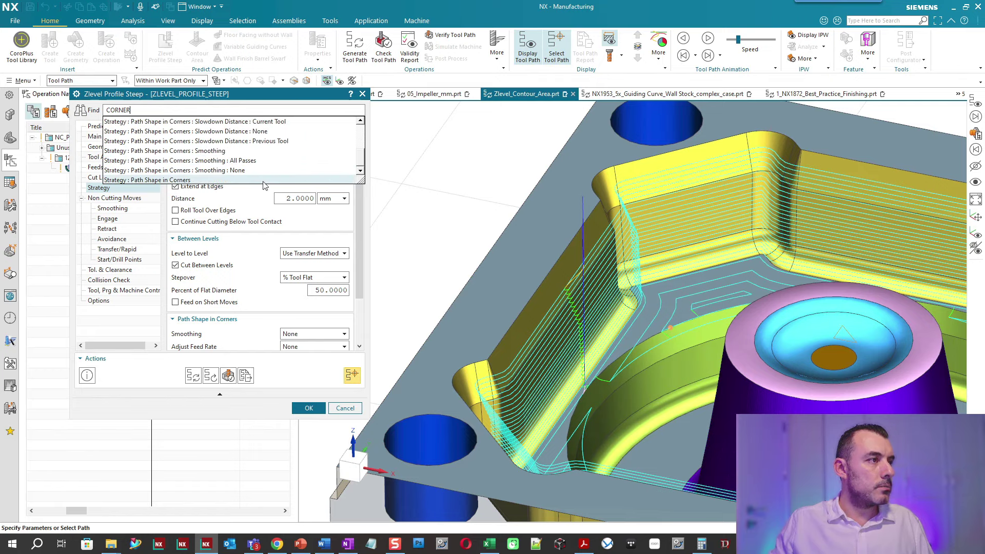
{"action": "left_click", "coordinate": [265, 185]}
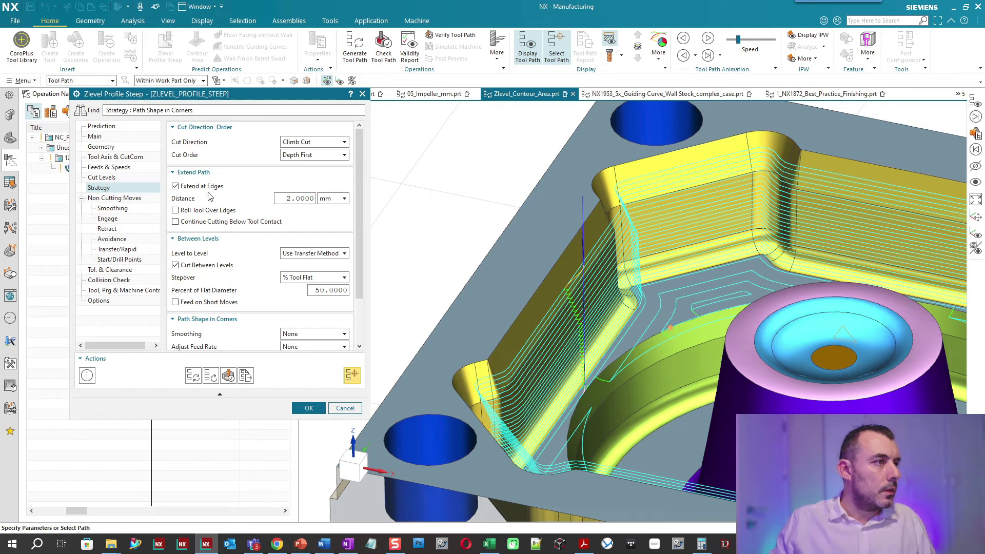
Smooth corners on all passes with a 0.5 mm radius and regenerate the toolpath.
{"action": "scroll", "coordinate": [288, 266], "scroll_direction": "down", "scroll_amount": 2}
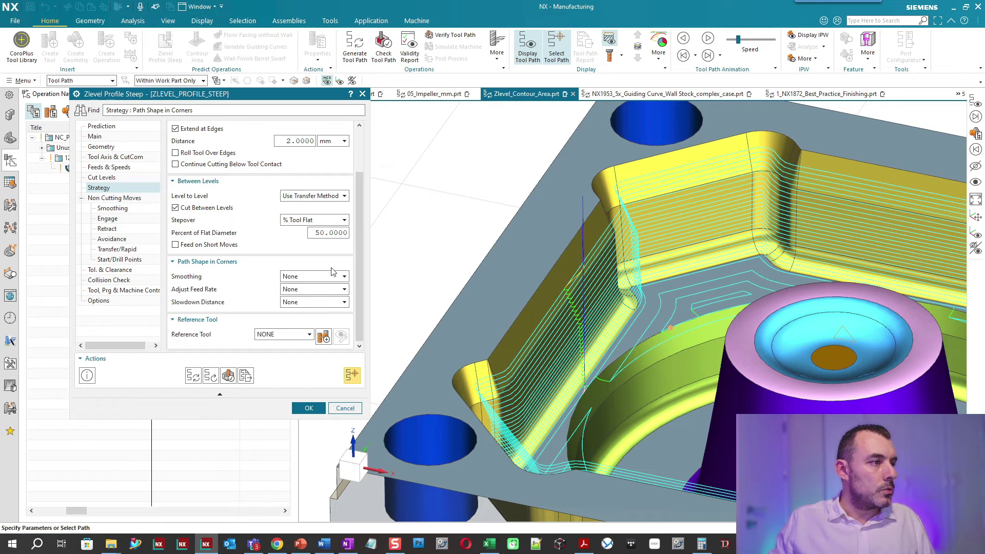
{"action": "left_click", "coordinate": [300, 281]}
{"action": "left_click", "coordinate": [331, 293]}
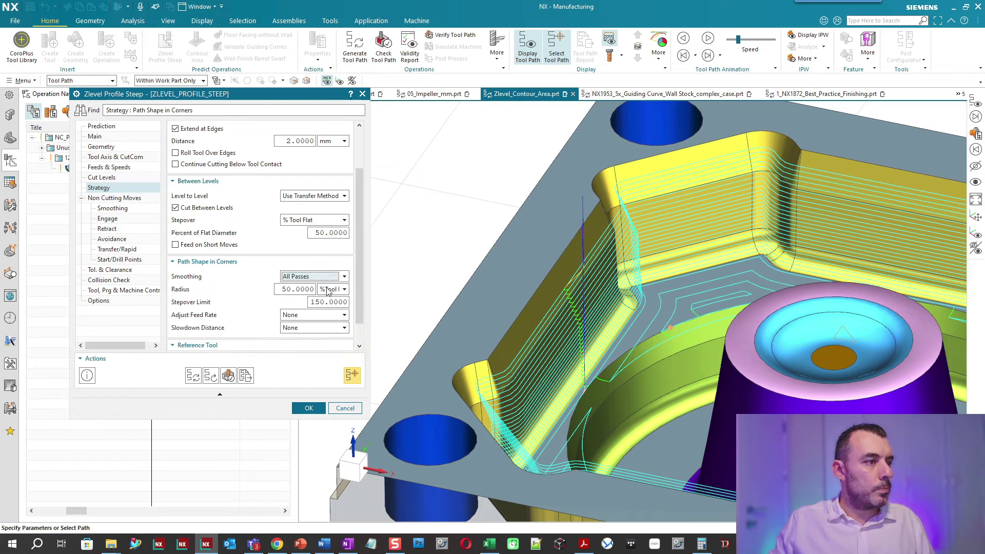
{"action": "left_click", "coordinate": [331, 300]}
{"action": "double_click", "coordinate": [301, 289]}
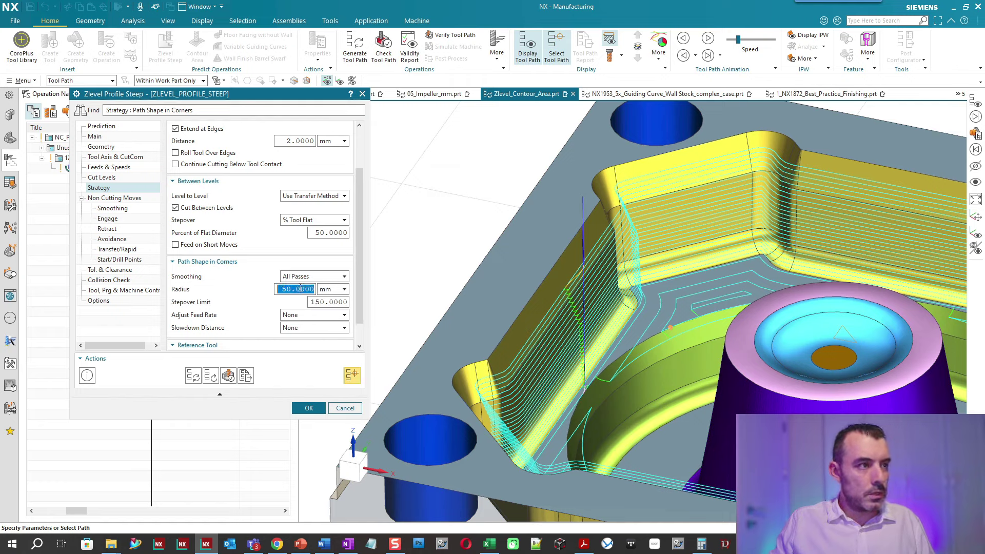
{"action": "type", "text": "0.5"}
{"action": "left_click", "coordinate": [192, 375]}
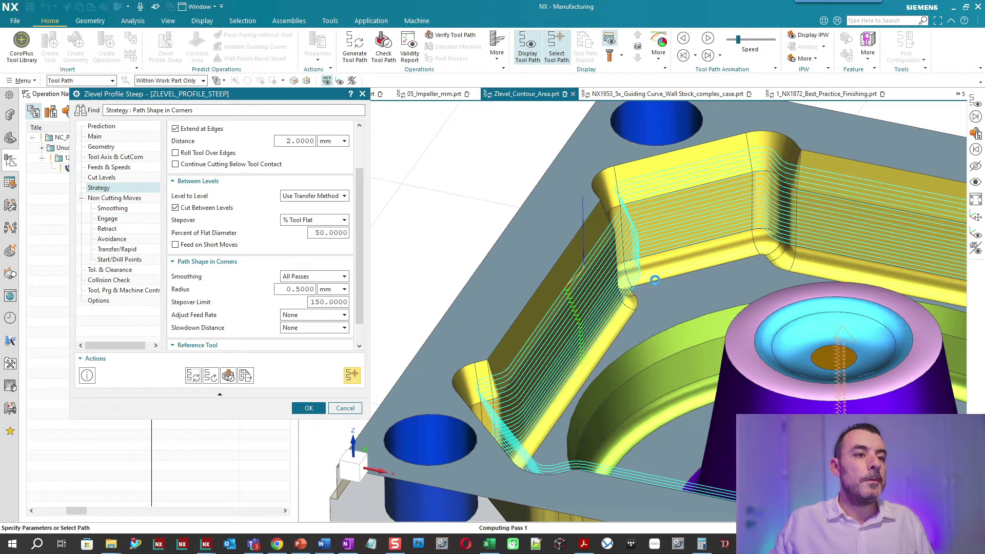
{"action": "middle_click", "coordinate": [719, 296]}
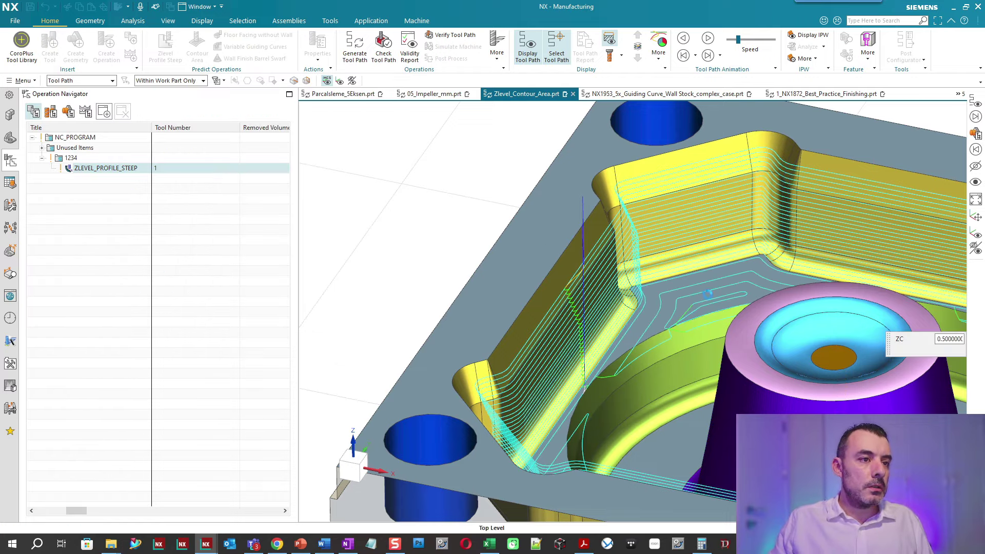
Set corner smoothing to None, keep slowdown distance at None, and accept the operation.
{"action": "middle_click_drag", "start_coordinate": [751, 278], "coordinate": [600, 265]}
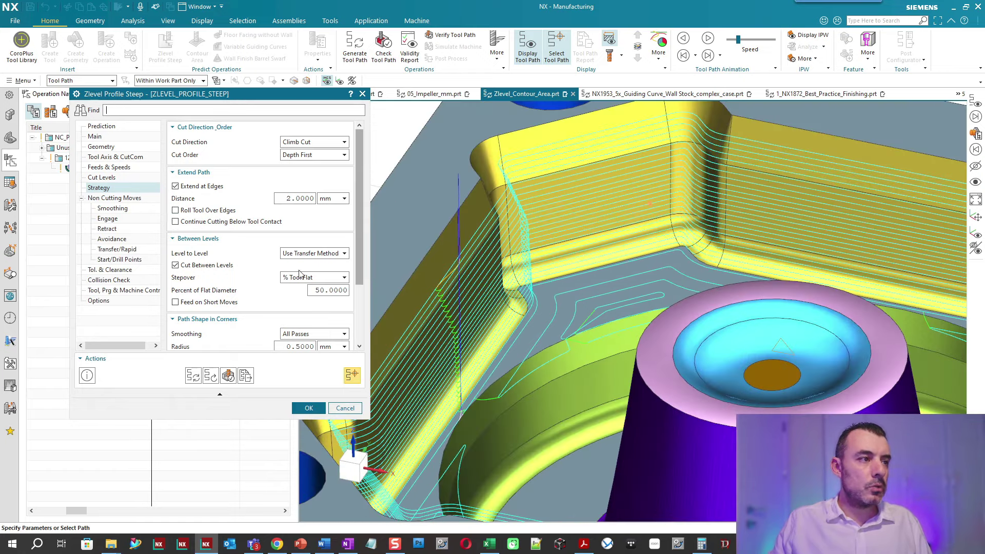
{"action": "scroll", "coordinate": [312, 265], "scroll_direction": "down", "scroll_amount": 3}
{"action": "left_click", "coordinate": [320, 253]}
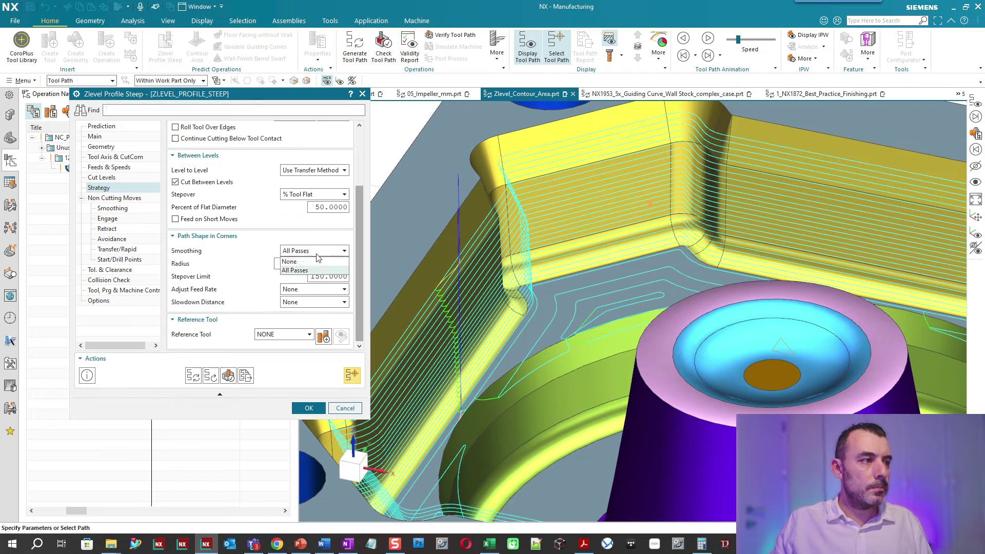
{"action": "left_click", "coordinate": [314, 262]}
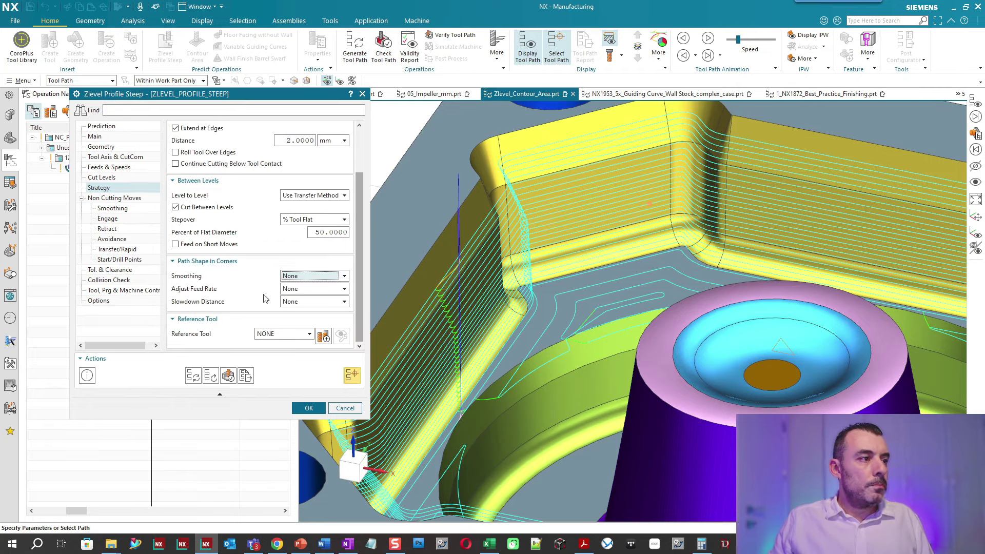
{"action": "left_click", "coordinate": [298, 302]}
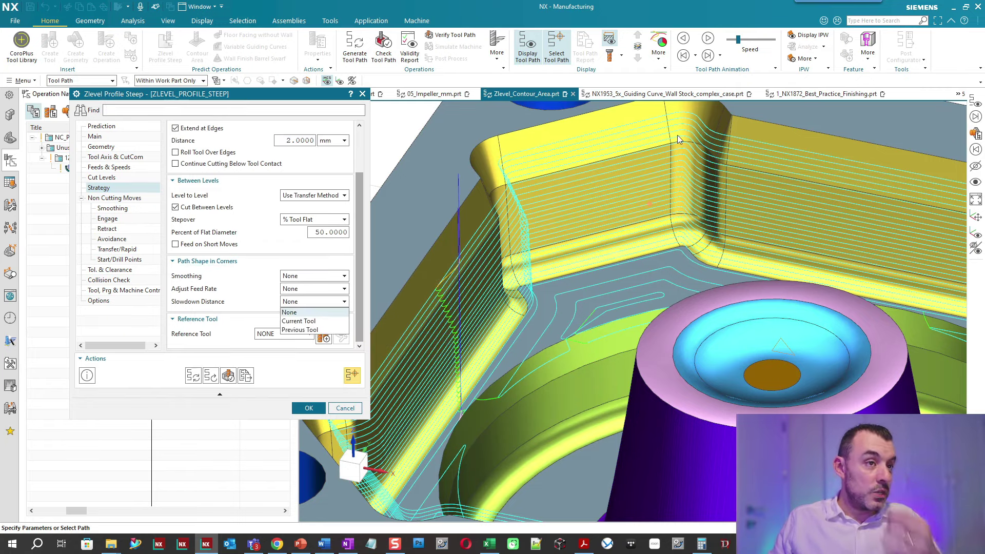
{"action": "left_click", "coordinate": [302, 313]}
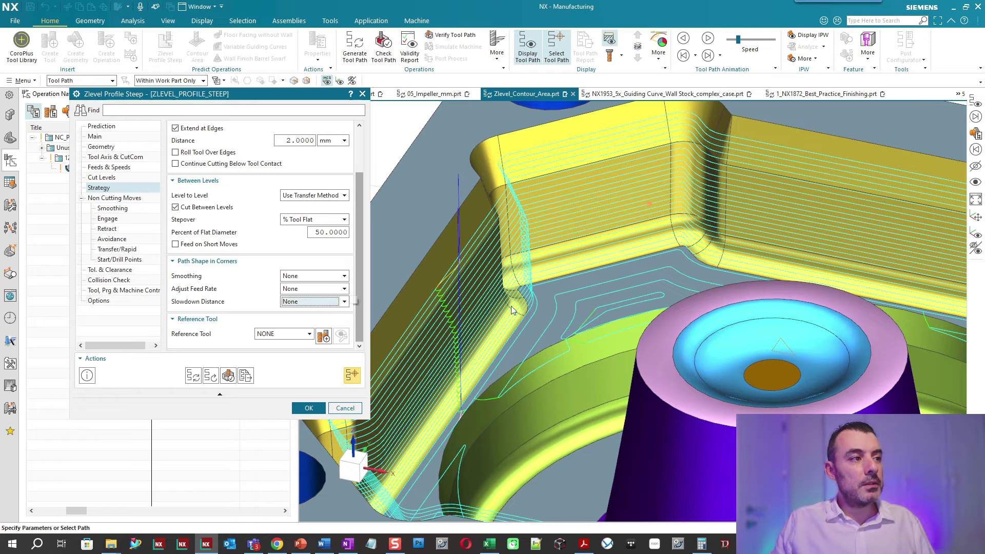
{"action": "scroll", "coordinate": [573, 306], "scroll_direction": "down", "scroll_amount": 2}
{"action": "scroll", "coordinate": [573, 306], "scroll_direction": "down", "scroll_amount": 2}
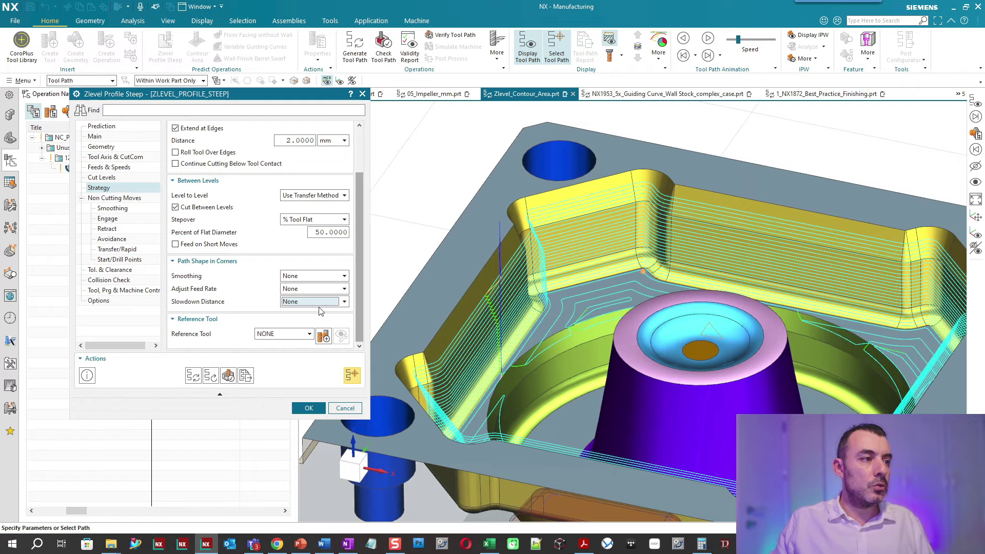
{"action": "middle_click_drag", "start_coordinate": [534, 278], "coordinate": [589, 301]}
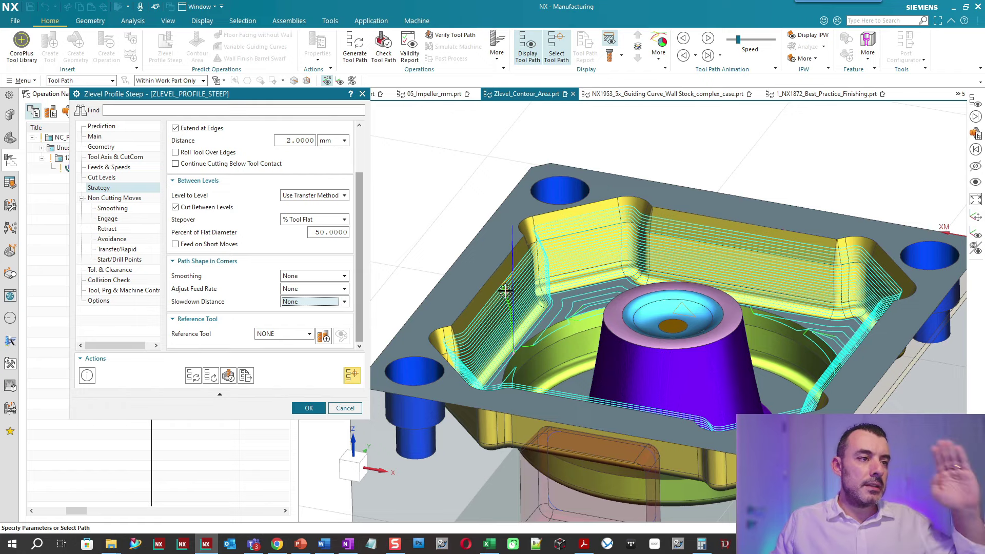
{"action": "middle_click", "coordinate": [421, 231]}
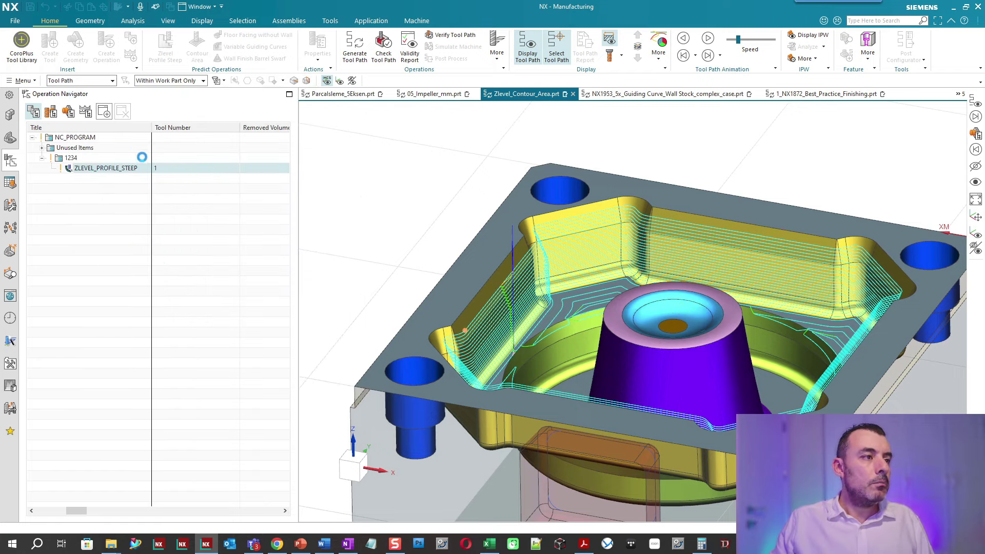
Select ZLEVEL_PROFILE_STEEP under program 1234 and turn on End Point display.
{"action": "left_click", "coordinate": [72, 158]}
{"action": "left_click", "coordinate": [104, 168]}
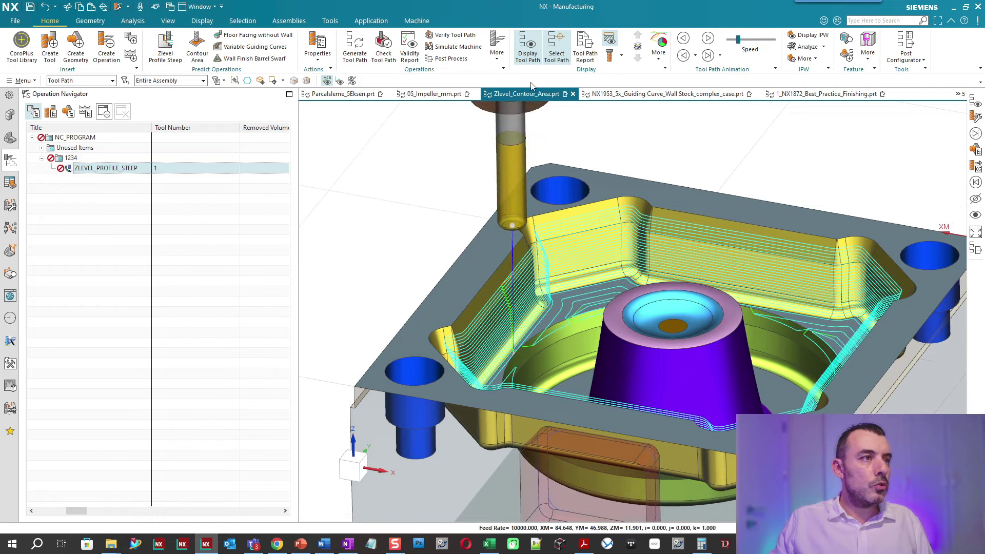
{"action": "left_click", "coordinate": [659, 46]}
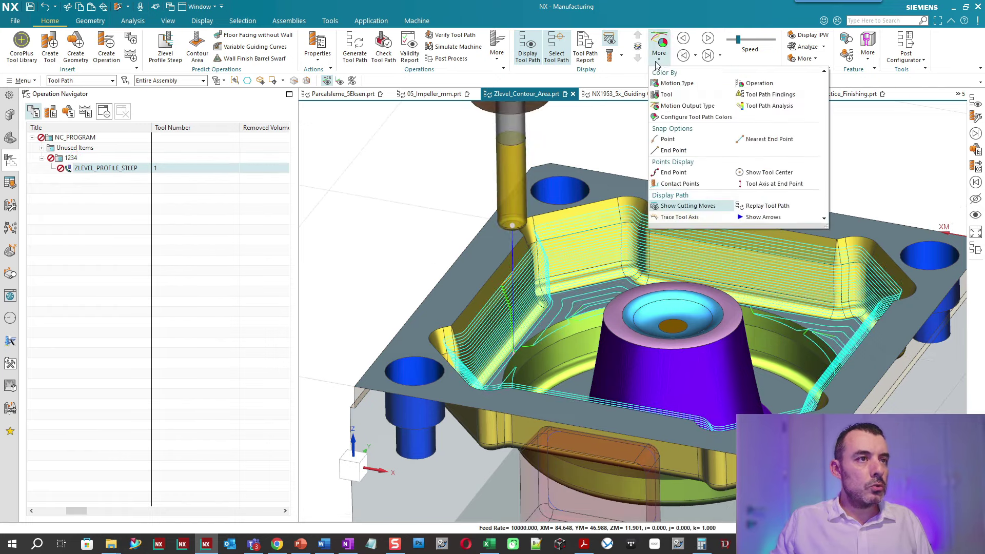
{"action": "left_click", "coordinate": [673, 172]}
Zoom and orbit to inspect the end-point dots at the pocket corners.
{"action": "scroll", "coordinate": [572, 258], "scroll_direction": "up", "scroll_amount": 5}
{"action": "scroll", "coordinate": [656, 280], "scroll_direction": "down", "scroll_amount": 2}
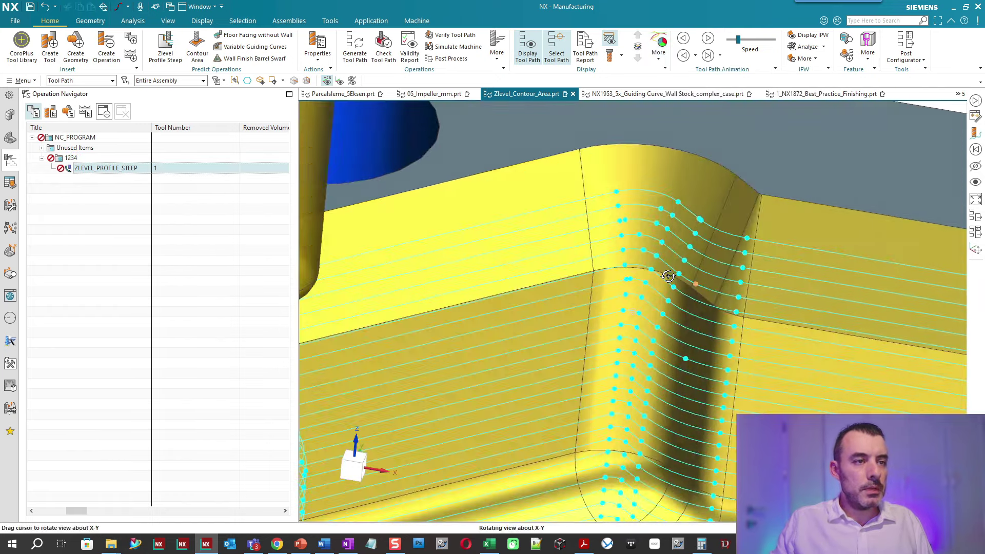
{"action": "scroll", "coordinate": [656, 280], "scroll_direction": "down", "scroll_amount": 3}
{"action": "scroll", "coordinate": [862, 271], "scroll_direction": "down", "scroll_amount": 1}
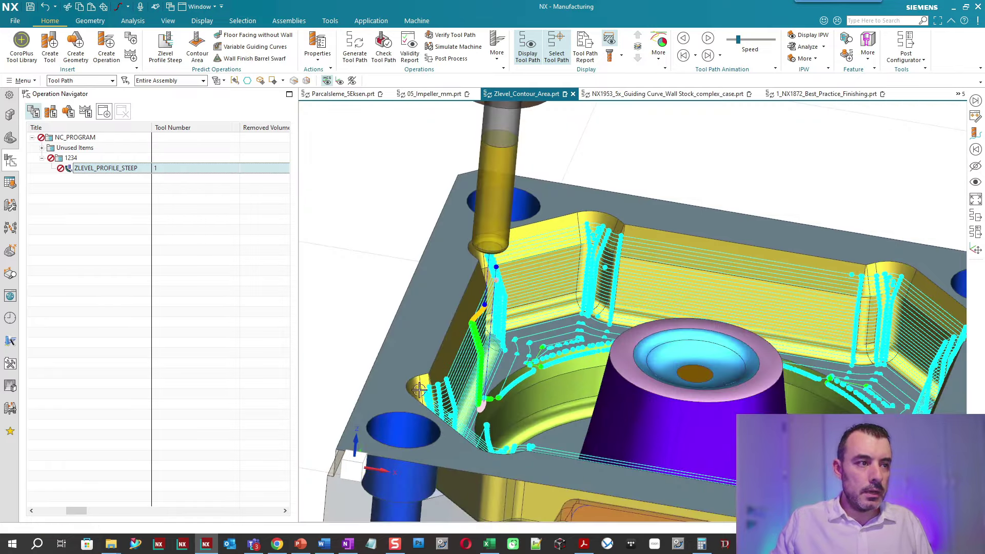
{"action": "scroll", "coordinate": [419, 390], "scroll_direction": "up", "scroll_amount": 3}
{"action": "scroll", "coordinate": [613, 317], "scroll_direction": "down", "scroll_amount": 3}
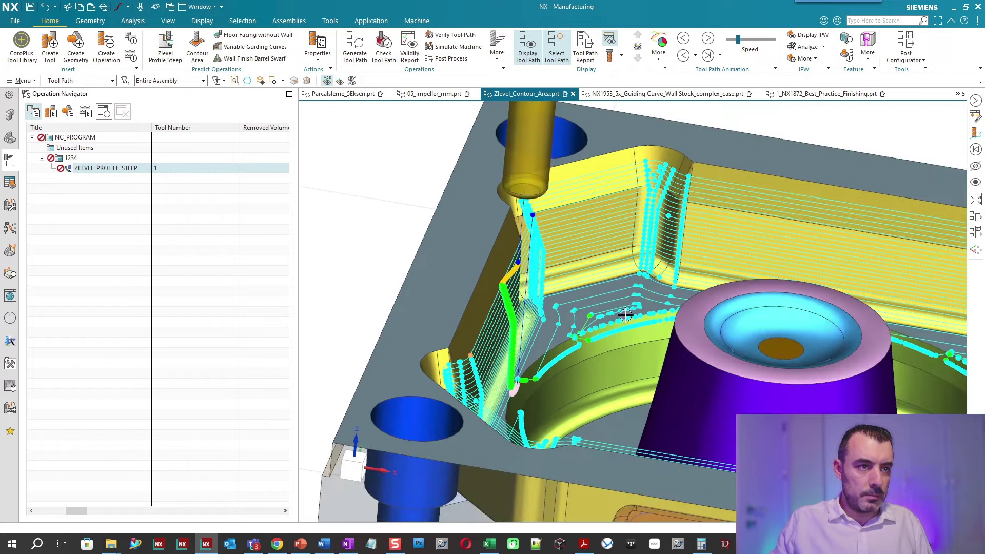
{"action": "middle_click_drag", "start_coordinate": [517, 321], "coordinate": [688, 114]}
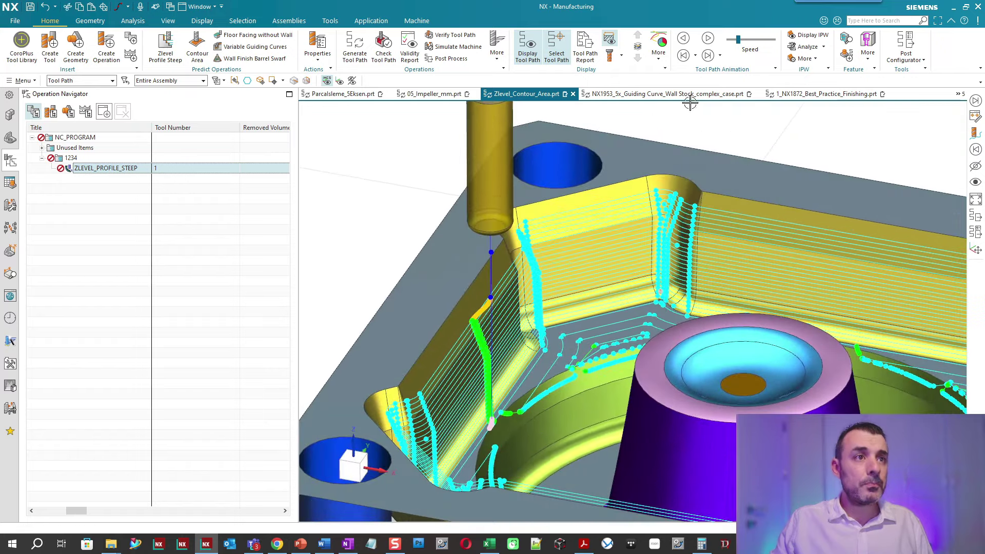
{"action": "left_click", "coordinate": [658, 60]}
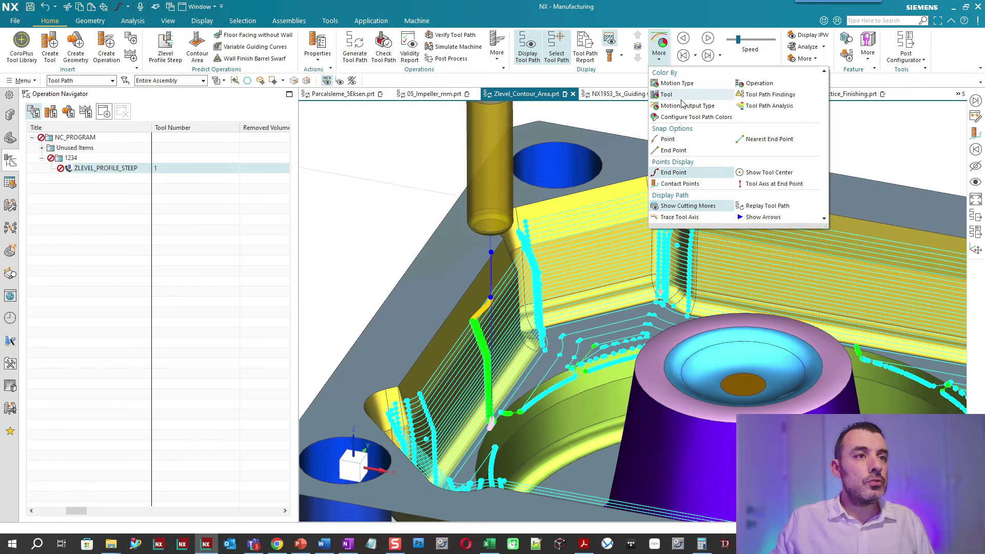
Review the green Line, pink Arc and yellow Other motion output colours, then close.
{"action": "left_click", "coordinate": [713, 121]}
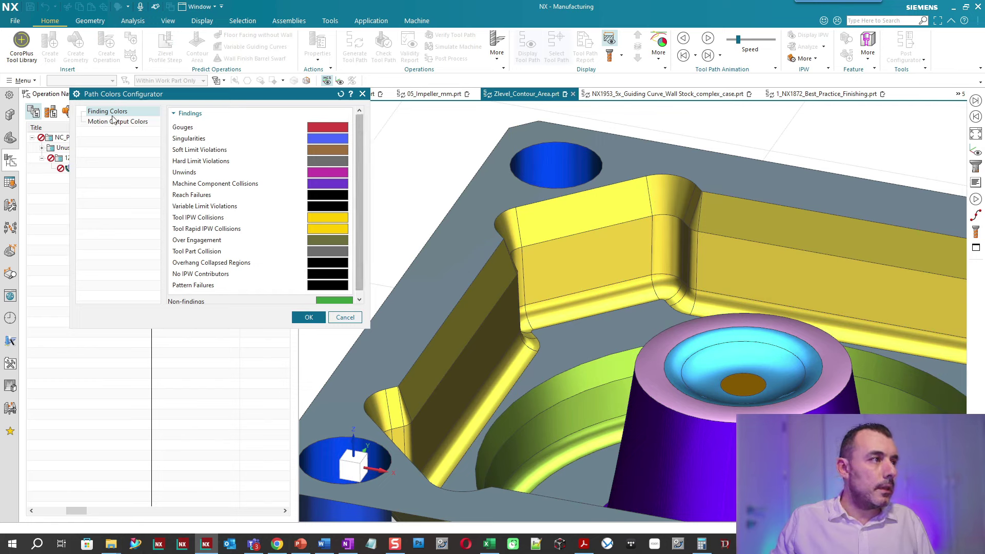
{"action": "left_click", "coordinate": [120, 122]}
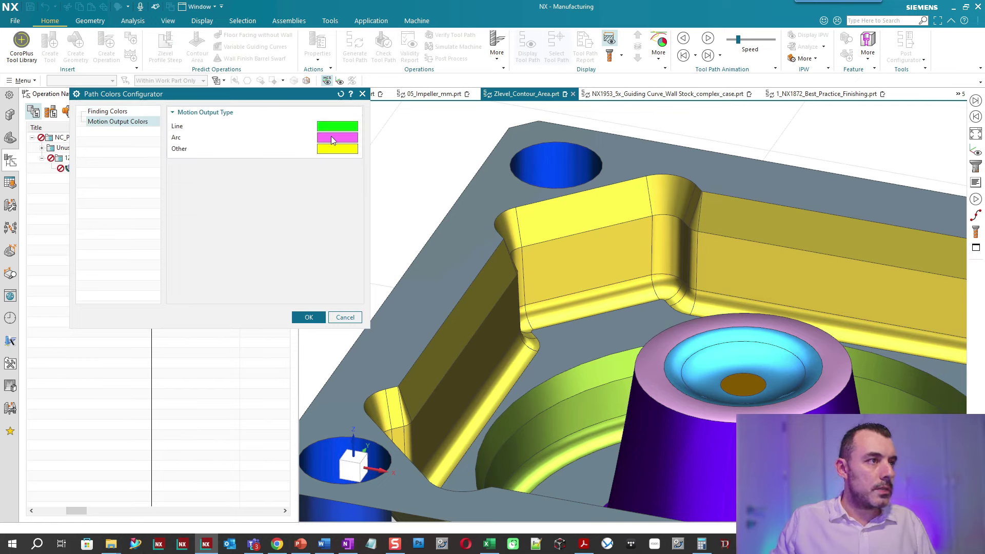
{"action": "left_click", "coordinate": [345, 317]}
{"action": "left_click", "coordinate": [659, 53]}
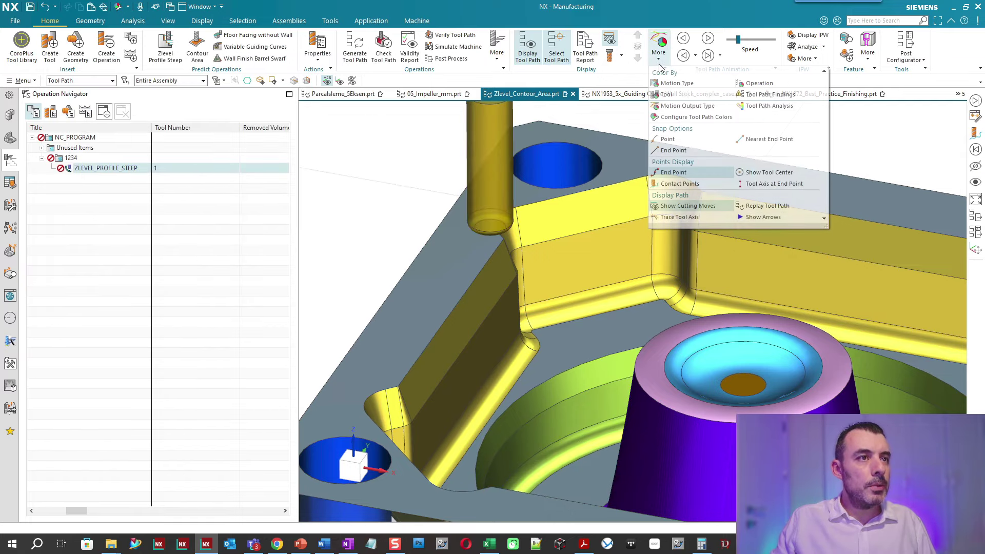
Colour the path by motion output type and inspect the zig-zag walls and corners.
{"action": "left_click", "coordinate": [705, 106]}
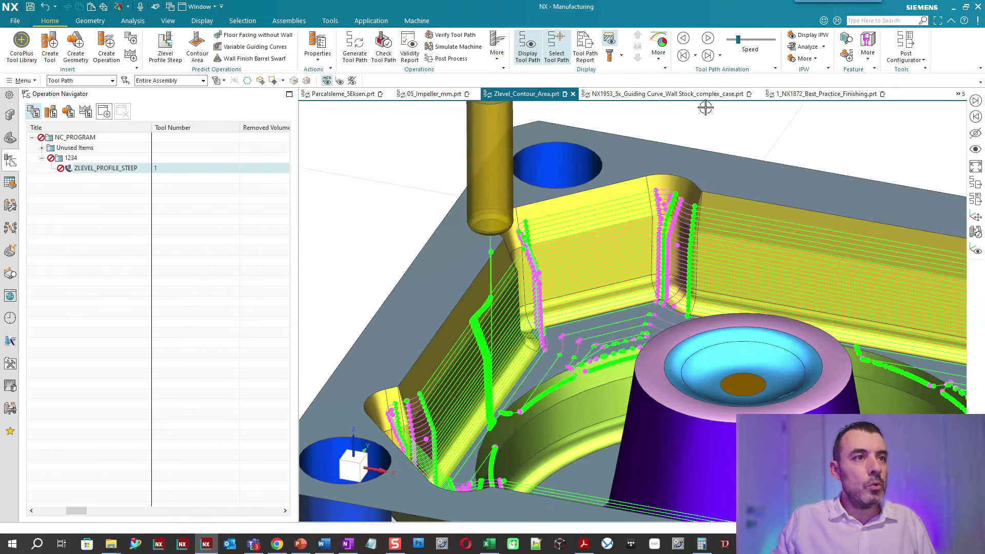
{"action": "mouse_move", "coordinate": [703, 217]}
{"action": "middle_mouse_down"}
{"action": "mouse_move", "coordinate": [545, 277]}
{"action": "mouse_move", "coordinate": [738, 267]}
{"action": "middle_mouse_up"}
{"action": "scroll", "coordinate": [738, 267], "scroll_direction": "up", "scroll_amount": 4}
{"action": "scroll", "coordinate": [755, 241], "scroll_direction": "up", "scroll_amount": 2}
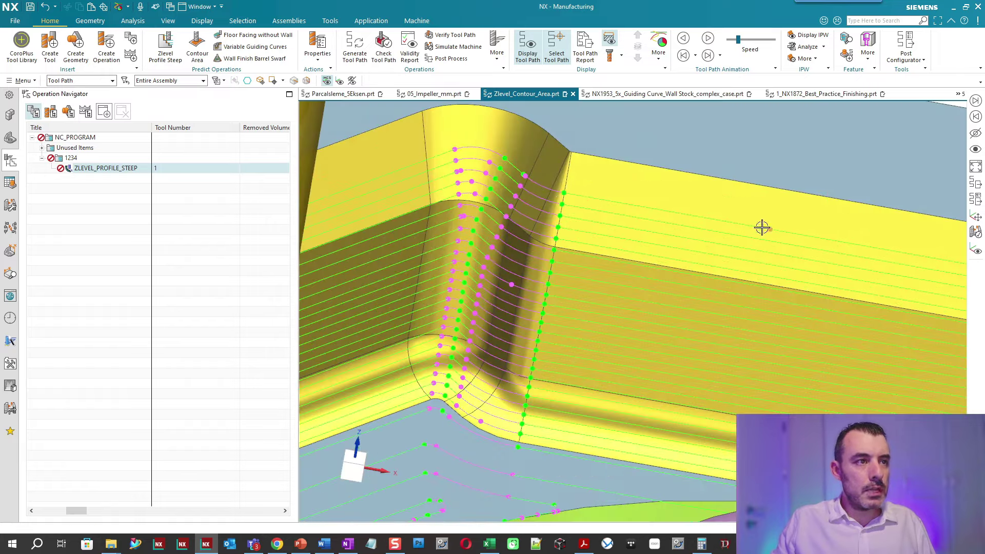
{"action": "scroll", "coordinate": [399, 165], "scroll_direction": "down", "scroll_amount": 2}
{"action": "scroll", "coordinate": [398, 164], "scroll_direction": "down", "scroll_amount": 5}
{"action": "mouse_move", "coordinate": [398, 164]}
{"action": "middle_mouse_down"}
{"action": "mouse_move", "coordinate": [512, 266]}
{"action": "mouse_move", "coordinate": [444, 351]}
{"action": "middle_mouse_up"}
{"action": "scroll", "coordinate": [434, 350], "scroll_direction": "up", "scroll_amount": 3}
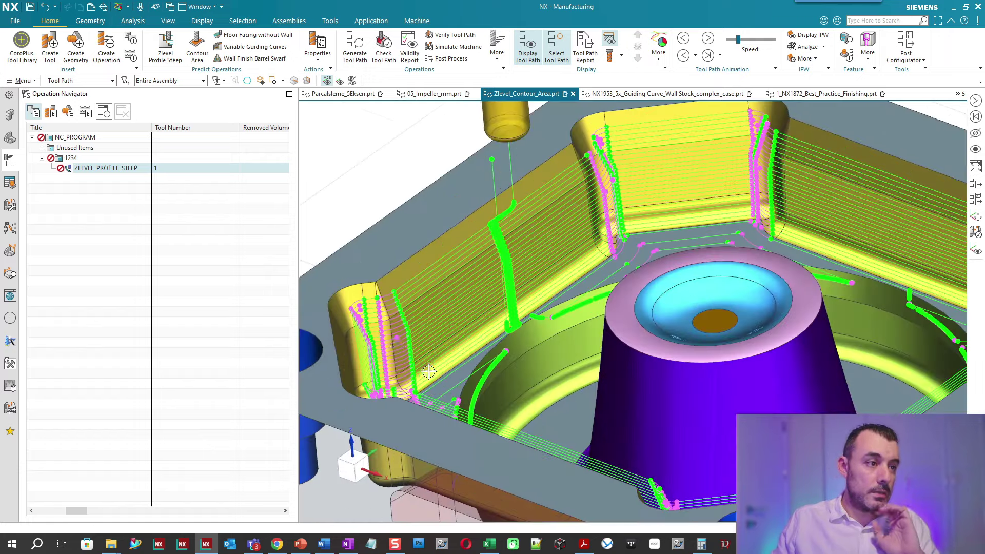
{"action": "scroll", "coordinate": [493, 220], "scroll_direction": "up", "scroll_amount": 3}
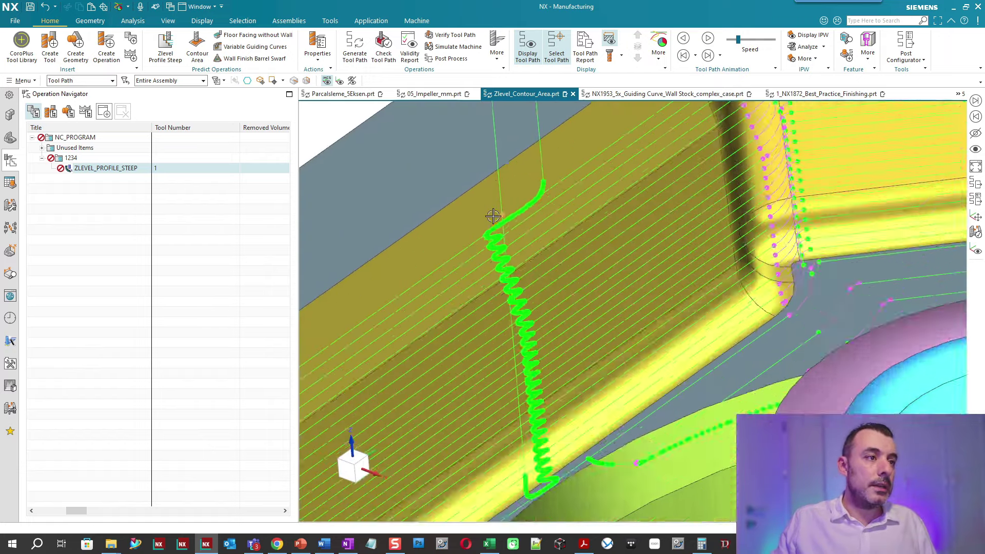
{"action": "scroll", "coordinate": [493, 216], "scroll_direction": "up", "scroll_amount": 2}
{"action": "scroll", "coordinate": [477, 240], "scroll_direction": "up", "scroll_amount": 2}
{"action": "scroll", "coordinate": [492, 226], "scroll_direction": "down", "scroll_amount": 2}
{"action": "scroll", "coordinate": [477, 229], "scroll_direction": "down", "scroll_amount": 3}
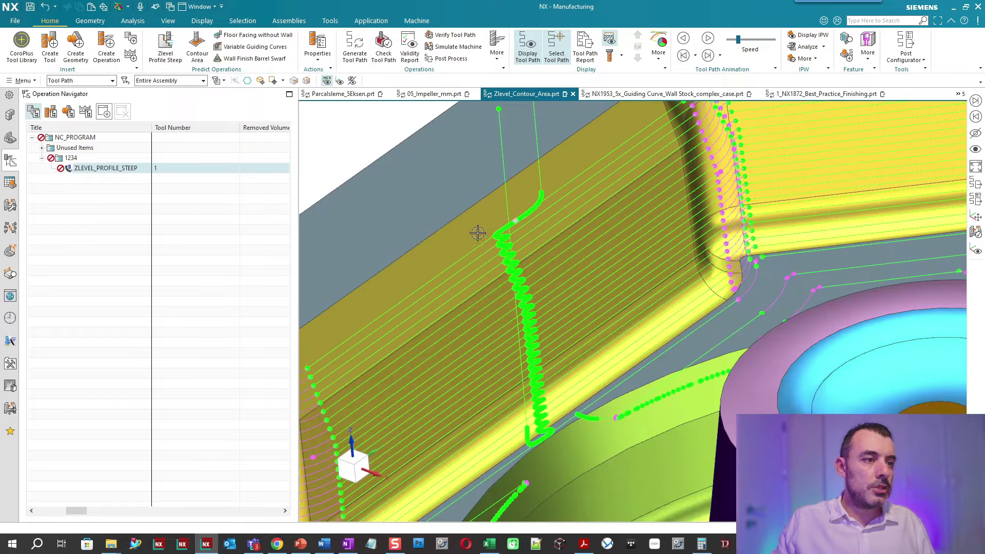
{"action": "scroll", "coordinate": [477, 231], "scroll_direction": "down", "scroll_amount": 4}
{"action": "mouse_move", "coordinate": [477, 231]}
{"action": "middle_mouse_down"}
{"action": "mouse_move", "coordinate": [637, 237]}
{"action": "mouse_move", "coordinate": [513, 231]}
{"action": "middle_mouse_up"}
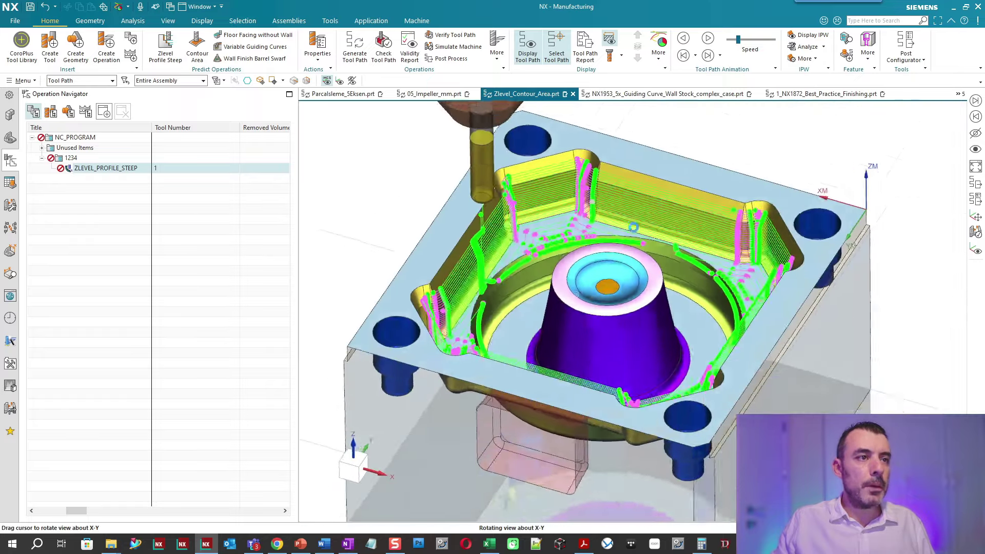
{"action": "scroll", "coordinate": [513, 231], "scroll_direction": "up", "scroll_amount": 5}
Return to Color By Motion Type and turn off the End Point dots.
{"action": "left_click", "coordinate": [655, 58]}
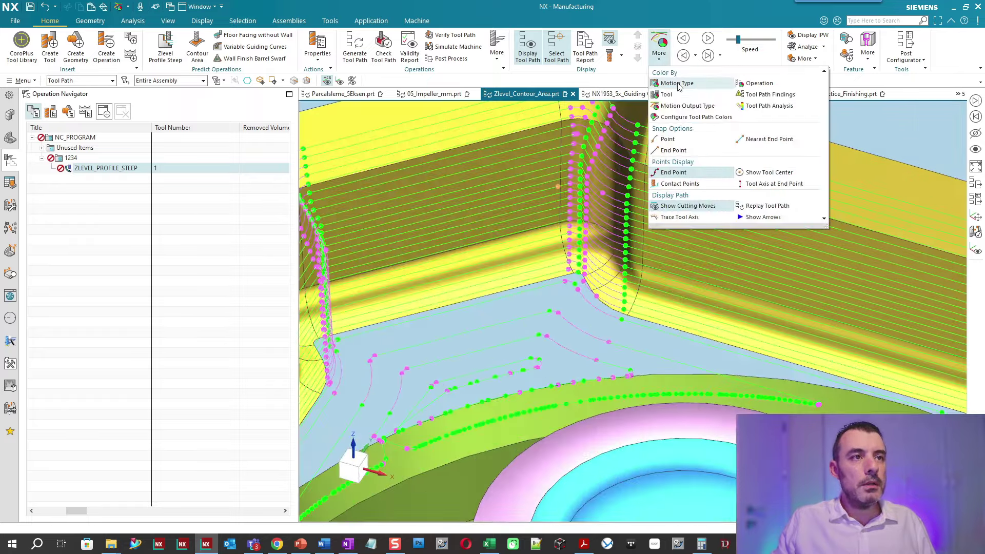
{"action": "left_click", "coordinate": [677, 86]}
{"action": "scroll", "coordinate": [599, 232], "scroll_direction": "down", "scroll_amount": 3}
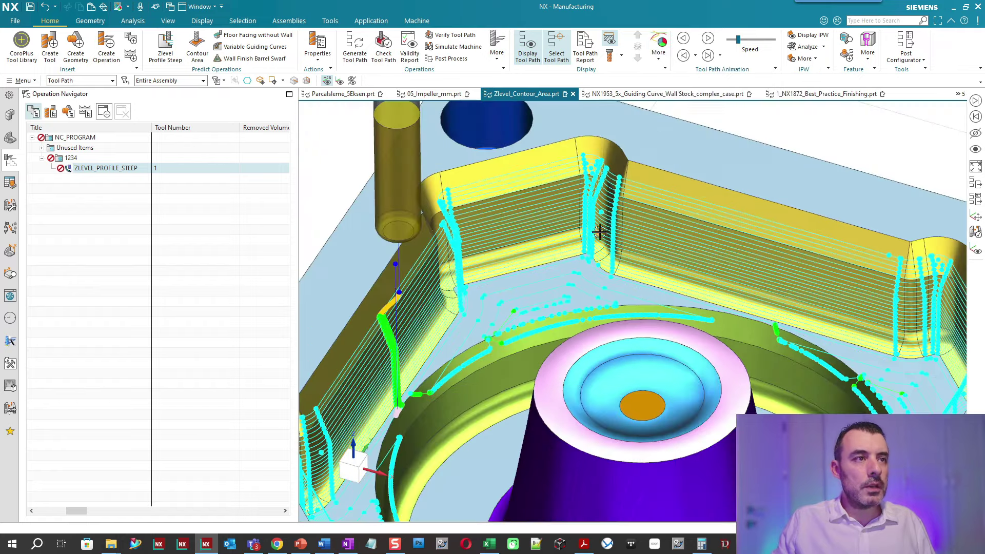
{"action": "left_click", "coordinate": [665, 68]}
{"action": "left_click", "coordinate": [682, 172]}
{"action": "middle_click_drag", "start_coordinate": [510, 264], "coordinate": [520, 237]}
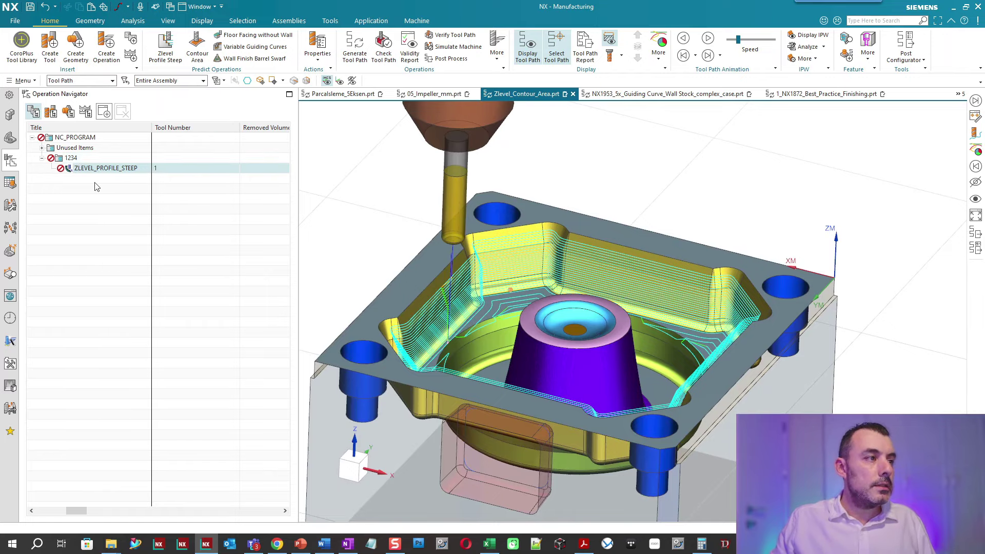
{"action": "middle_click_drag", "start_coordinate": [534, 334], "coordinate": [568, 339]}
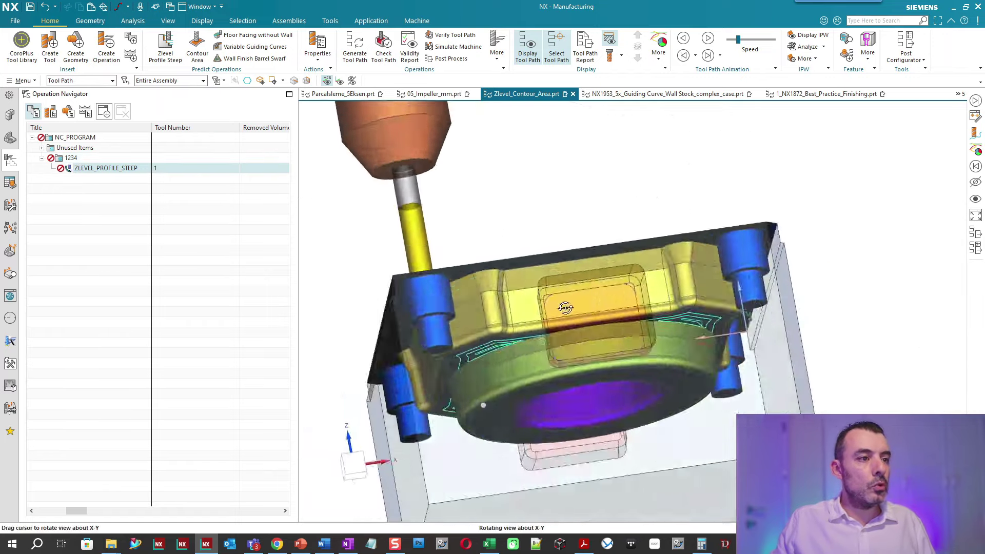
{"action": "scroll", "coordinate": [568, 338], "scroll_direction": "down", "scroll_amount": 2}
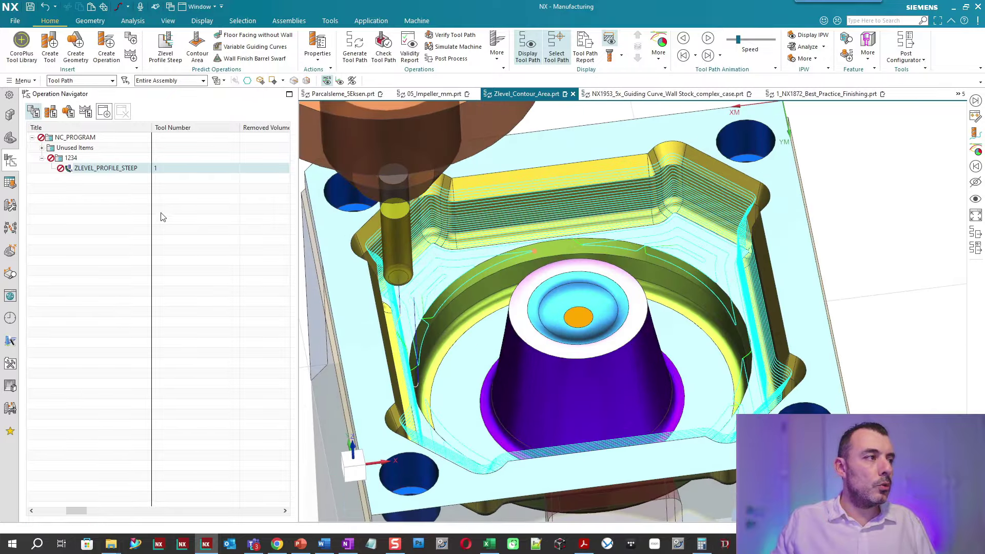
{"action": "left_click", "coordinate": [65, 158]}
Insert an AREA_MILL operation under program 1234 using tool D4R2.
{"action": "right_click", "coordinate": [65, 158]}
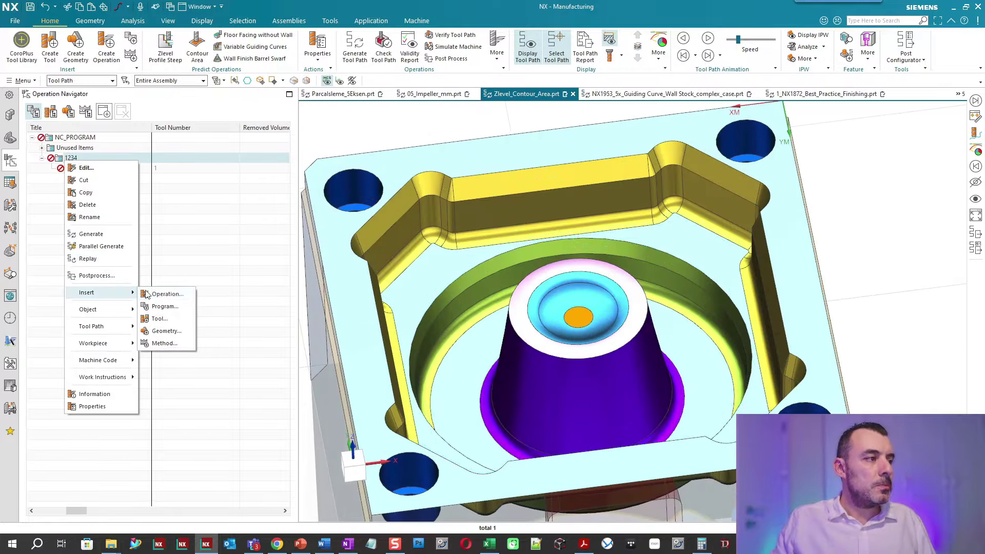
{"action": "left_click", "coordinate": [165, 296]}
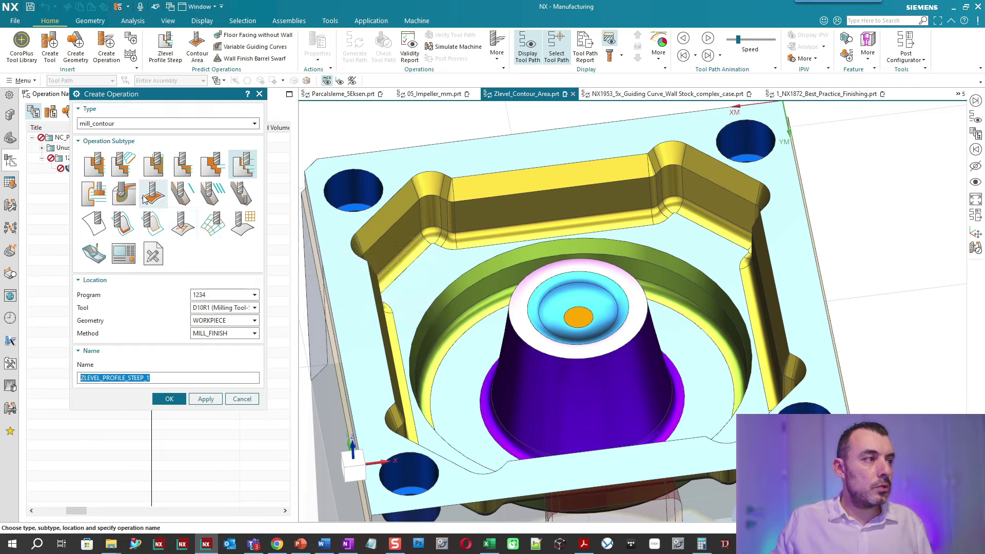
{"action": "left_click", "coordinate": [220, 308]}
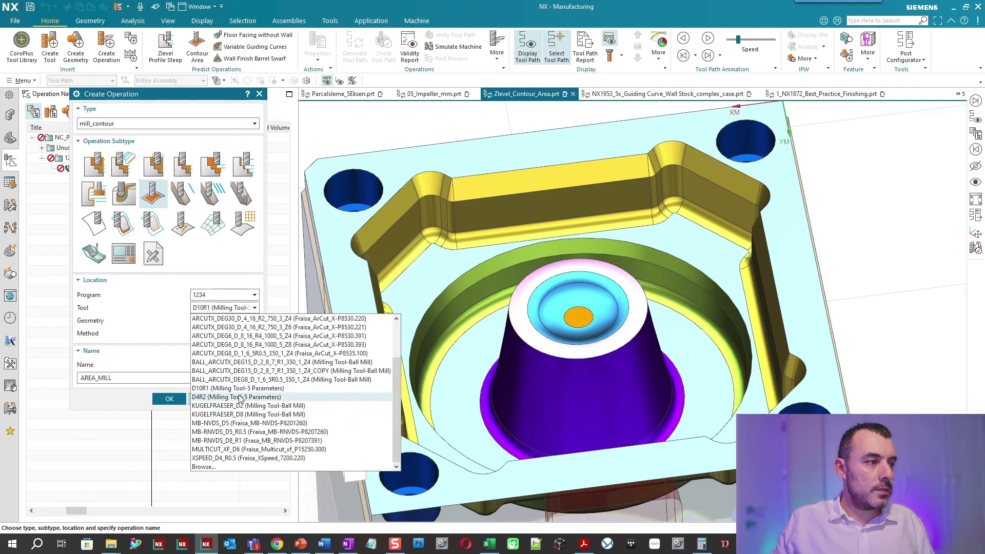
{"action": "left_click", "coordinate": [210, 338]}
{"action": "middle_click", "coordinate": [210, 324]}
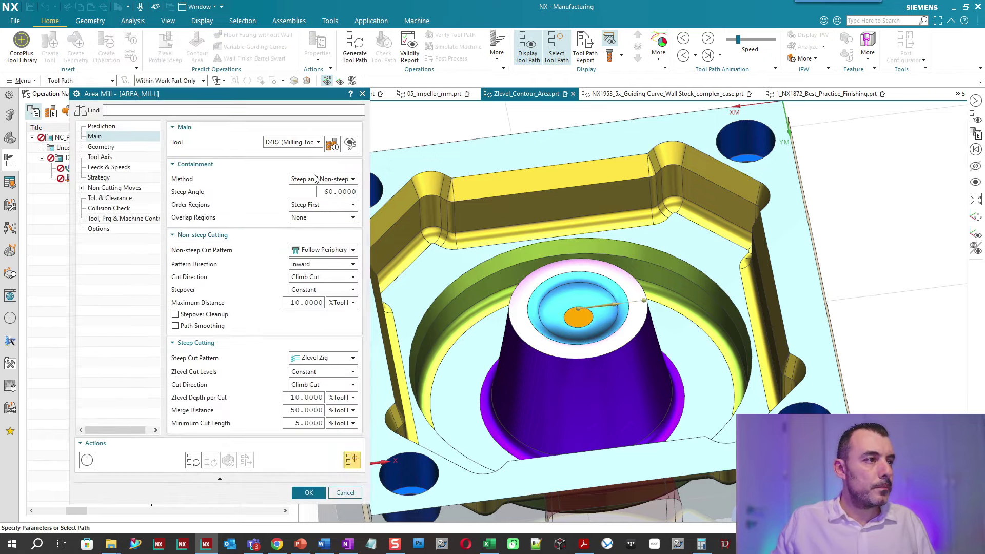
Set the containment method to Steep and begin specifying the cut area.
{"action": "left_click", "coordinate": [317, 180]}
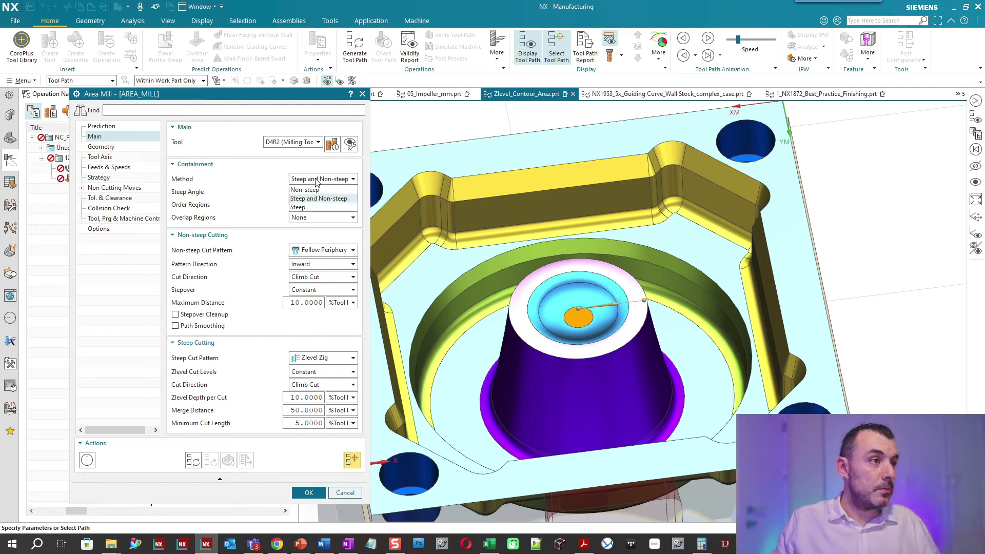
{"action": "left_click", "coordinate": [318, 207]}
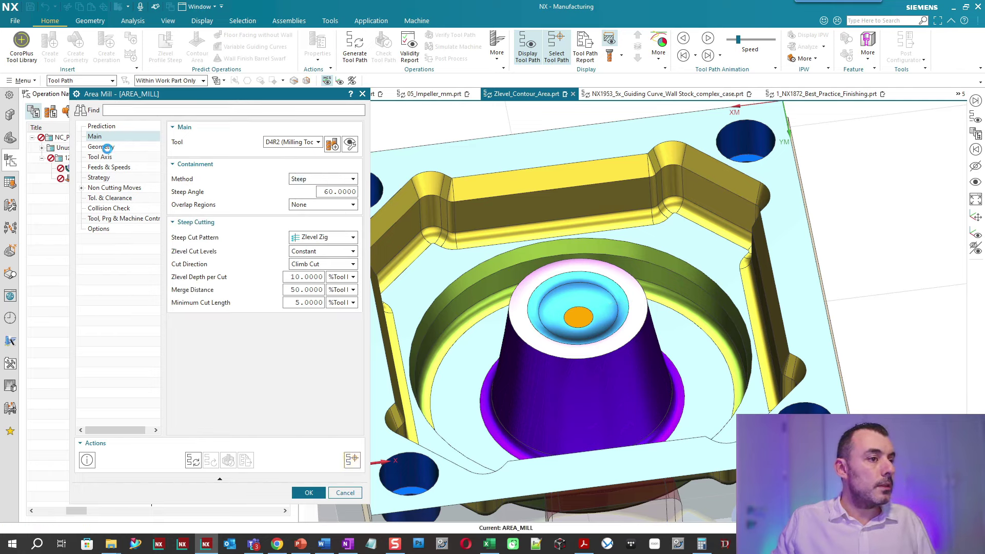
{"action": "left_click", "coordinate": [102, 146]}
{"action": "left_click", "coordinate": [331, 194]}
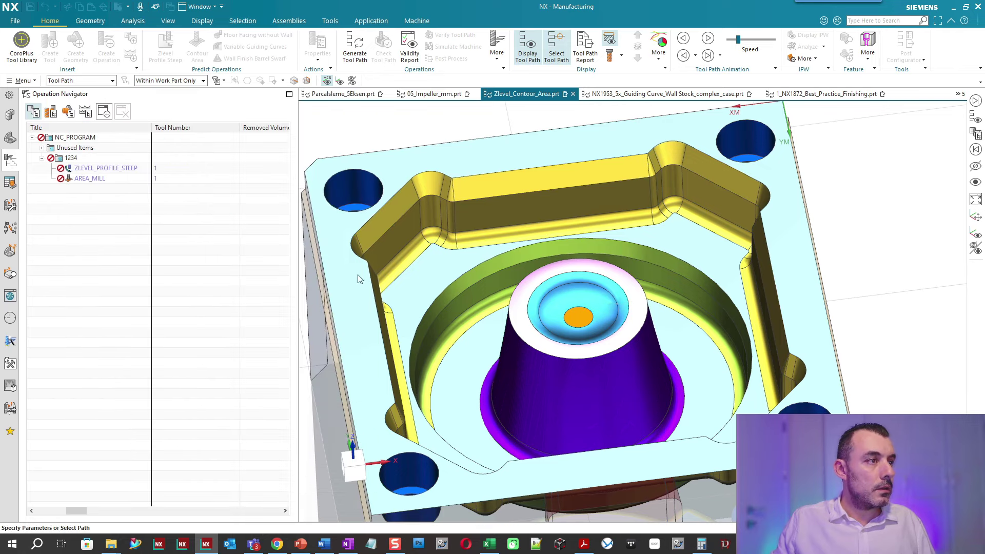
Pick the boss top, cone wall, base fillet and floor ring faces as the cut area.
{"action": "left_click", "coordinate": [549, 303]}
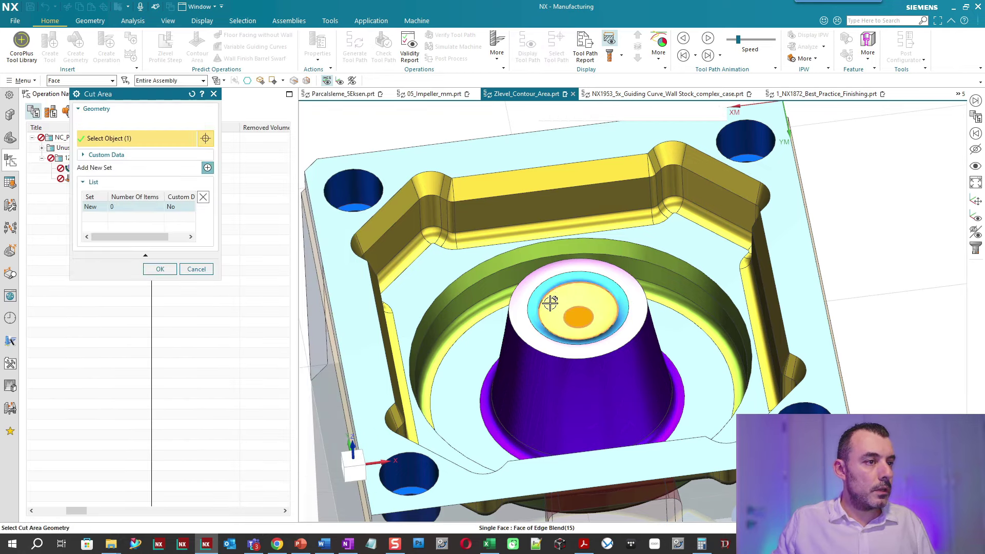
{"action": "left_click", "coordinate": [538, 306]}
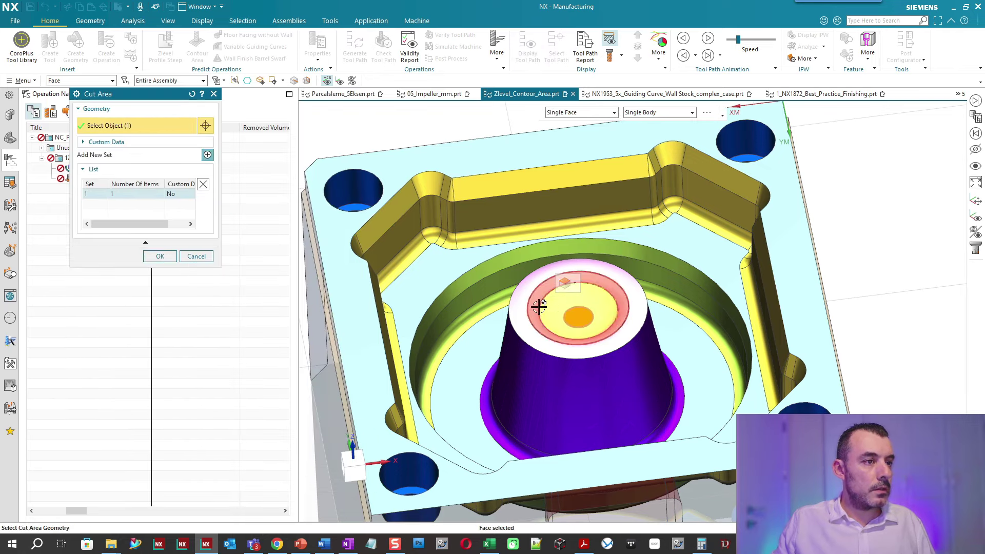
{"action": "left_click", "coordinate": [508, 367]}
{"action": "left_click", "coordinate": [480, 400]}
{"action": "left_click", "coordinate": [465, 396]}
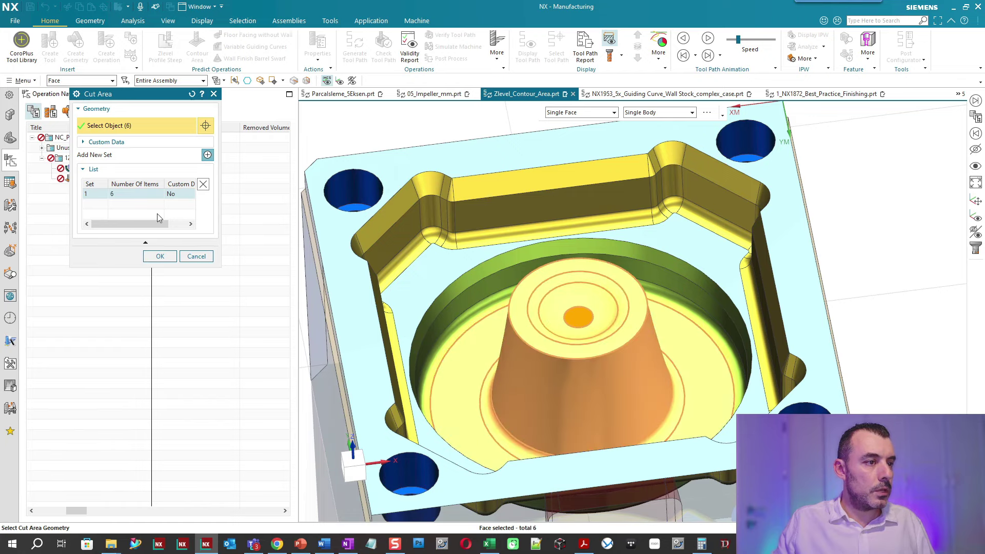
{"action": "left_click", "coordinate": [158, 257]}
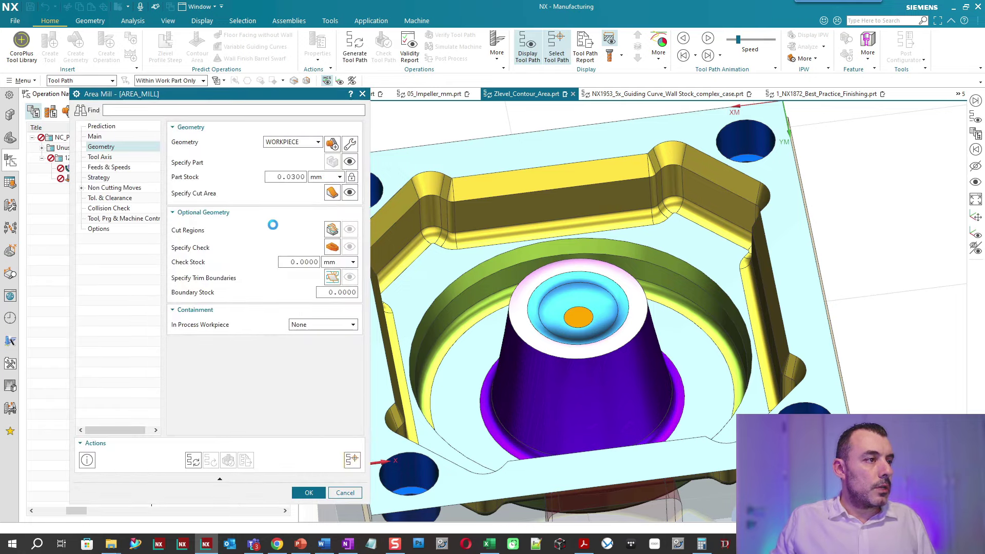
Set the steep cut pattern to Zlevel Helical, then generate and accept the toolpath.
{"action": "left_click", "coordinate": [114, 146]}
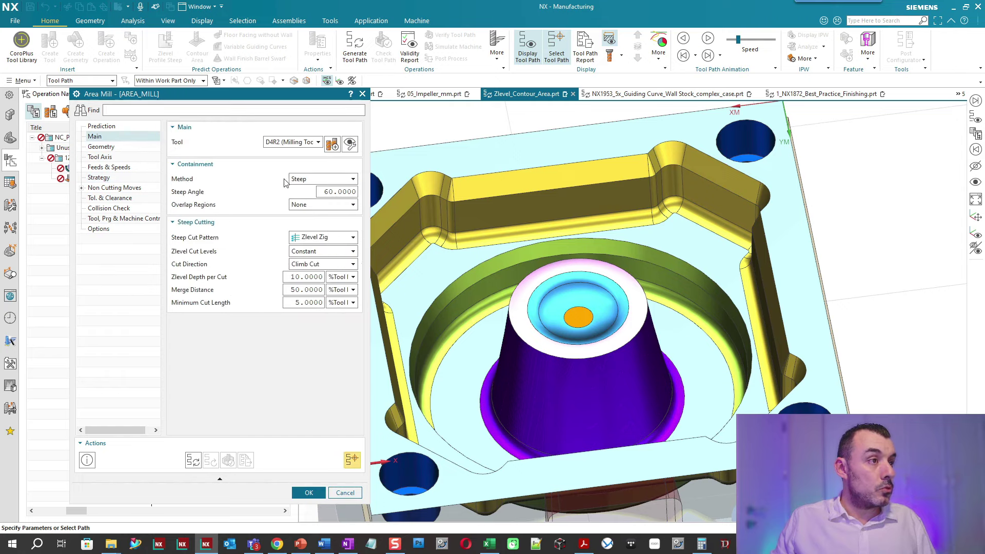
{"action": "left_click", "coordinate": [320, 237]}
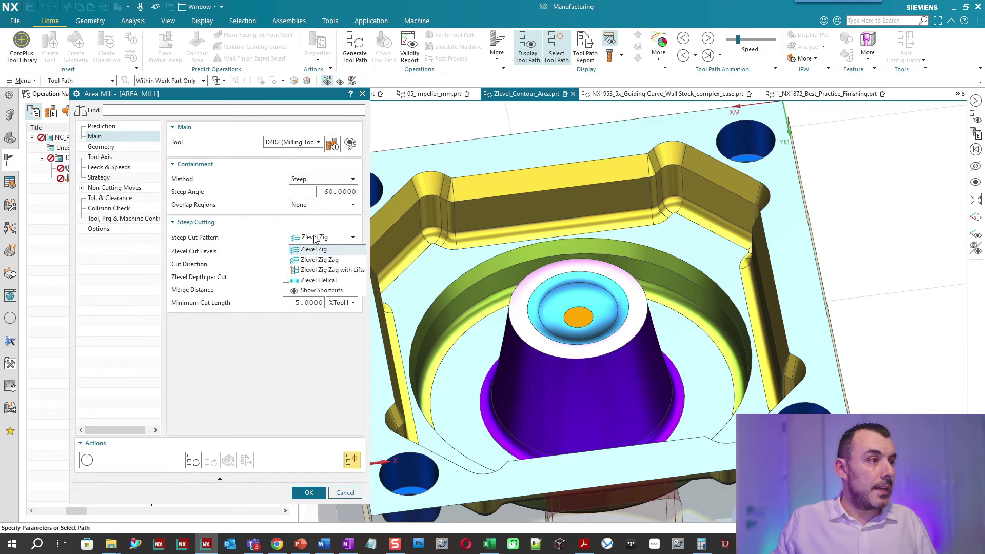
{"action": "left_click", "coordinate": [323, 280]}
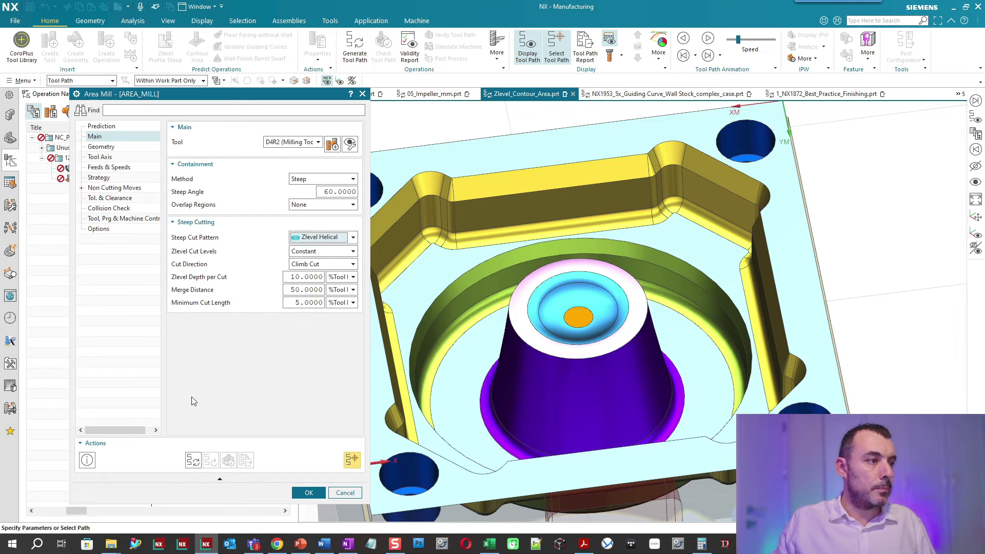
{"action": "left_click", "coordinate": [198, 459]}
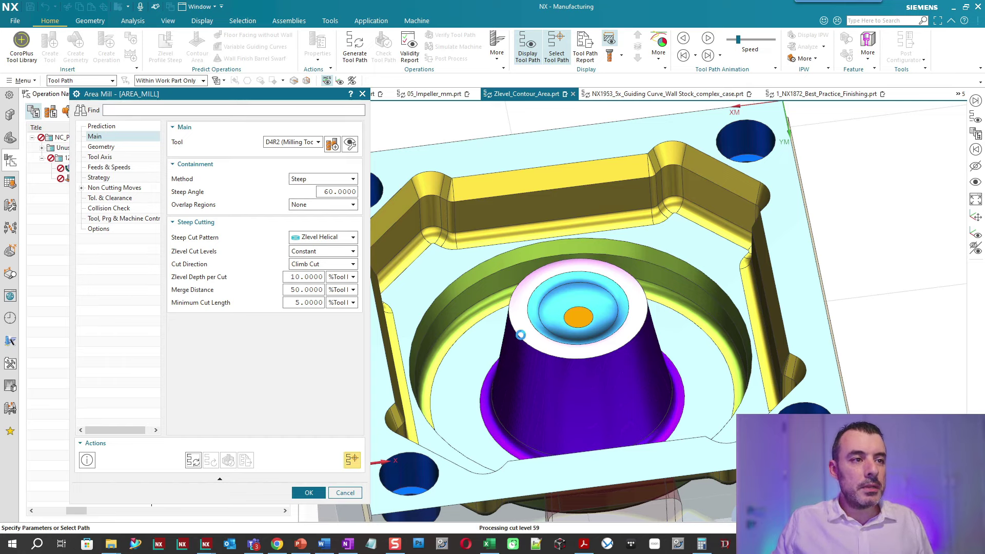
{"action": "middle_click", "coordinate": [518, 343]}
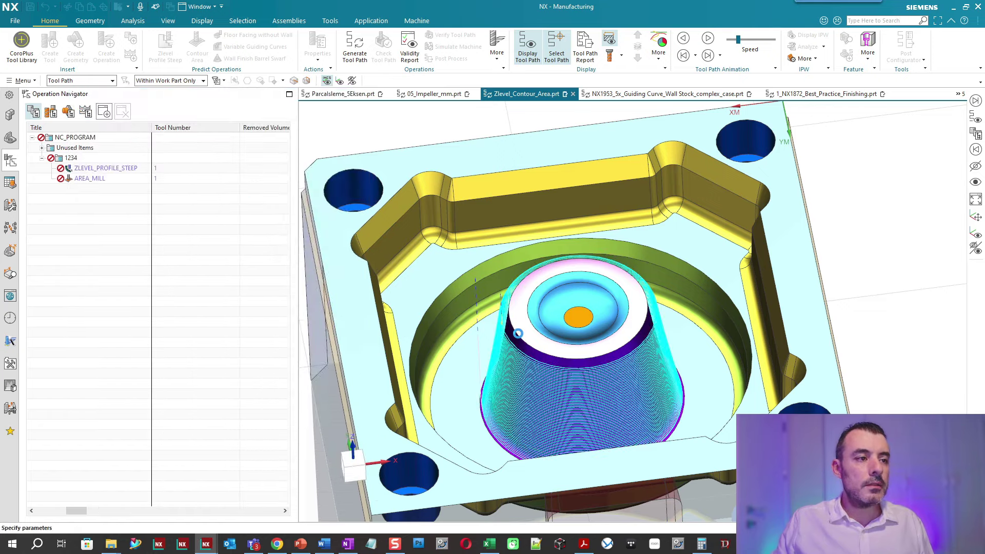
Orbit and zoom to inspect the helical passes around the cone wall.
{"action": "middle_click_drag", "start_coordinate": [518, 333], "coordinate": [563, 331]}
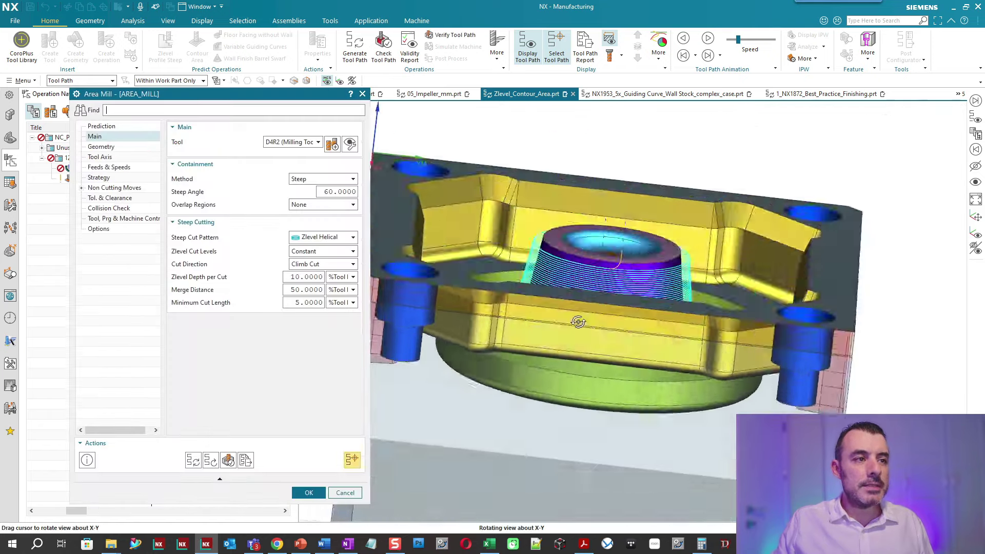
{"action": "scroll", "coordinate": [559, 318], "scroll_direction": "up", "scroll_amount": 3}
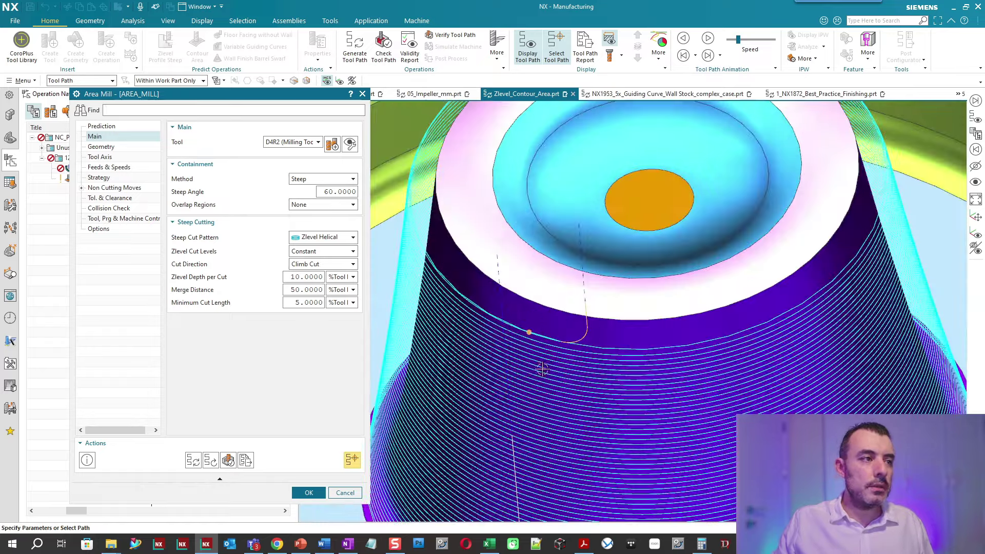
{"action": "scroll", "coordinate": [556, 295], "scroll_direction": "up", "scroll_amount": 2}
{"action": "scroll", "coordinate": [557, 295], "scroll_direction": "down", "scroll_amount": 3}
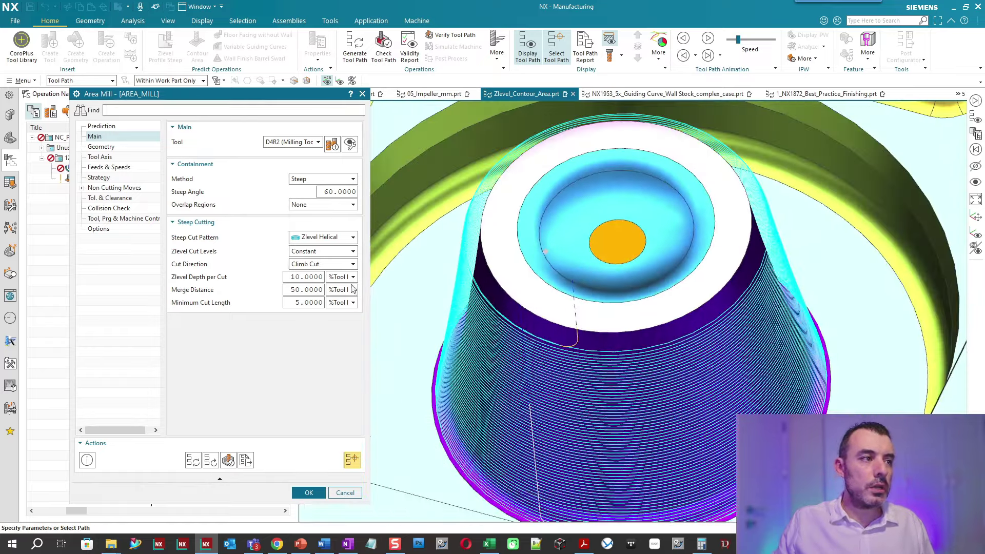
{"action": "scroll", "coordinate": [550, 386], "scroll_direction": "down", "scroll_amount": 3}
{"action": "mouse_move", "coordinate": [550, 385]}
{"action": "middle_mouse_down"}
{"action": "mouse_move", "coordinate": [555, 322]}
{"action": "mouse_move", "coordinate": [560, 352]}
{"action": "middle_mouse_up"}
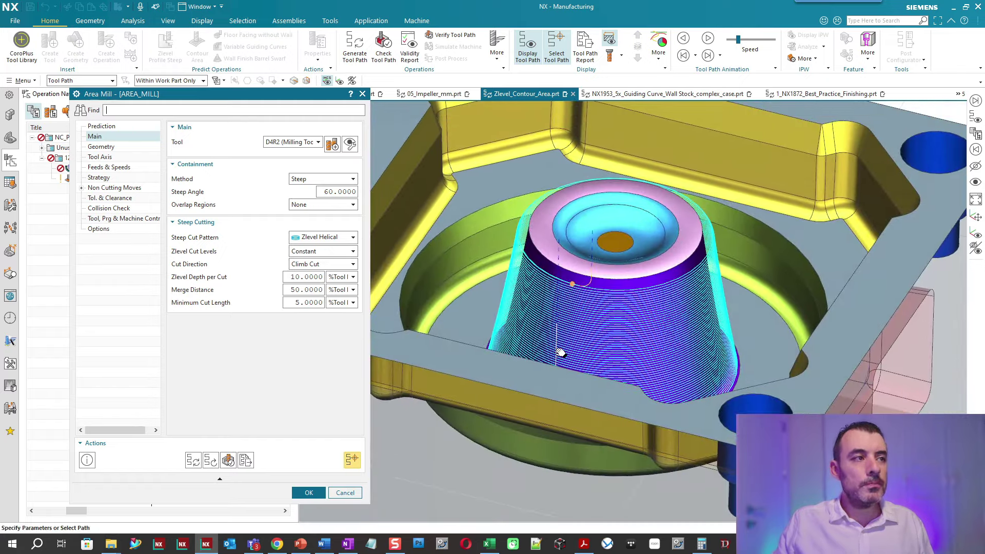
{"action": "left_click", "coordinate": [331, 178]}
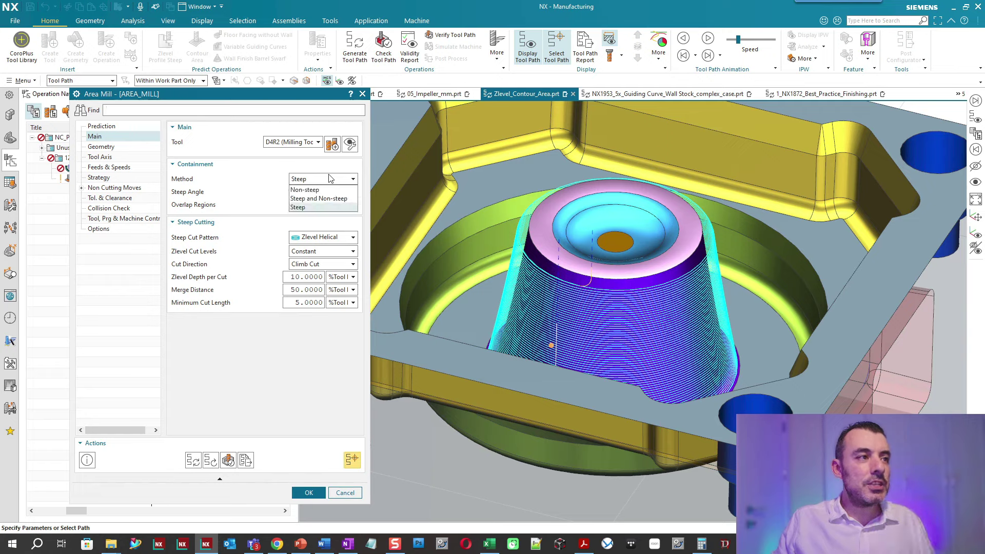
Choose Steep and Non-steep, a Spiral non-steep pattern, All Shapes finish passes, and path smoothing.
{"action": "left_click", "coordinate": [342, 199]}
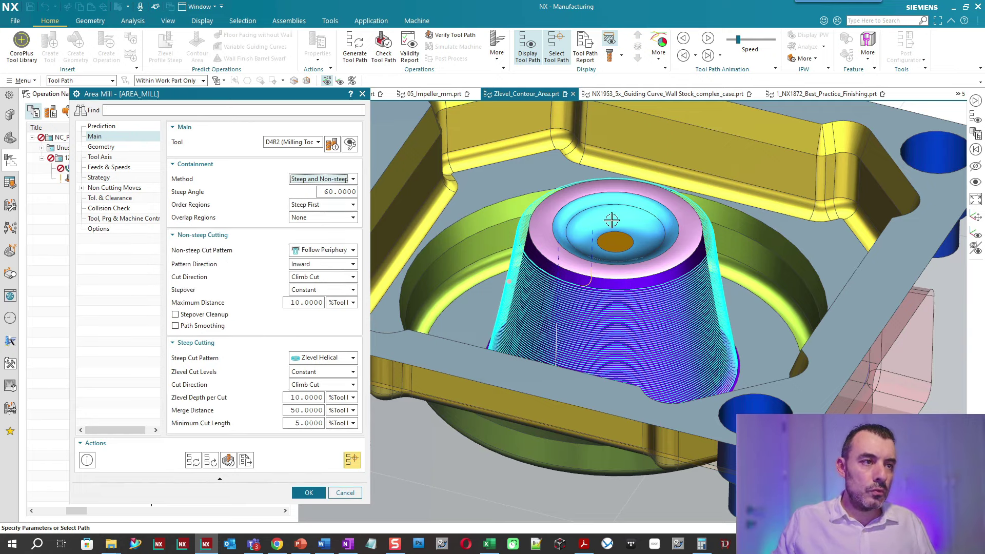
{"action": "left_click", "coordinate": [333, 250]}
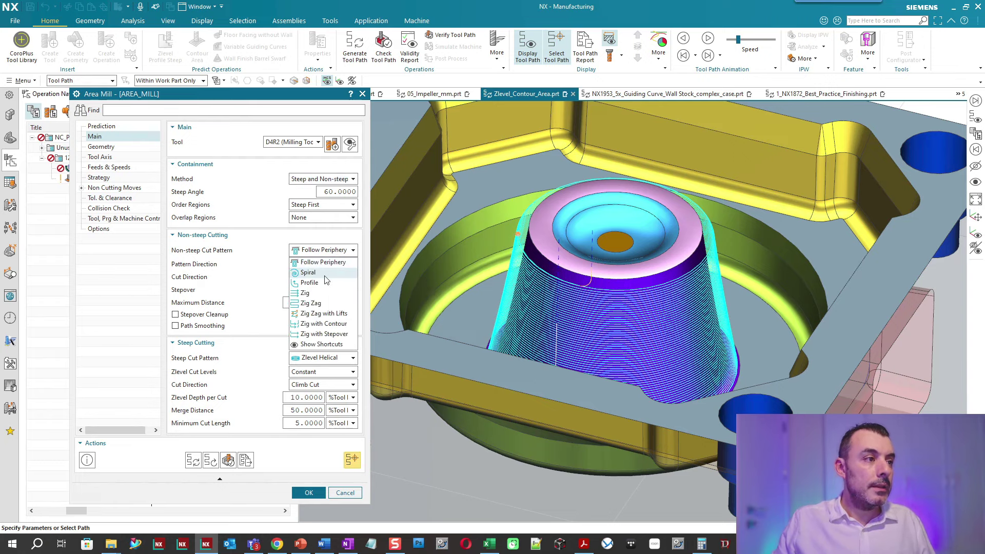
{"action": "left_click", "coordinate": [323, 273]}
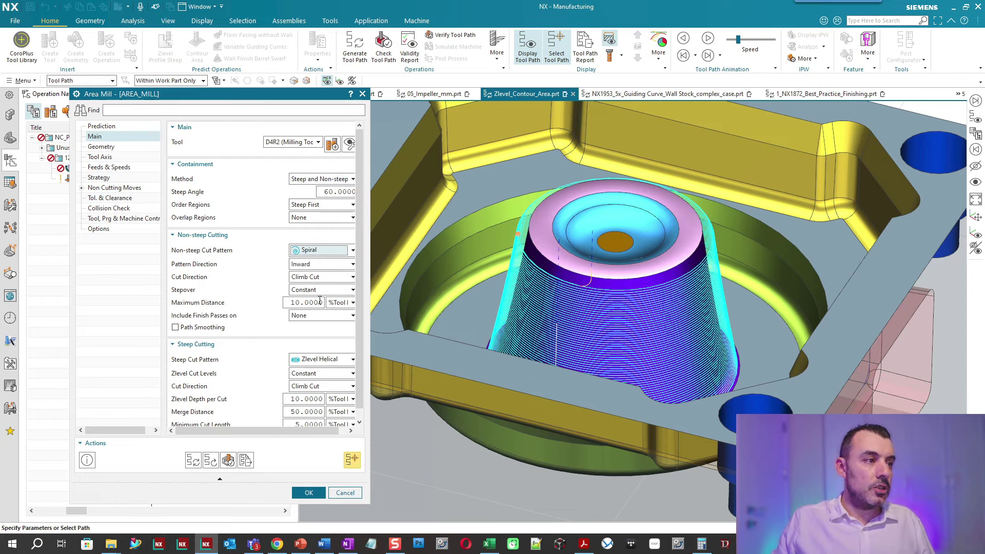
{"action": "left_click", "coordinate": [317, 315]}
{"action": "left_click", "coordinate": [313, 337]}
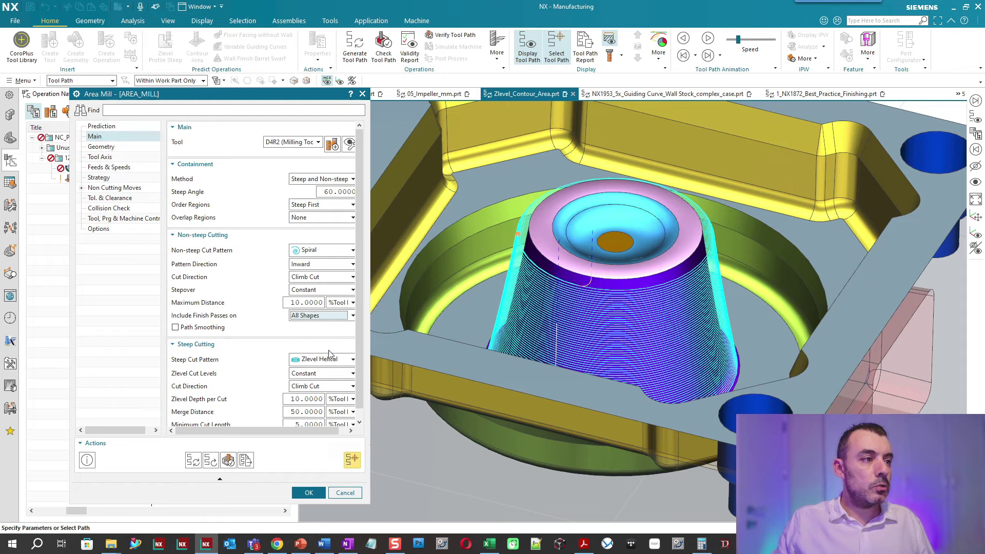
{"action": "left_click_drag", "start_coordinate": [369, 341], "coordinate": [395, 342]}
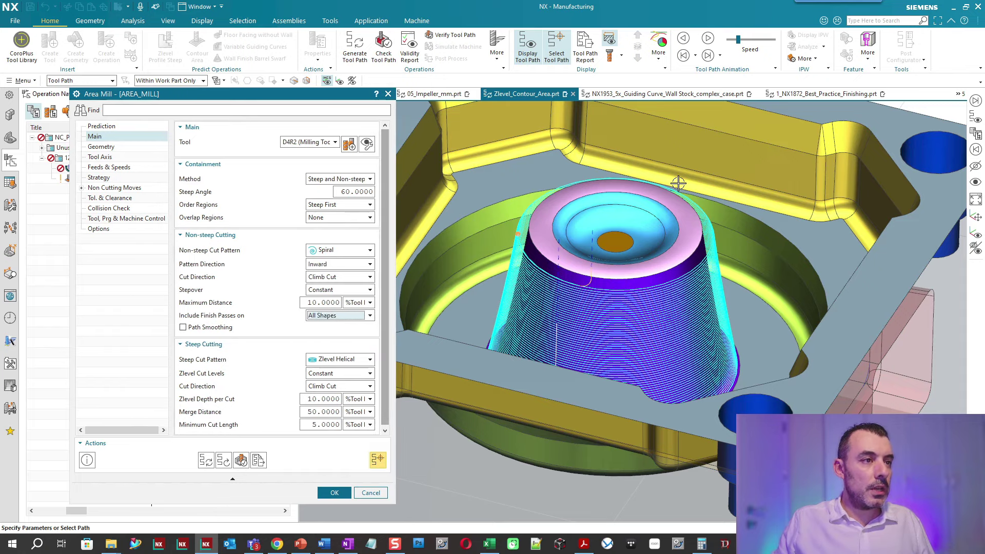
{"action": "left_click", "coordinate": [224, 332]}
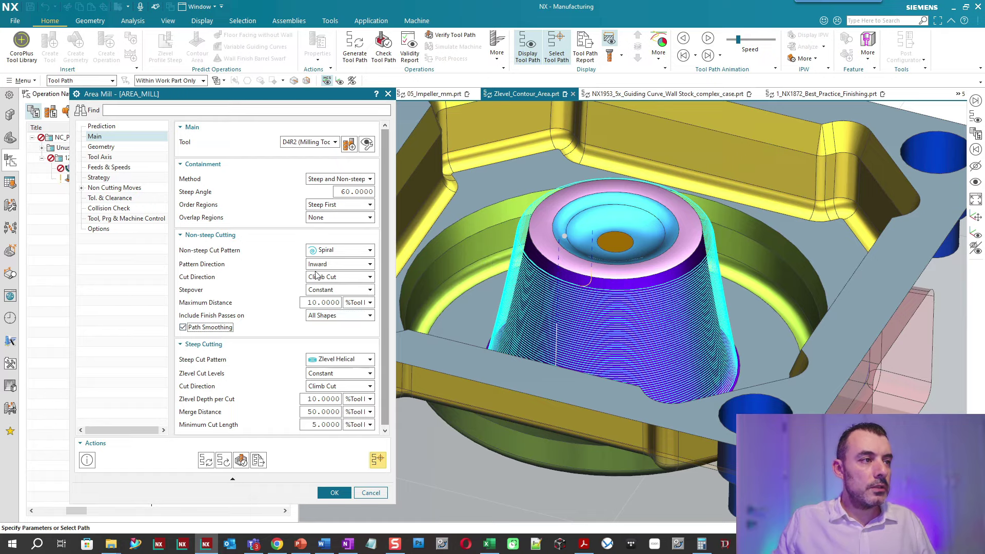
{"action": "key", "text": "ctrl+f"}
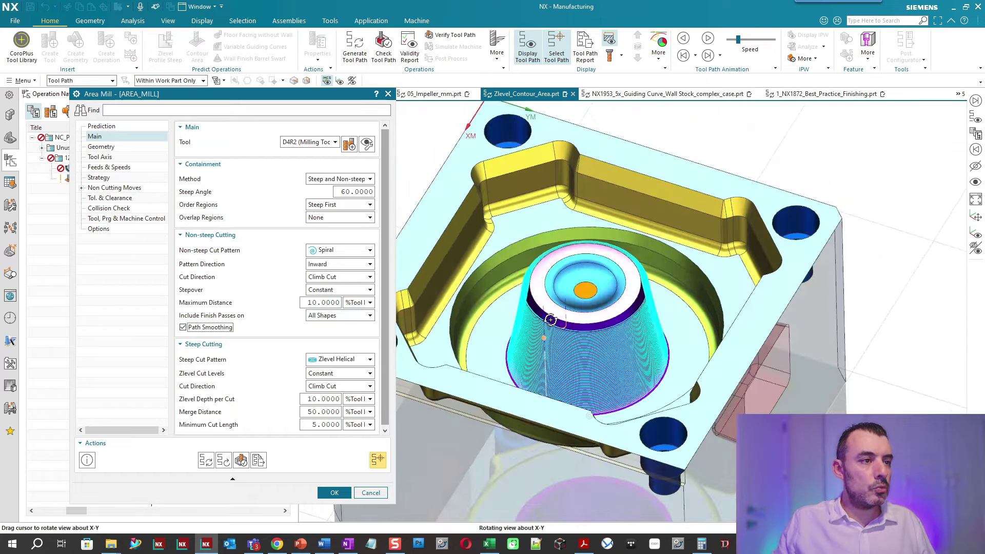
Generate and accept the combined helical and spiral AREA_MILL toolpath.
{"action": "left_click", "coordinate": [205, 460]}
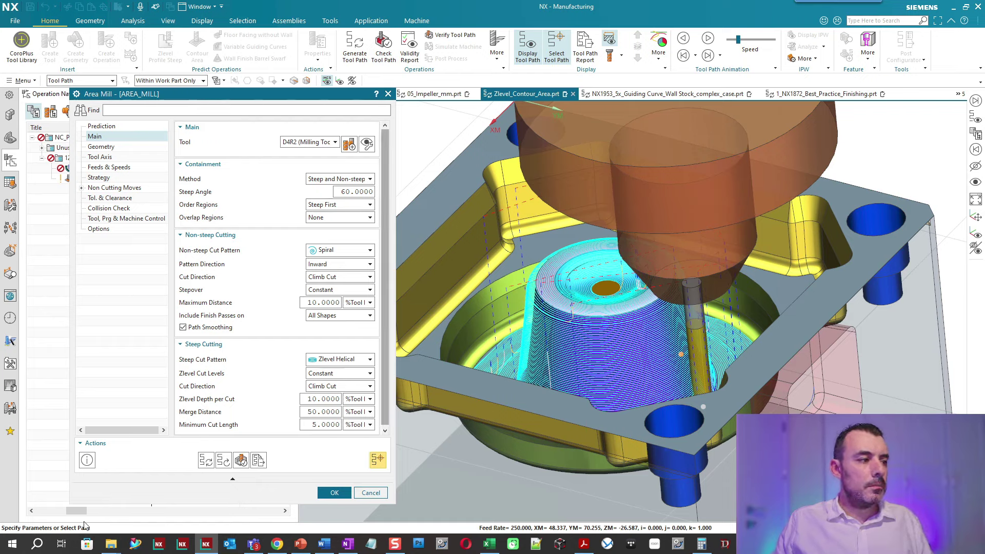
{"action": "middle_click", "coordinate": [331, 396]}
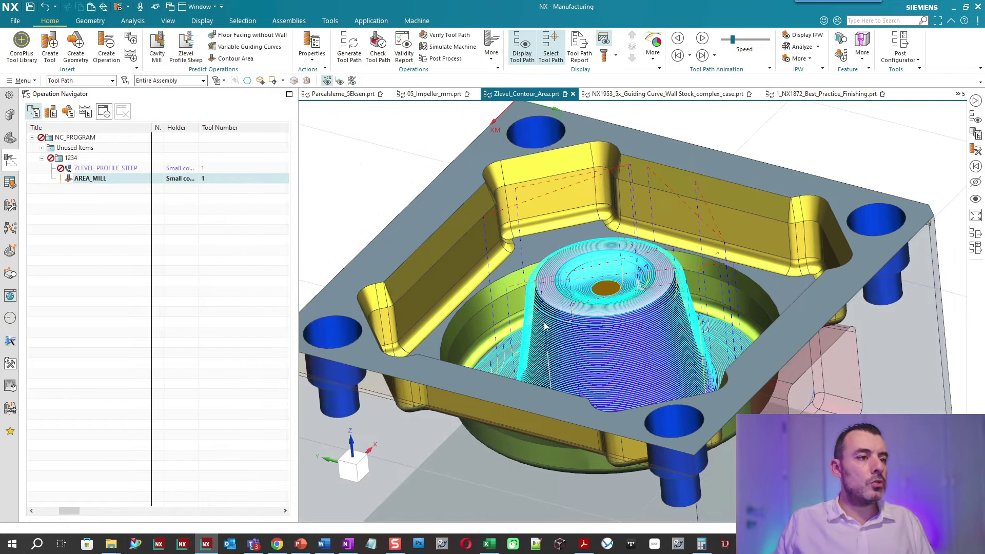
{"action": "left_click_drag", "start_coordinate": [73, 509], "coordinate": [67, 508]}
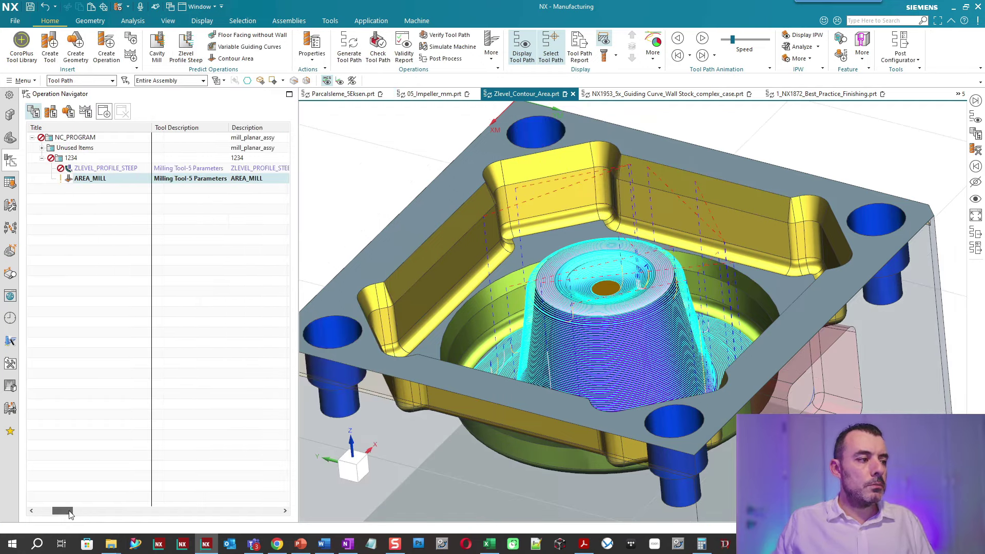
{"action": "left_click", "coordinate": [167, 180]}
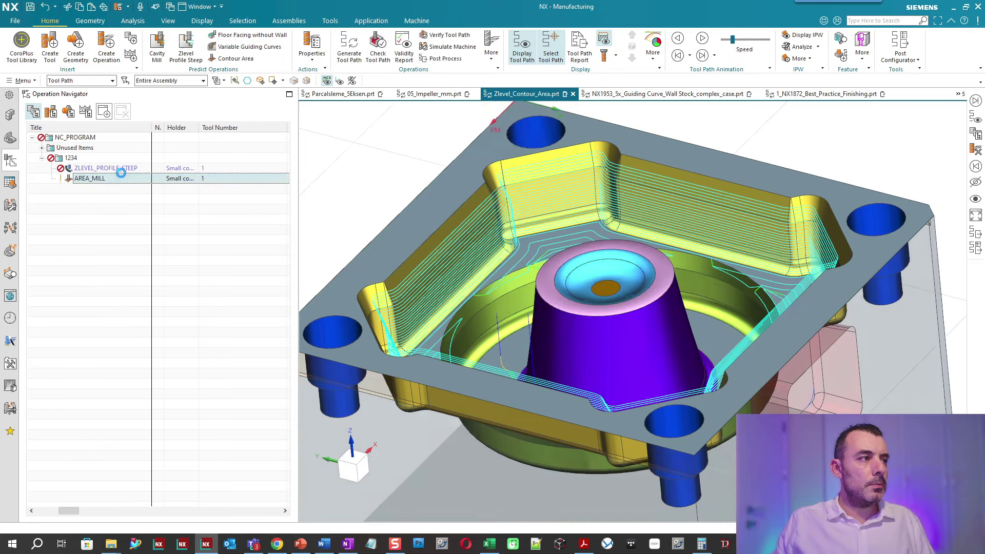
Switch the Operation Navigator to Machine Tool View and select tool D4R2.
{"action": "right_click", "coordinate": [115, 226]}
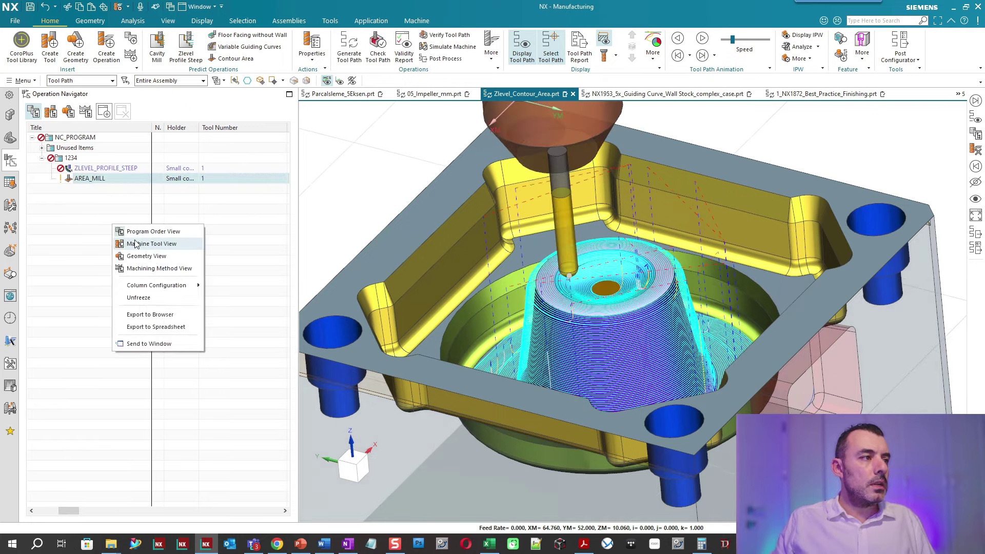
{"action": "left_click", "coordinate": [134, 239]}
{"action": "left_click", "coordinate": [84, 302]}
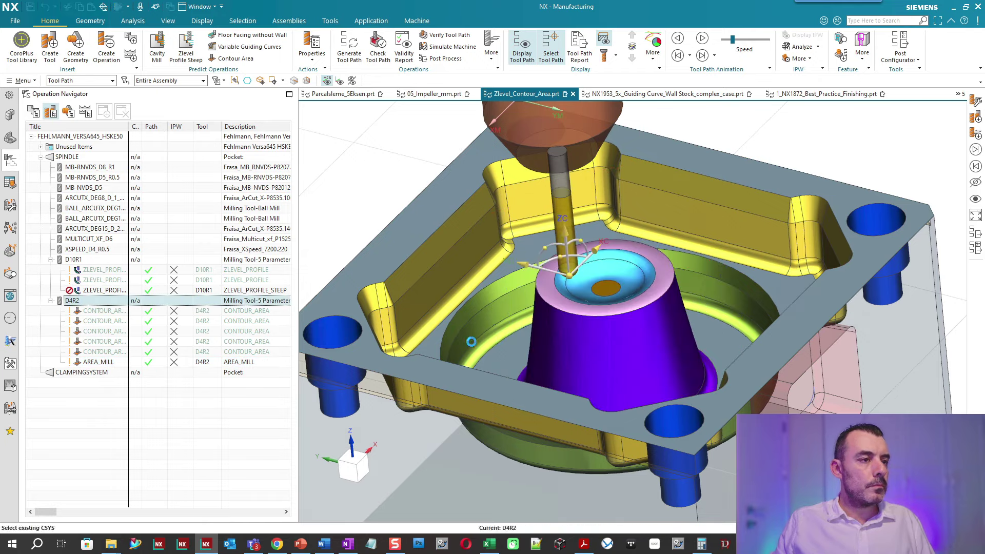
Set the tool's flute length to 10 and its length to 15.
{"action": "type", "text": "10"}
{"action": "key", "text": "shift+Tab"}
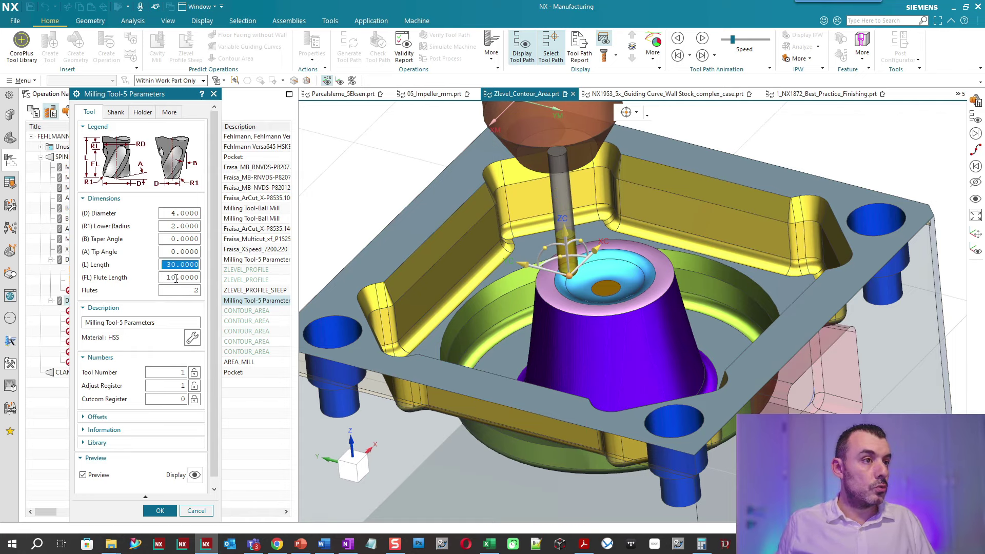
{"action": "type", "text": "5"}
{"action": "key", "text": "Tab"}
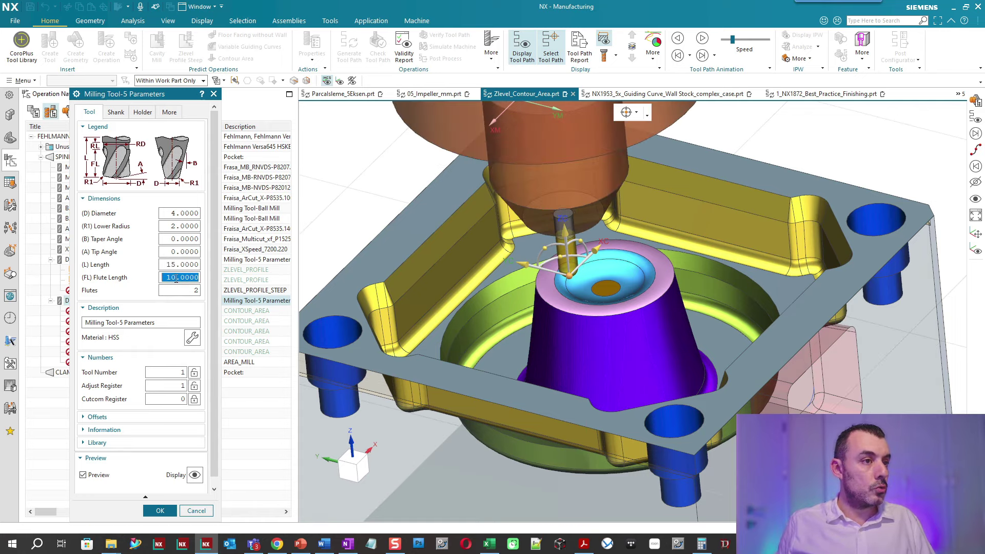
{"action": "key", "text": "shift+Tab"}
{"action": "key", "text": "shift+Tab"}
{"action": "key", "text": "shift+Tab"}
{"action": "key", "text": "shift+Tab"}
{"action": "key", "text": "shift+Tab"}
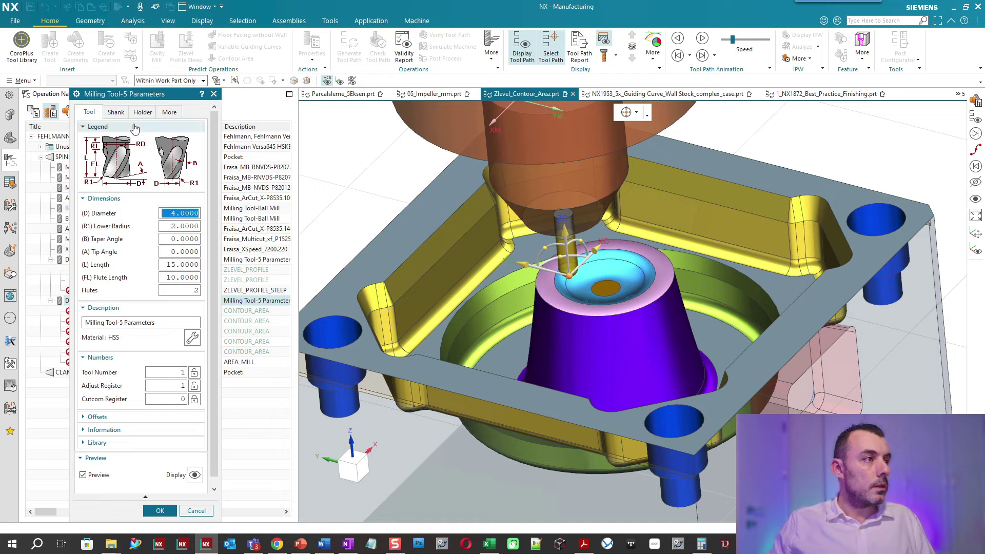
Enable a defined shank, make it straight at 10 mm, and remove the second shank step.
{"action": "left_click", "coordinate": [116, 112]}
{"action": "left_click", "coordinate": [98, 140]}
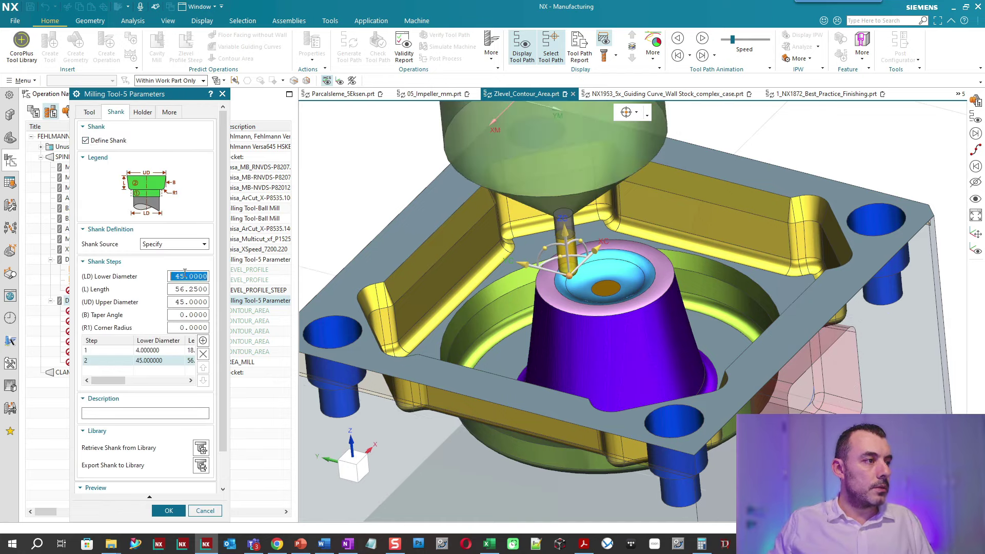
{"action": "key", "text": "Tab"}
{"action": "key", "text": "Tab"}
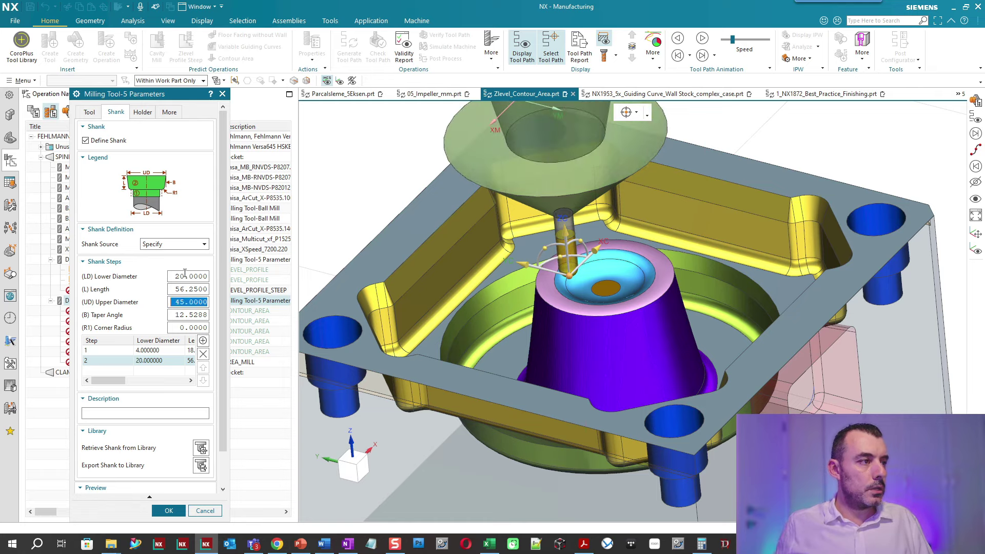
{"action": "key", "text": "Tab"}
{"action": "double_click", "coordinate": [185, 276]}
{"action": "type", "text": "10"}
{"action": "key", "text": "Tab"}
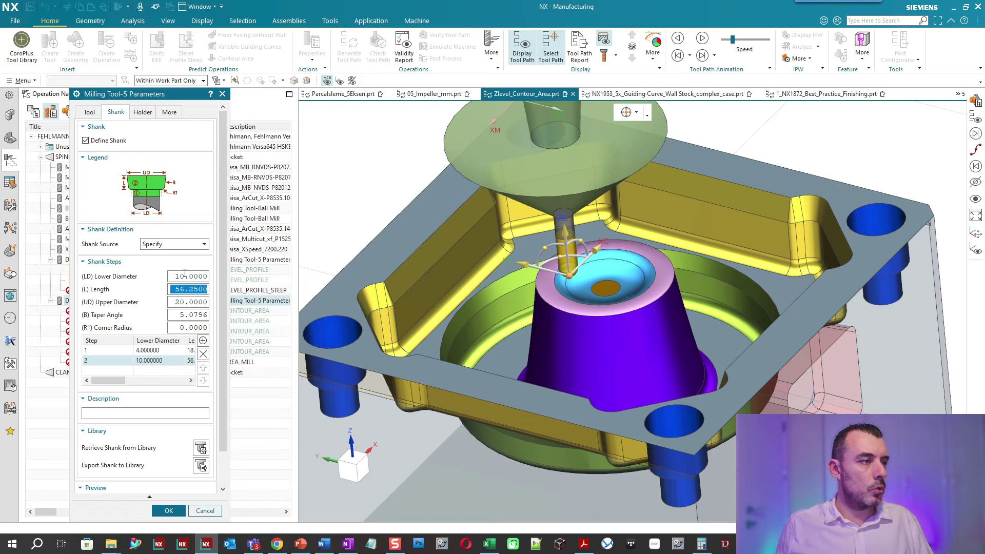
{"action": "key", "text": "Tab"}
{"action": "key", "text": "Return"}
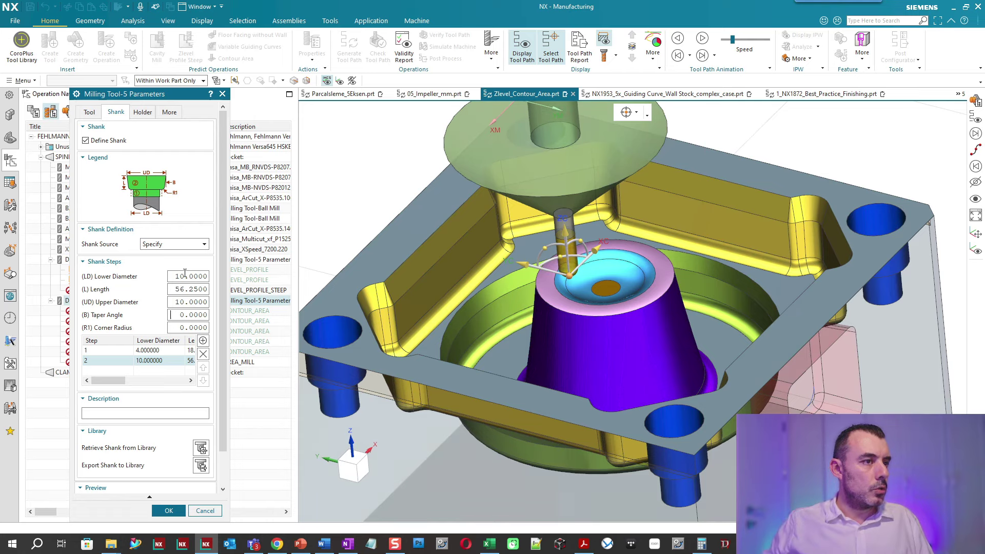
{"action": "left_click", "coordinate": [202, 354]}
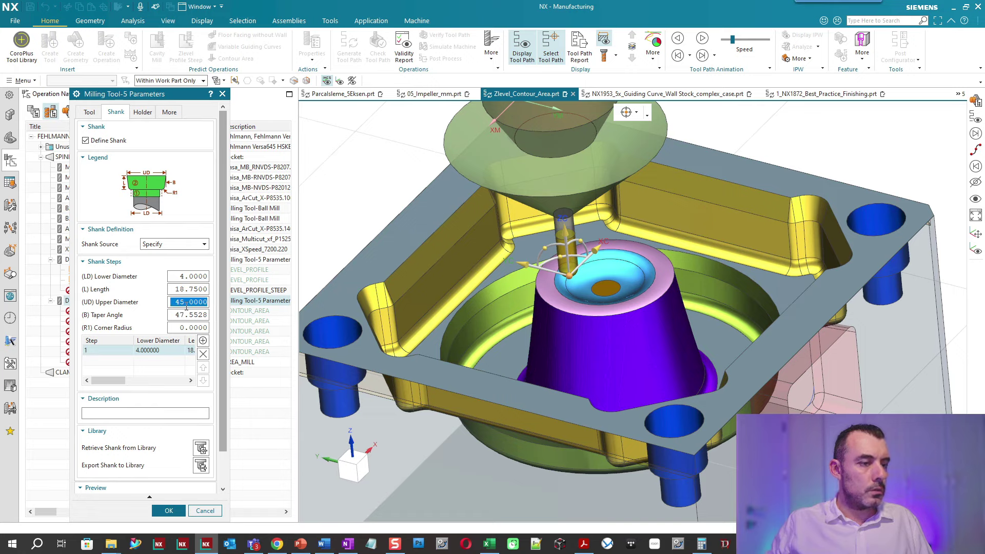
{"action": "type", "text": "10"}
{"action": "key", "text": "Tab"}
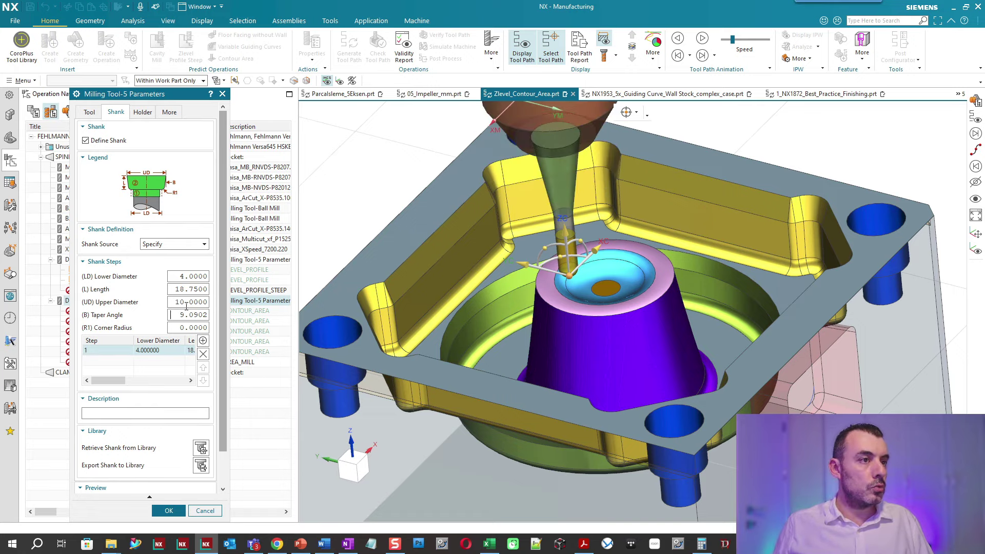
Taper the shank to lower diameter 6 and upper diameter 12, then accept.
{"action": "mouse_move", "coordinate": [416, 303]}
{"action": "middle_mouse_down"}
{"action": "mouse_move", "coordinate": [527, 366]}
{"action": "mouse_move", "coordinate": [524, 484]}
{"action": "middle_mouse_up"}
{"action": "scroll", "coordinate": [524, 484], "scroll_direction": "up", "scroll_amount": 3}
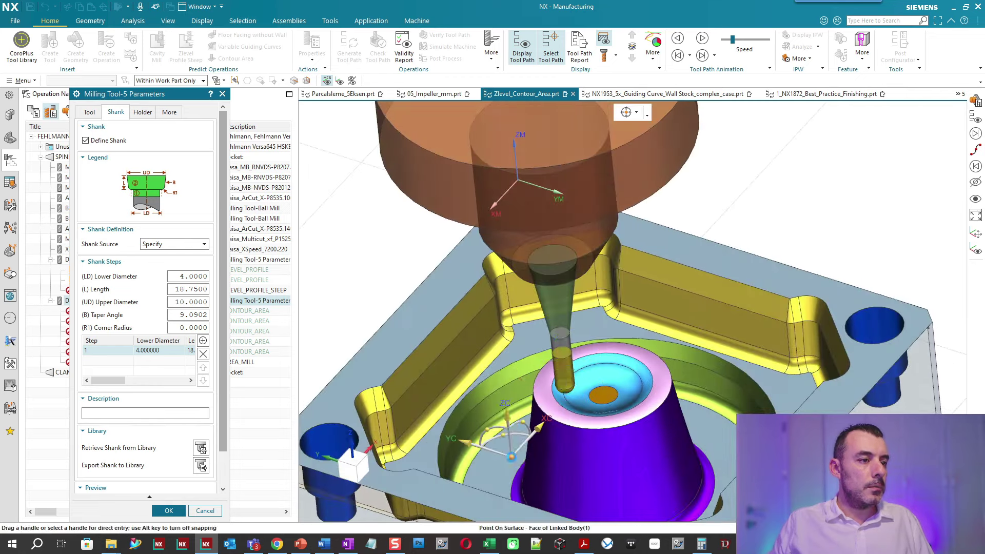
{"action": "middle_click_drag", "start_coordinate": [524, 484], "coordinate": [468, 411]}
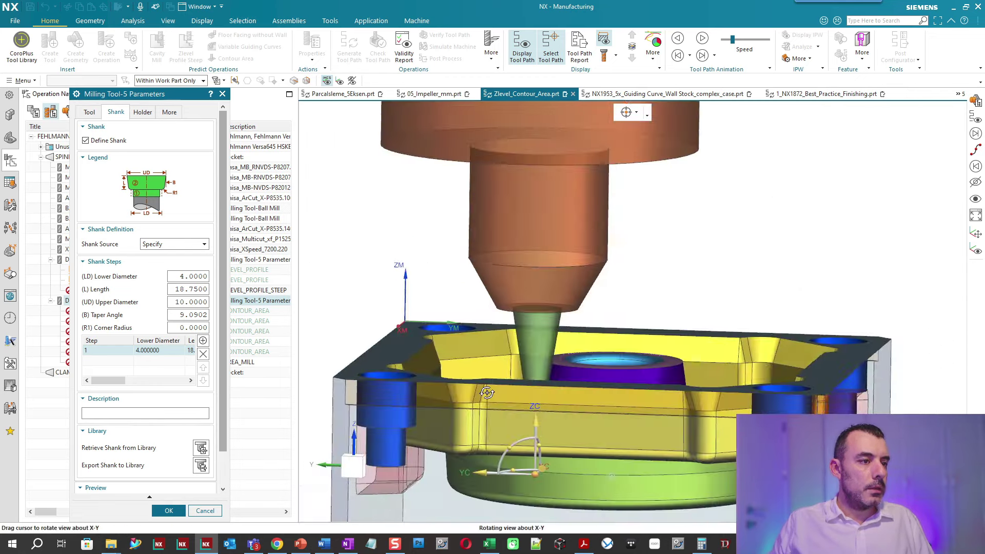
{"action": "scroll", "coordinate": [467, 410], "scroll_direction": "up", "scroll_amount": 3}
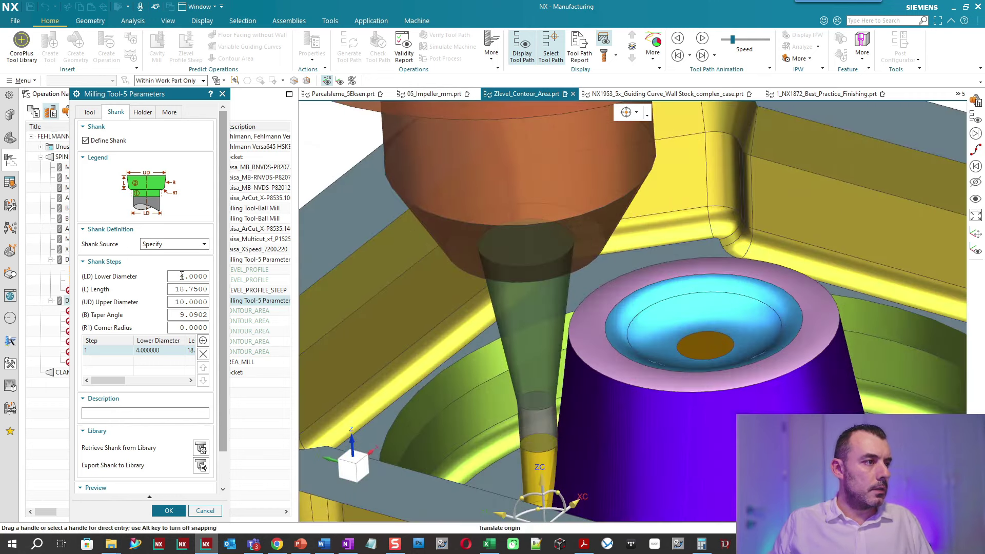
{"action": "type", "text": "60"}
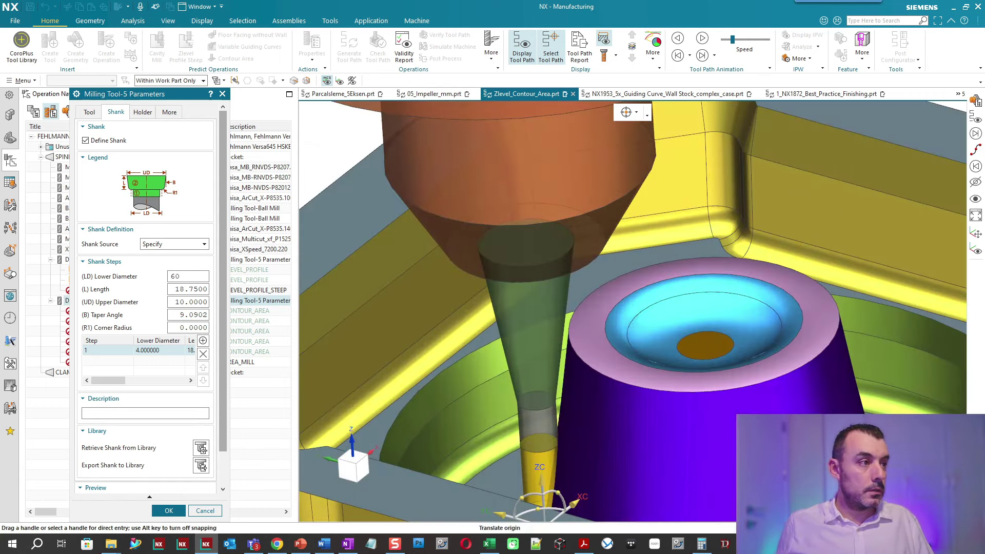
{"action": "key", "text": "Tab"}
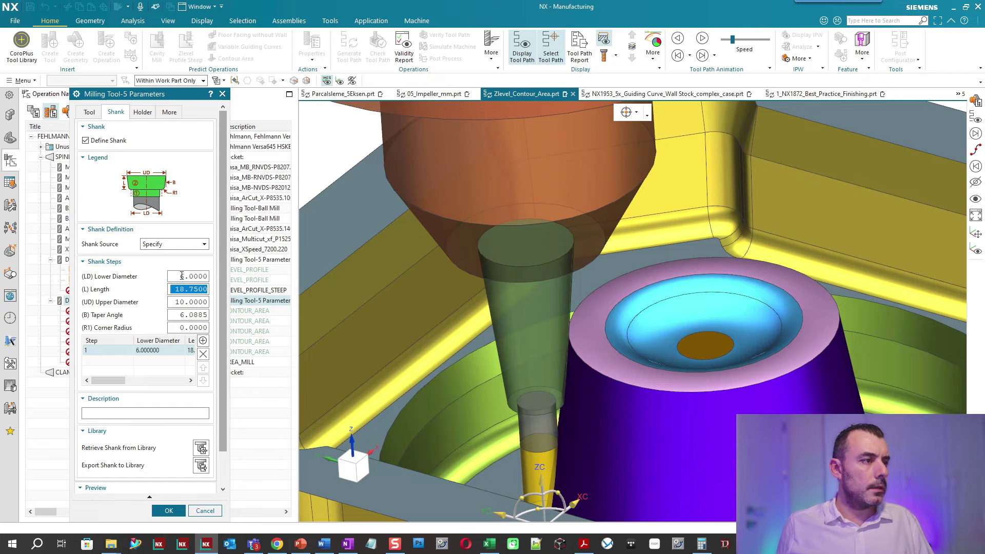
{"action": "key", "text": "Tab"}
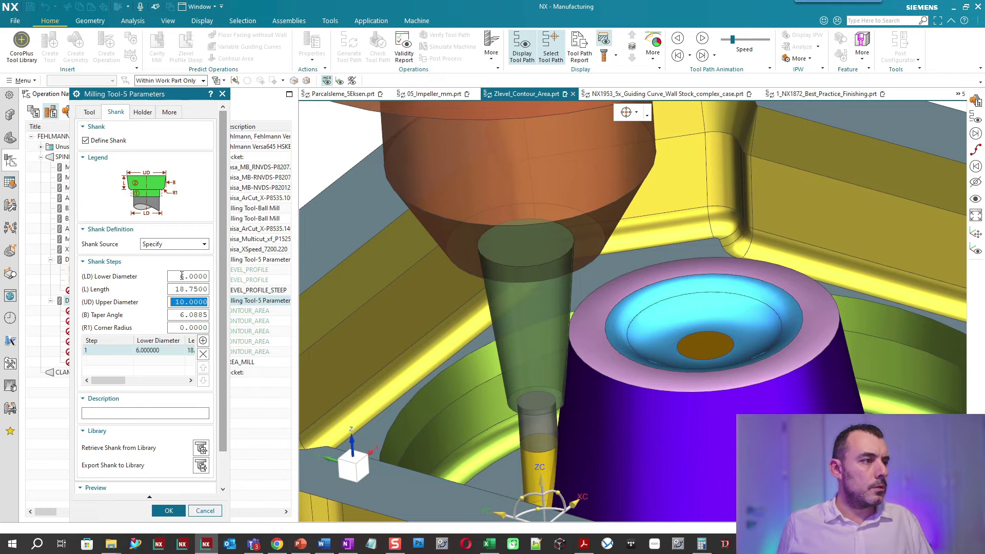
{"action": "type", "text": "12"}
{"action": "key", "text": "Tab"}
{"action": "mouse_move", "coordinate": [308, 246]}
{"action": "middle_mouse_down"}
{"action": "mouse_move", "coordinate": [443, 333]}
{"action": "mouse_move", "coordinate": [428, 321]}
{"action": "mouse_move", "coordinate": [390, 359]}
{"action": "middle_mouse_up"}
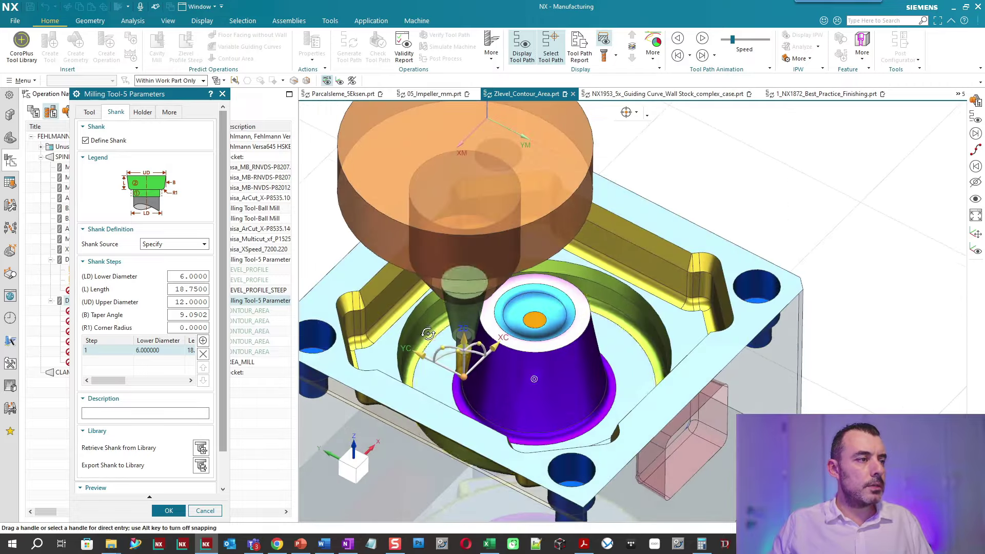
{"action": "left_click", "coordinate": [169, 511]}
Switch the Operation Navigator back to Program Order View.
{"action": "right_click", "coordinate": [86, 261]}
{"action": "left_click", "coordinate": [112, 267]}
{"action": "left_click", "coordinate": [90, 178]}
Show the tapered-shank tool at several points along the AREA_MILL cone toolpath.
{"action": "left_click", "coordinate": [468, 395]}
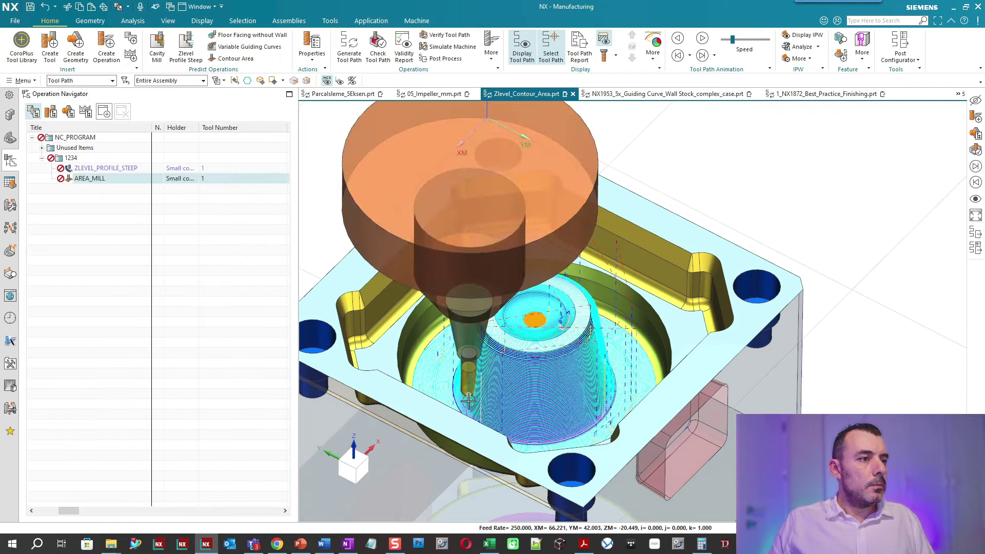
{"action": "scroll", "coordinate": [505, 351], "scroll_direction": "up", "scroll_amount": 2}
{"action": "scroll", "coordinate": [513, 333], "scroll_direction": "up", "scroll_amount": 2}
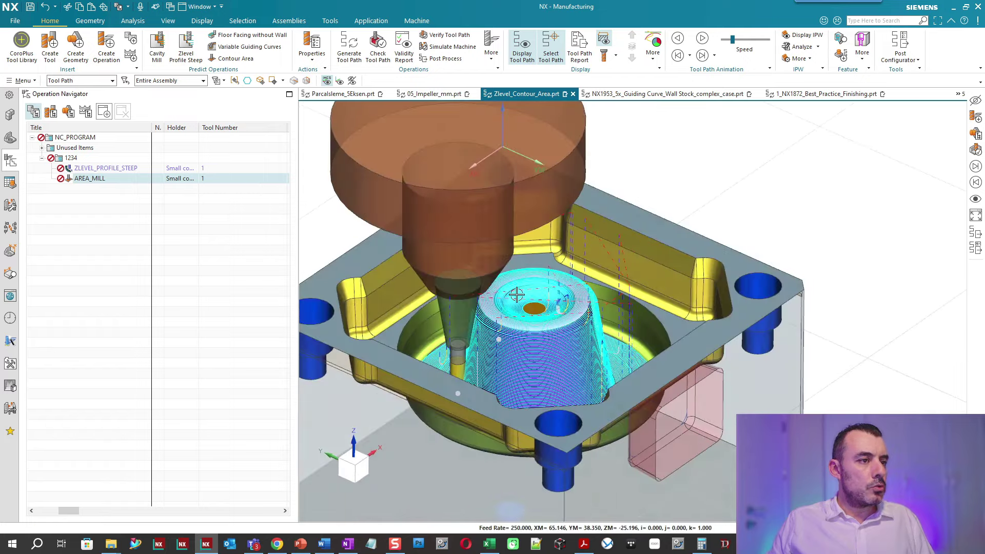
{"action": "scroll", "coordinate": [532, 290], "scroll_direction": "up", "scroll_amount": 3}
{"action": "left_click", "coordinate": [524, 322]}
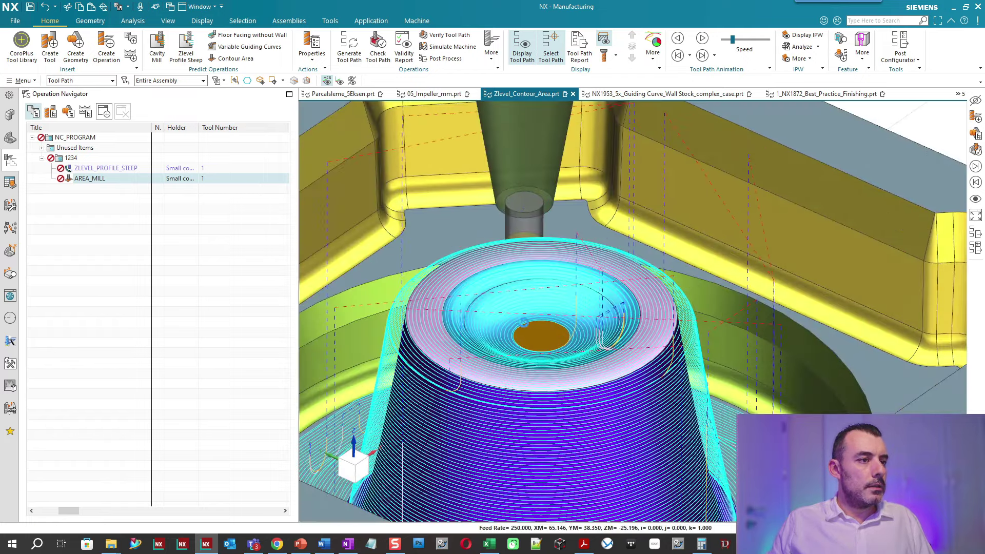
{"action": "left_click", "coordinate": [453, 324]}
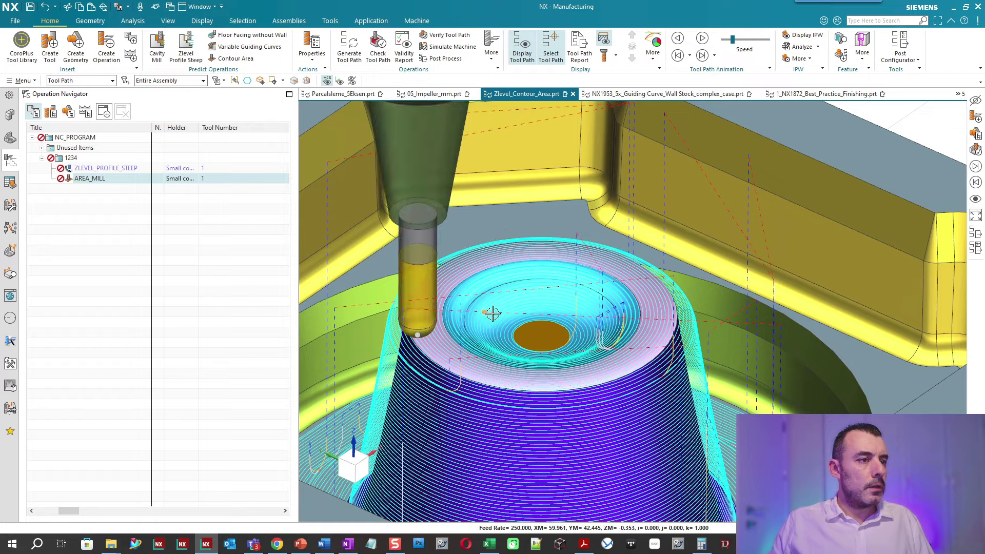
{"action": "left_click", "coordinate": [479, 323]}
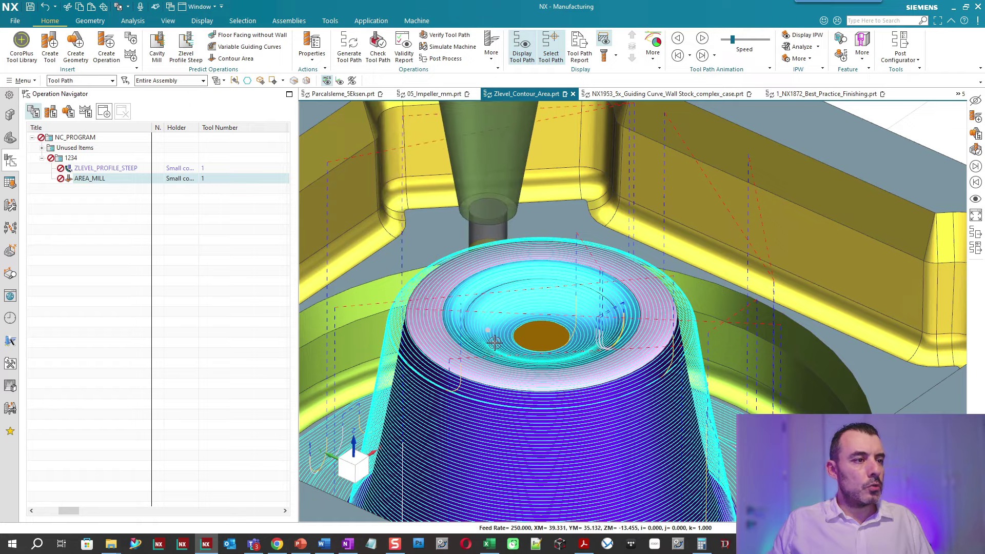
{"action": "mouse_move", "coordinate": [460, 363]}
{"action": "middle_mouse_down"}
{"action": "mouse_move", "coordinate": [517, 356]}
{"action": "mouse_move", "coordinate": [410, 377]}
{"action": "middle_mouse_up"}
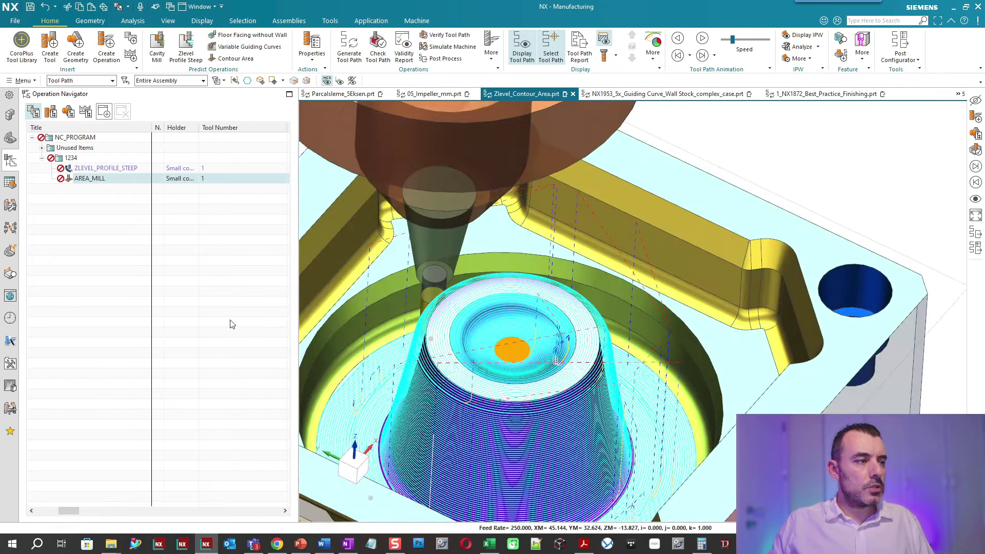
{"action": "right_click", "coordinate": [93, 178]}
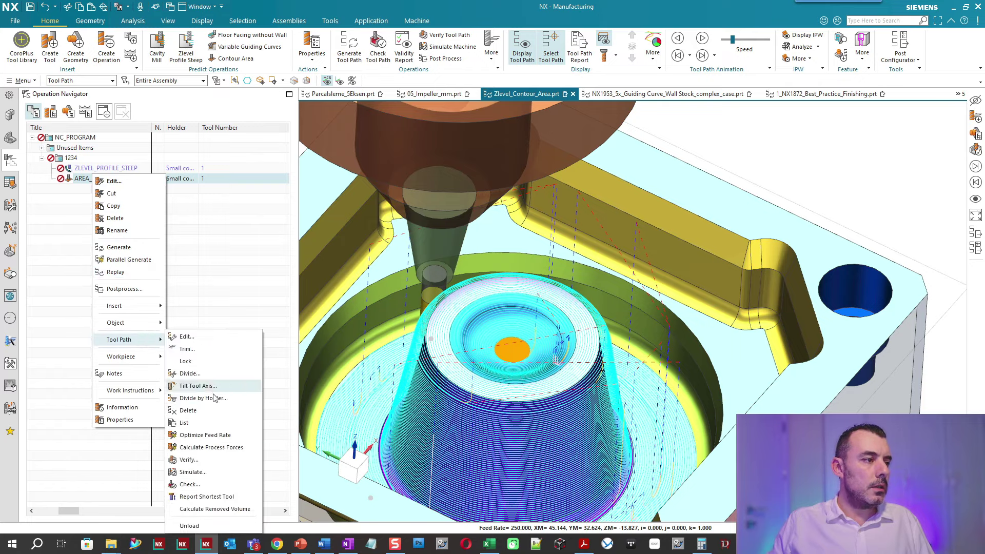
{"action": "mouse_move", "coordinate": [128, 348]}
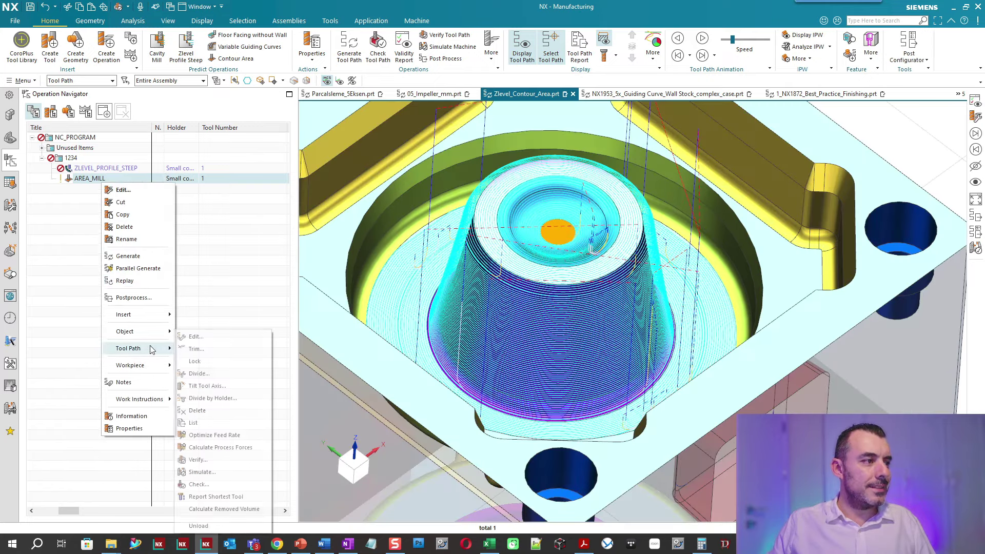
Tilt the AREA_MILL tool axis using Tilt/Retract avoidance with 3 mm holder and shank clearance.
{"action": "left_click", "coordinate": [229, 387]}
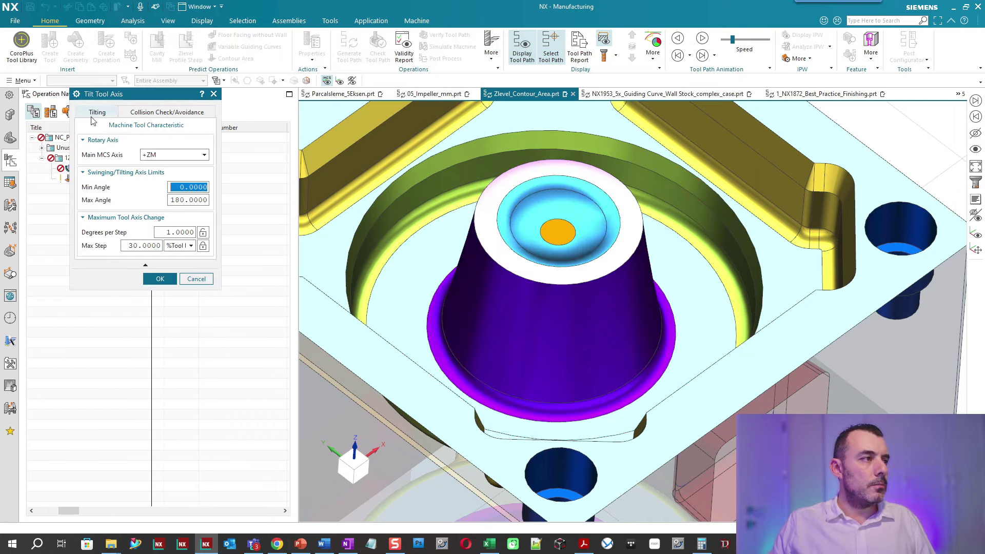
{"action": "left_click", "coordinate": [103, 115]}
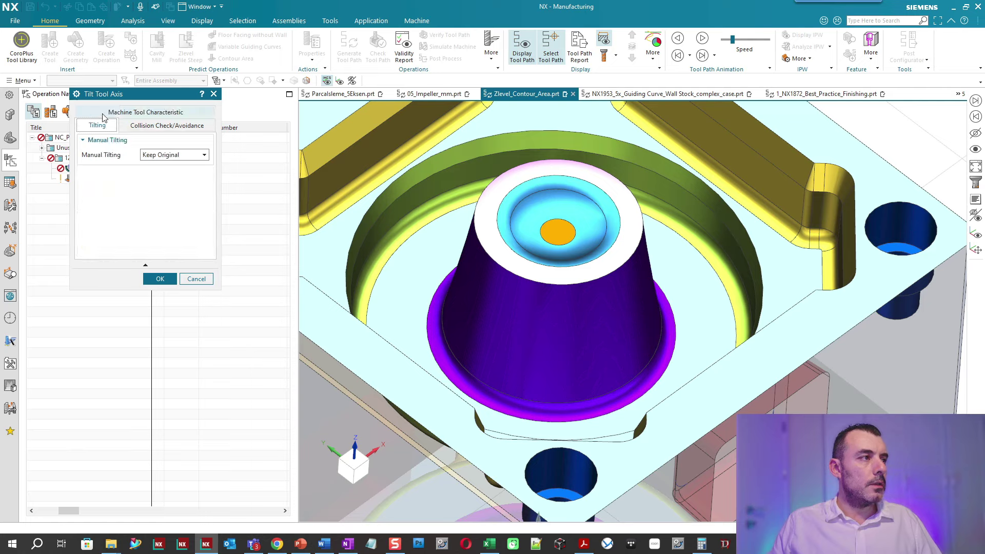
{"action": "left_click", "coordinate": [161, 128]}
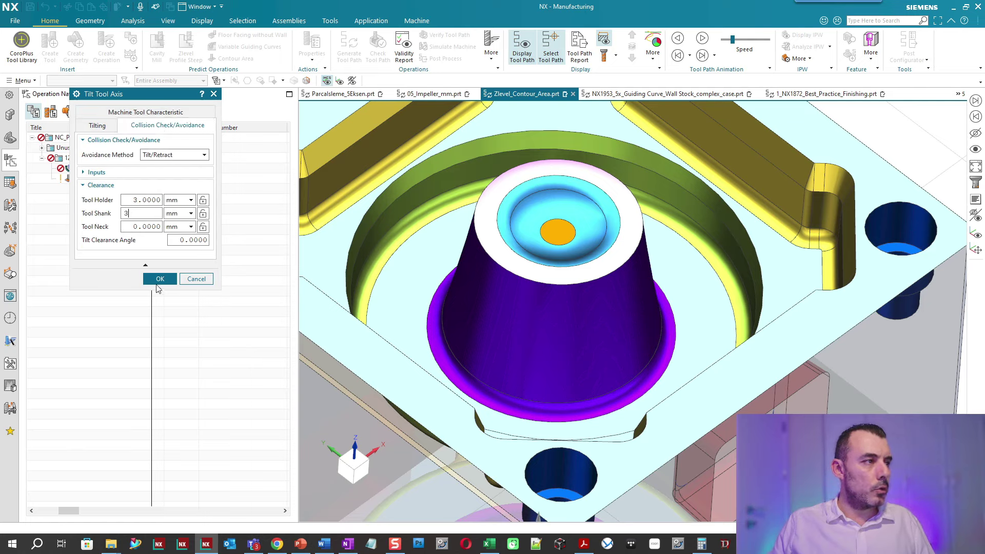
{"action": "left_click", "coordinate": [152, 277]}
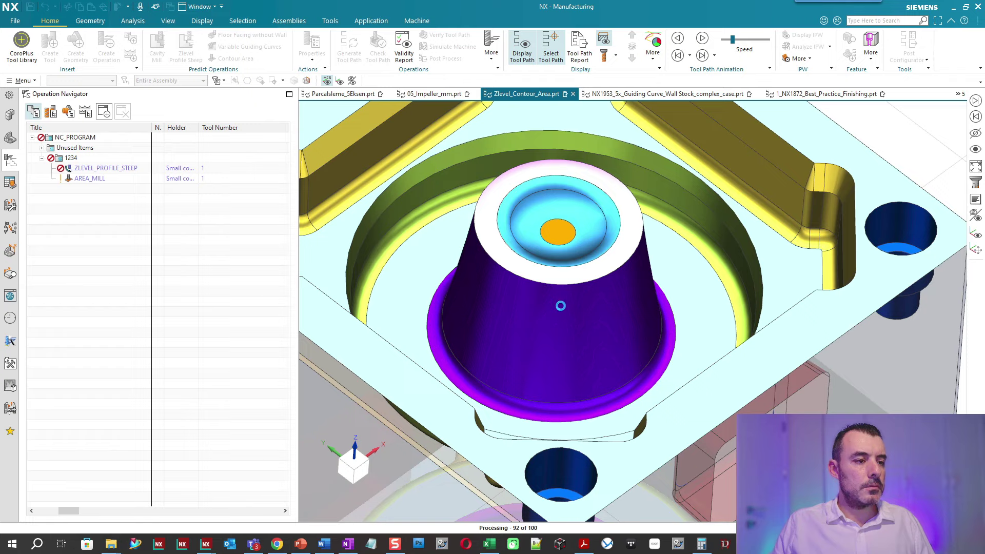
{"action": "right_click", "coordinate": [112, 178]}
{"action": "mouse_move", "coordinate": [140, 341]}
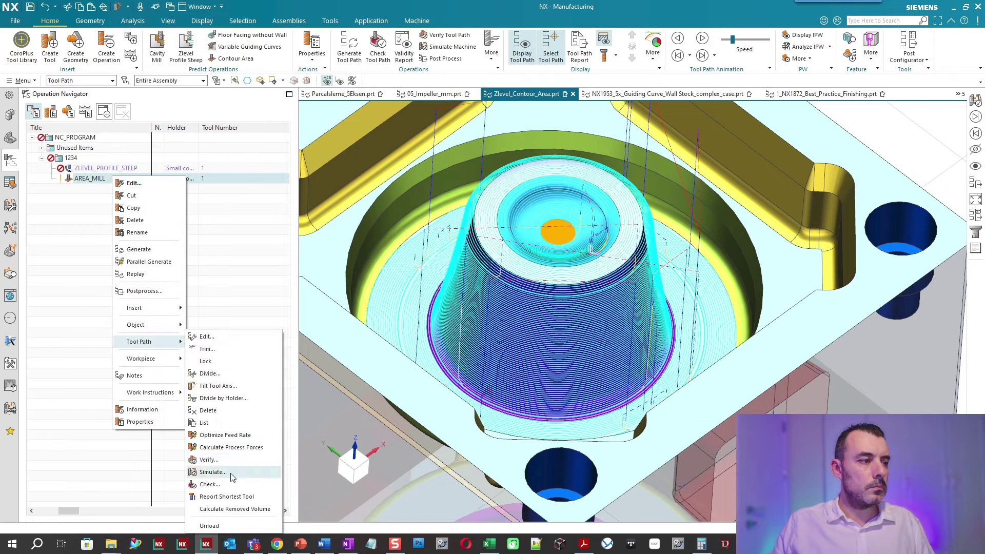
Start the AREA_MILL toolpath replay and orbit and zoom to frame the whole part and tool.
{"action": "key", "text": "Return"}
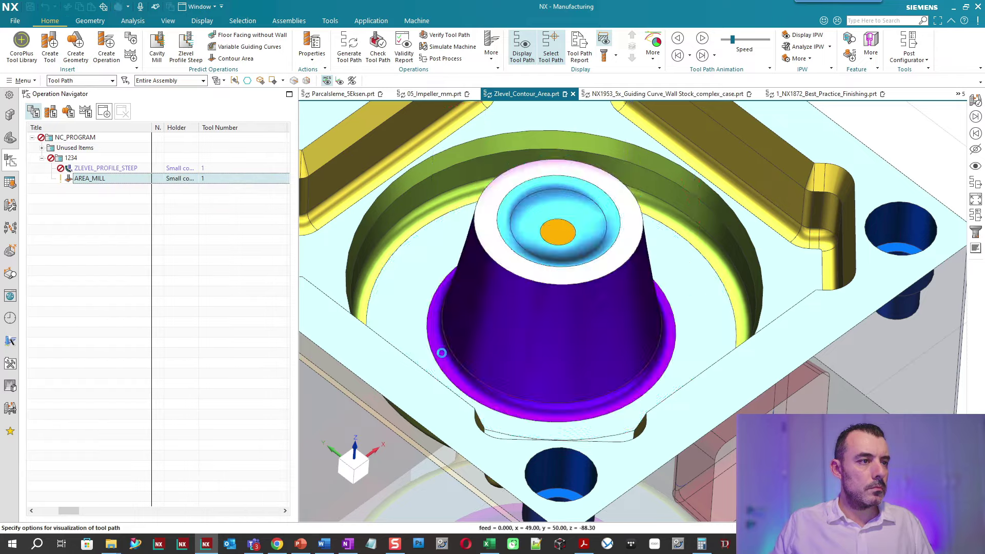
{"action": "middle_click_drag", "start_coordinate": [440, 362], "coordinate": [465, 300]}
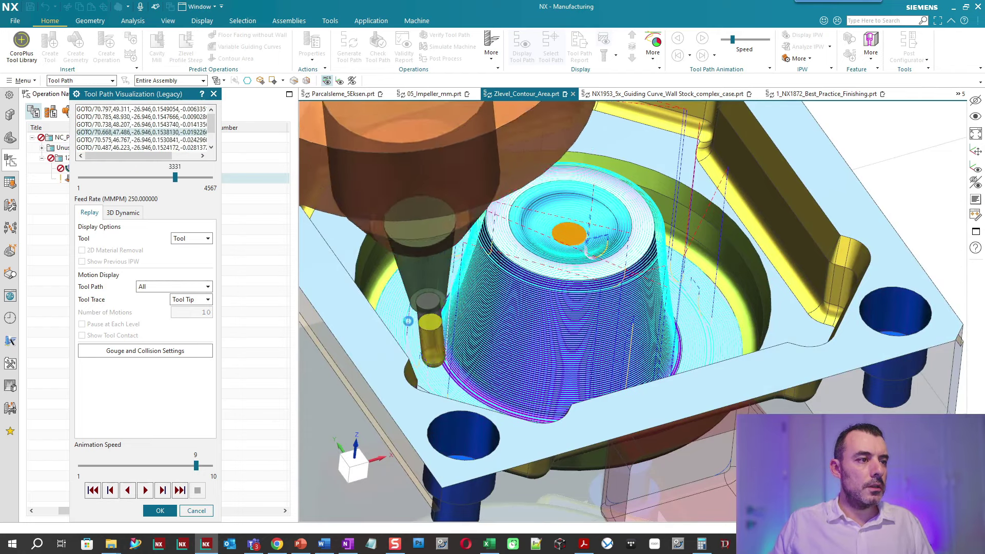
{"action": "scroll", "coordinate": [455, 288], "scroll_direction": "down", "scroll_amount": 3}
{"action": "mouse_move", "coordinate": [456, 287]}
{"action": "middle_mouse_down"}
{"action": "mouse_move", "coordinate": [501, 258]}
{"action": "mouse_move", "coordinate": [467, 283]}
{"action": "middle_mouse_up"}
{"action": "scroll", "coordinate": [477, 272], "scroll_direction": "down", "scroll_amount": 3}
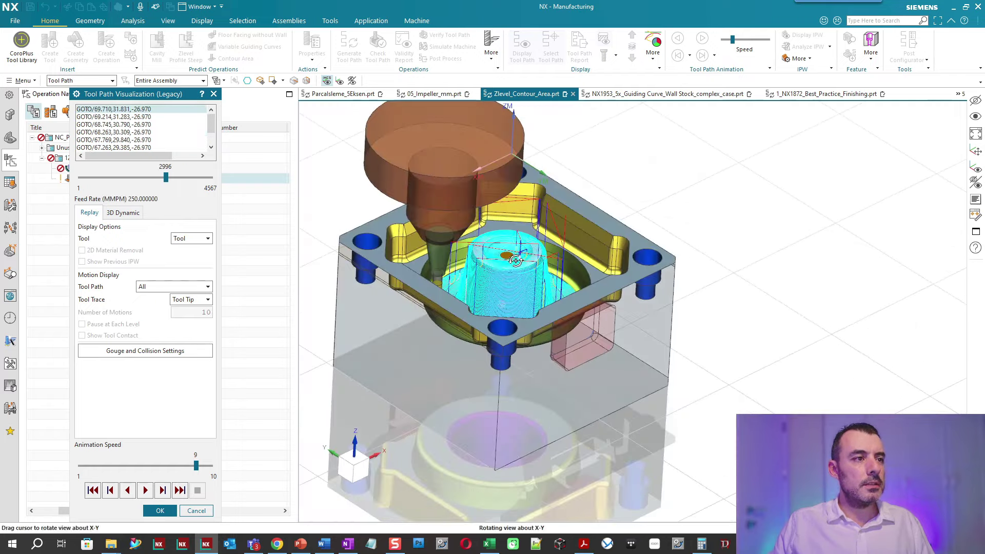
{"action": "scroll", "coordinate": [465, 284], "scroll_direction": "up", "scroll_amount": 5}
Play the tilted-tool animation, raising speed to 6 then 8 while orbiting to check clearance.
{"action": "left_click", "coordinate": [119, 467]}
{"action": "left_click", "coordinate": [146, 490]}
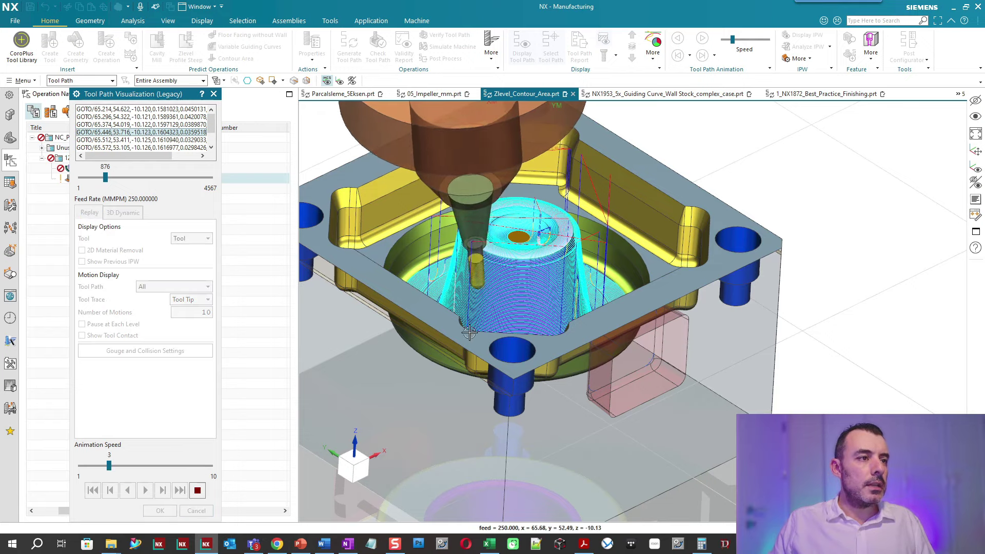
{"action": "left_click", "coordinate": [186, 466]}
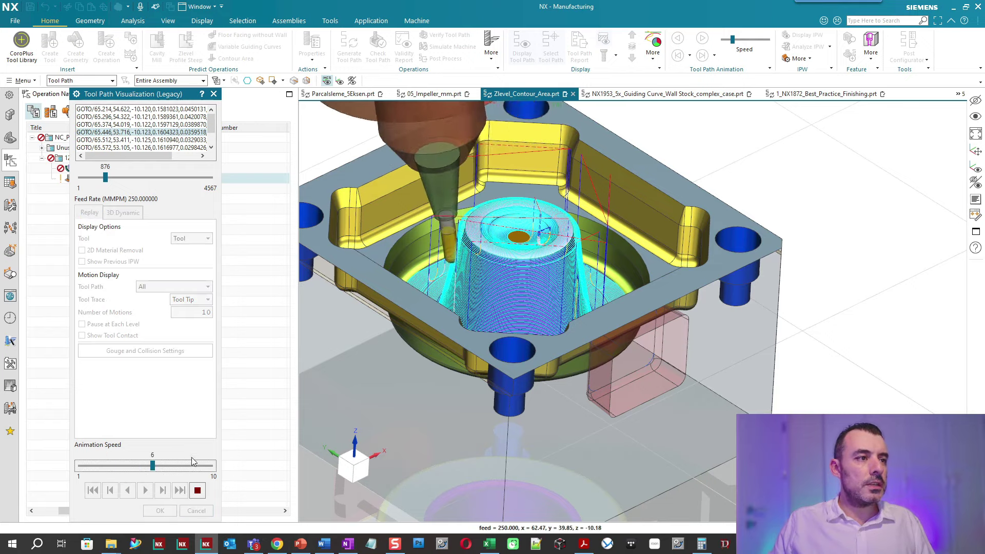
{"action": "mouse_move", "coordinate": [529, 220]}
{"action": "middle_mouse_down"}
{"action": "mouse_move", "coordinate": [539, 211]}
{"action": "mouse_move", "coordinate": [498, 198]}
{"action": "mouse_move", "coordinate": [505, 287]}
{"action": "middle_mouse_up"}
{"action": "left_click", "coordinate": [181, 471]}
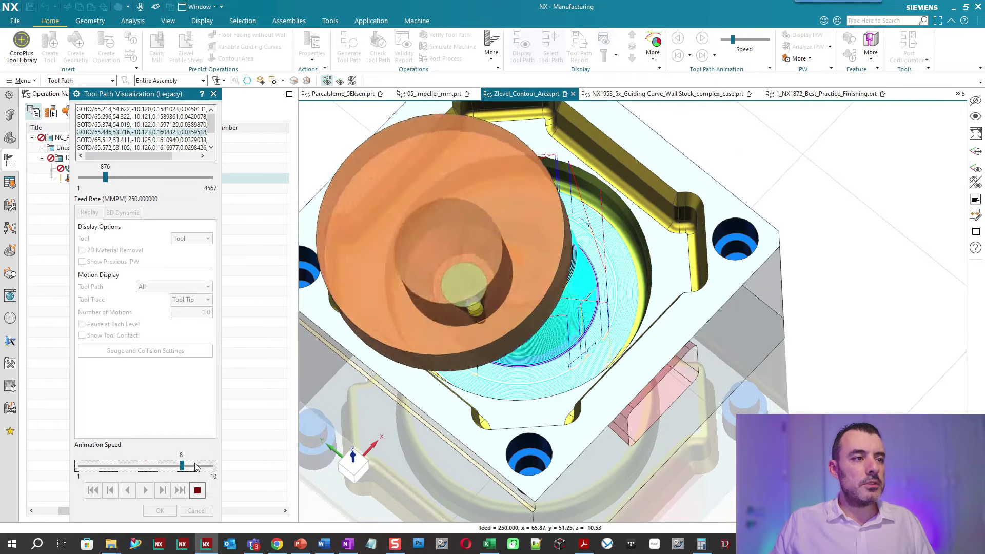
{"action": "mouse_move", "coordinate": [440, 333]}
{"action": "middle_mouse_down"}
{"action": "mouse_move", "coordinate": [438, 297]}
{"action": "mouse_move", "coordinate": [473, 323]}
{"action": "middle_mouse_up"}
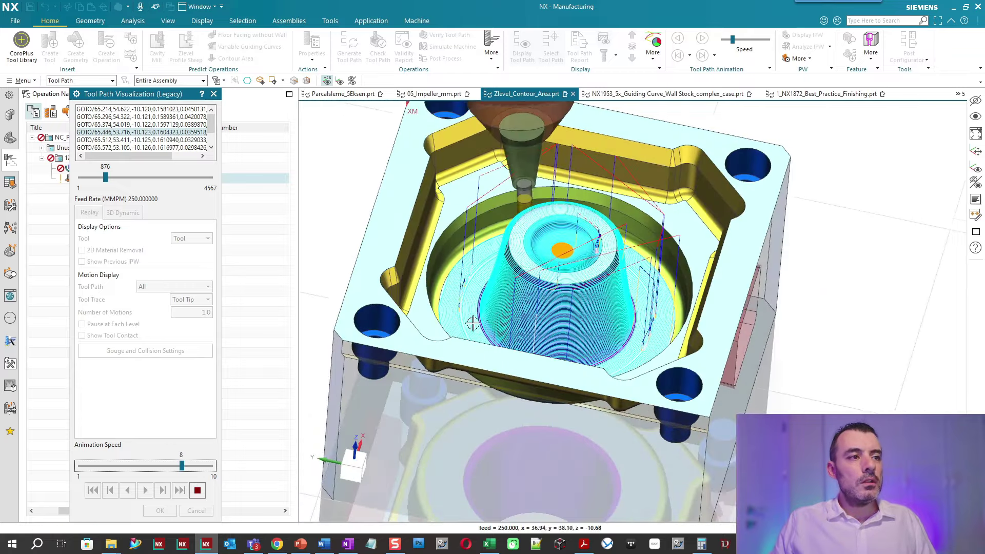